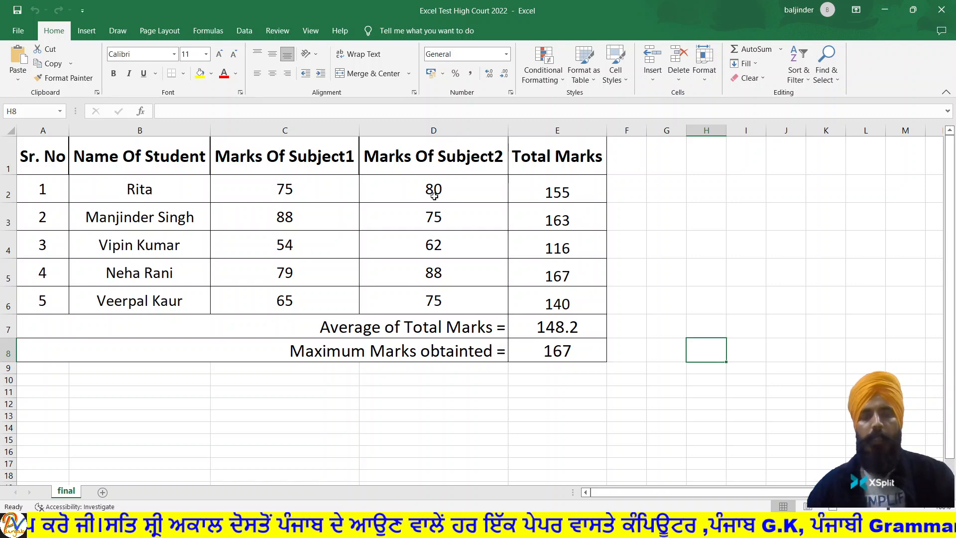
Add a new worksheet named Sr, checking the Test-1 table in the PowerPoint presentation before returning to Excel.
left_click(103, 492)
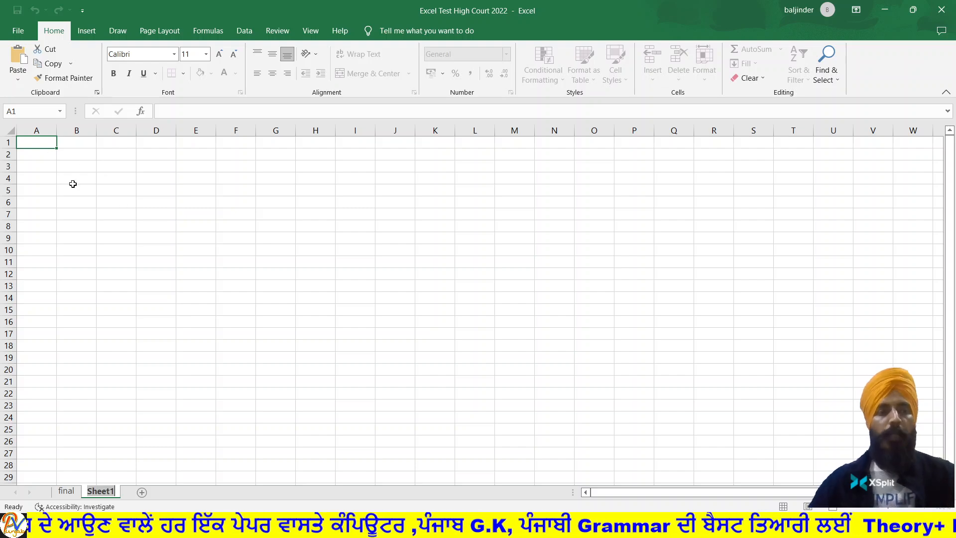
key("alt+Tab")
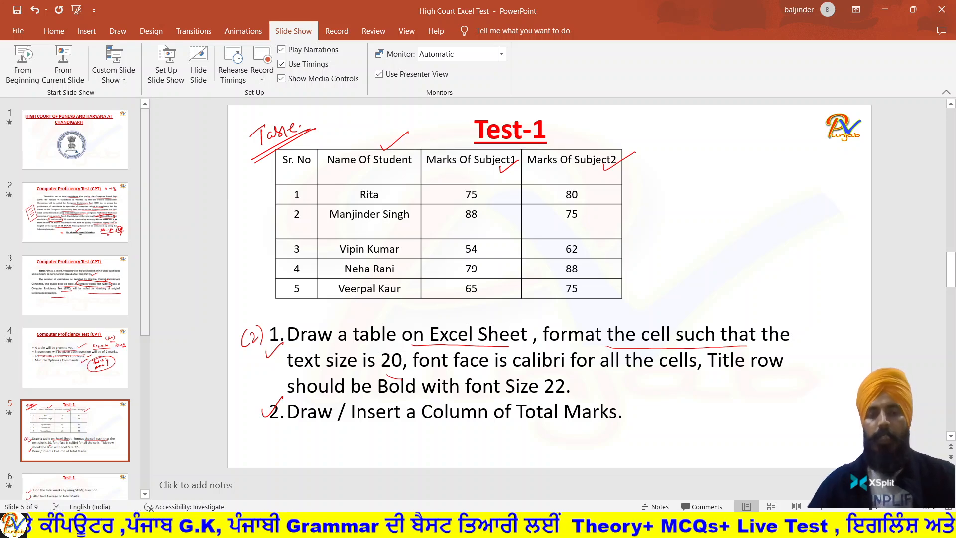
key("alt+Tab")
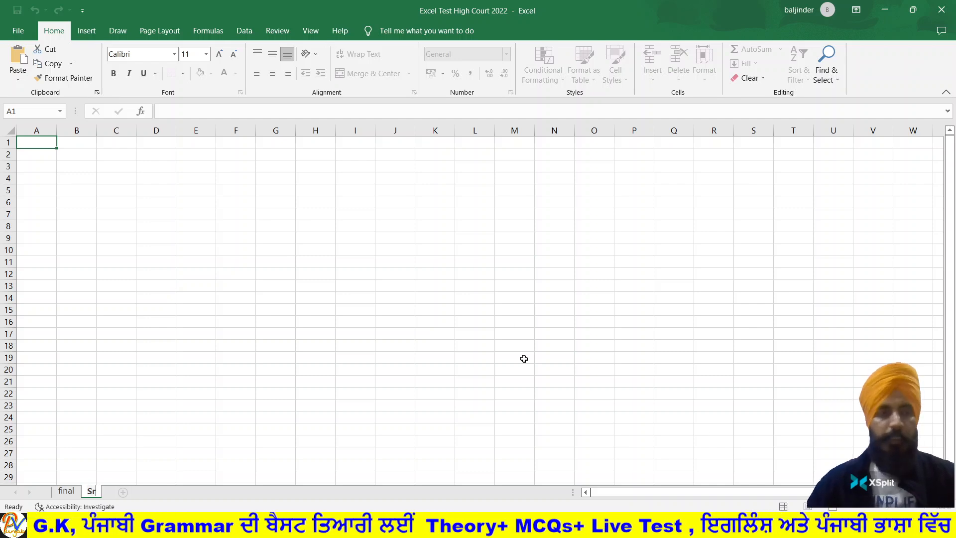
left_click(35, 142)
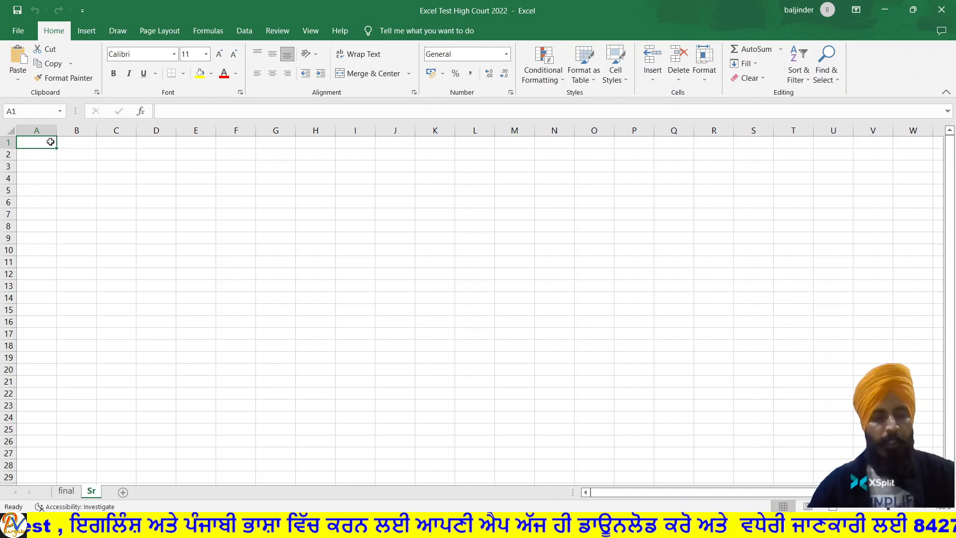
Enter the headings "Sr No" in A1 and "Name Of Students" in B1, and fit column B to its text.
type("Sr")
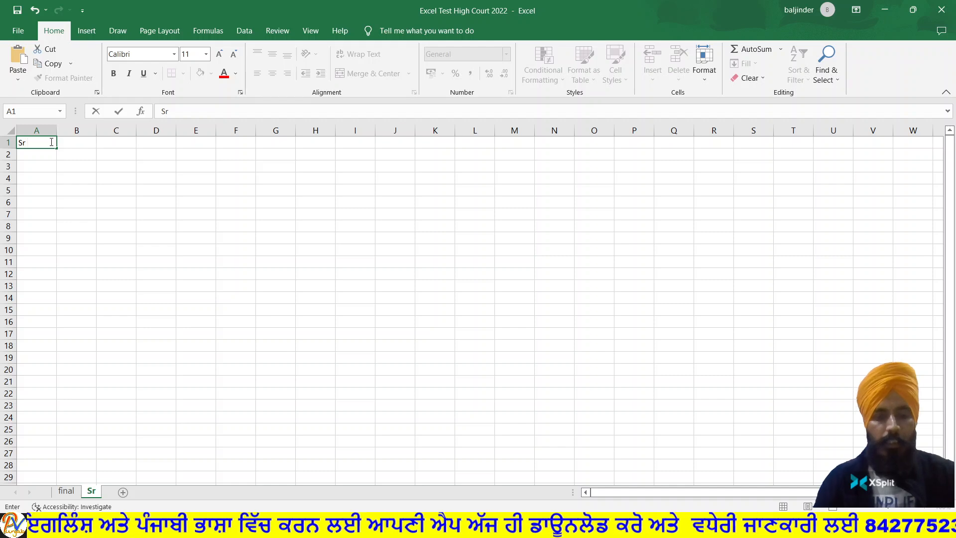
type(" No")
key("Tab")
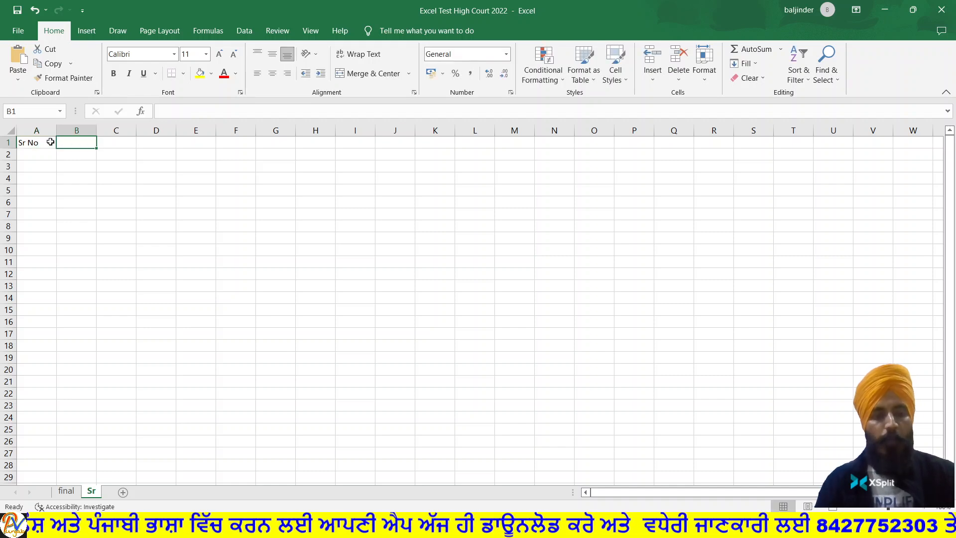
type("Name")
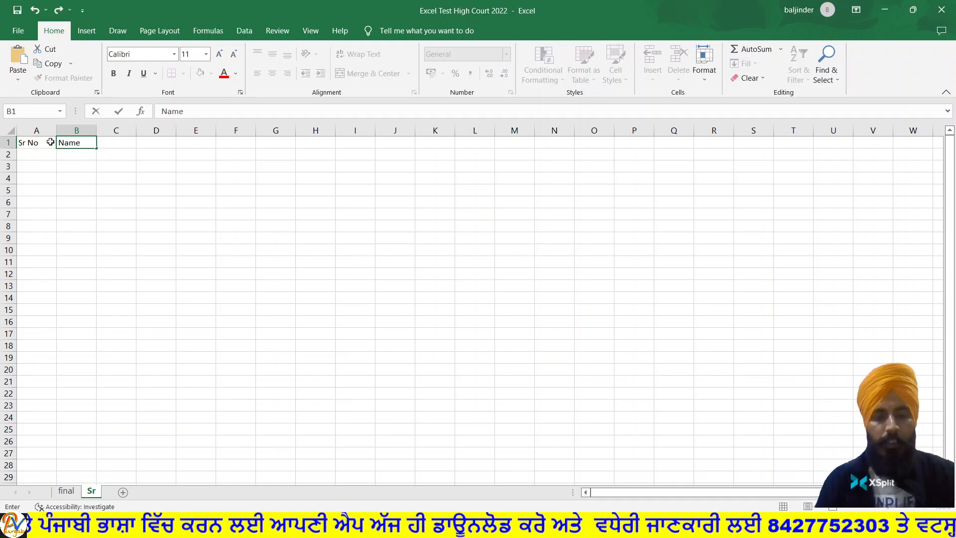
type(" Of Students")
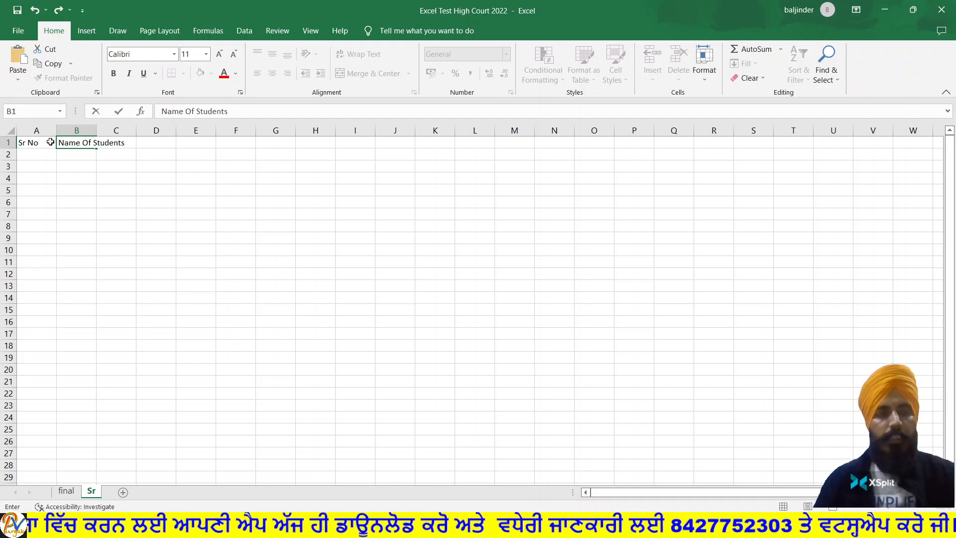
left_click(121, 167)
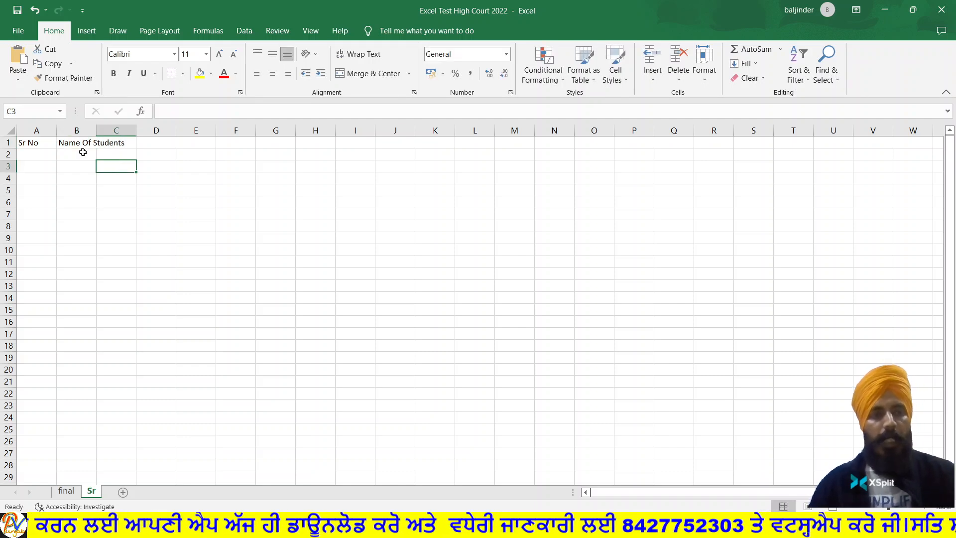
left_click(71, 141)
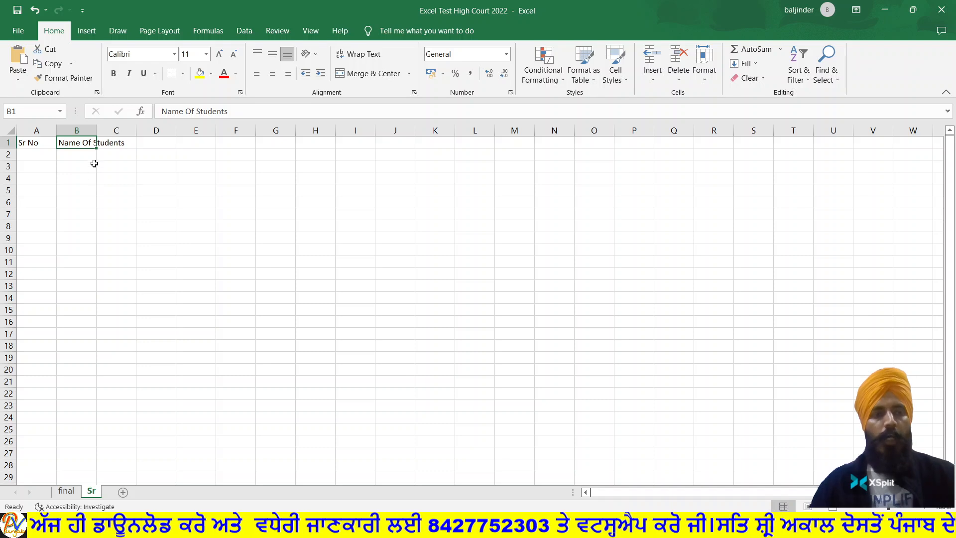
double_click(96, 129)
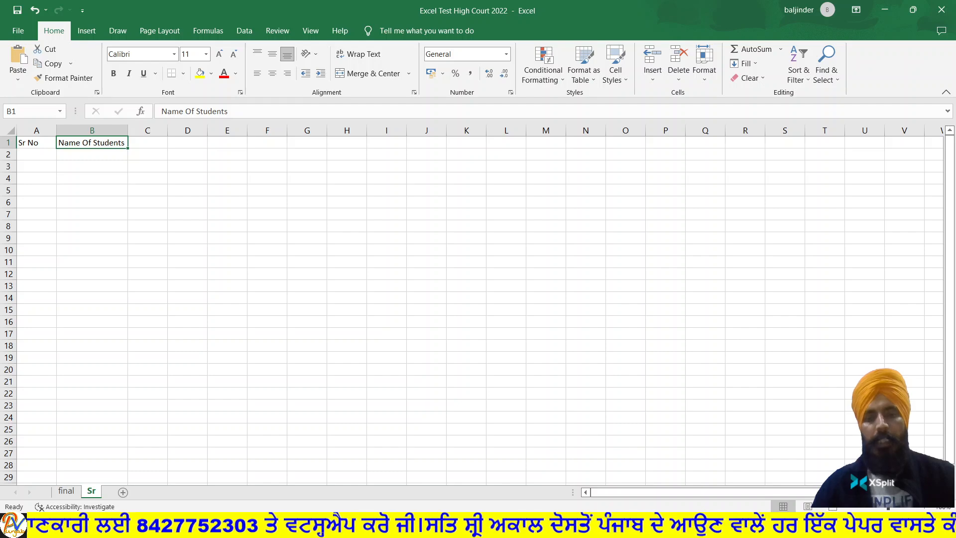
Check the PowerPoint table's headings, enter "Marks of Subject1" in C1, and fit column C to its text.
key("alt+Tab")
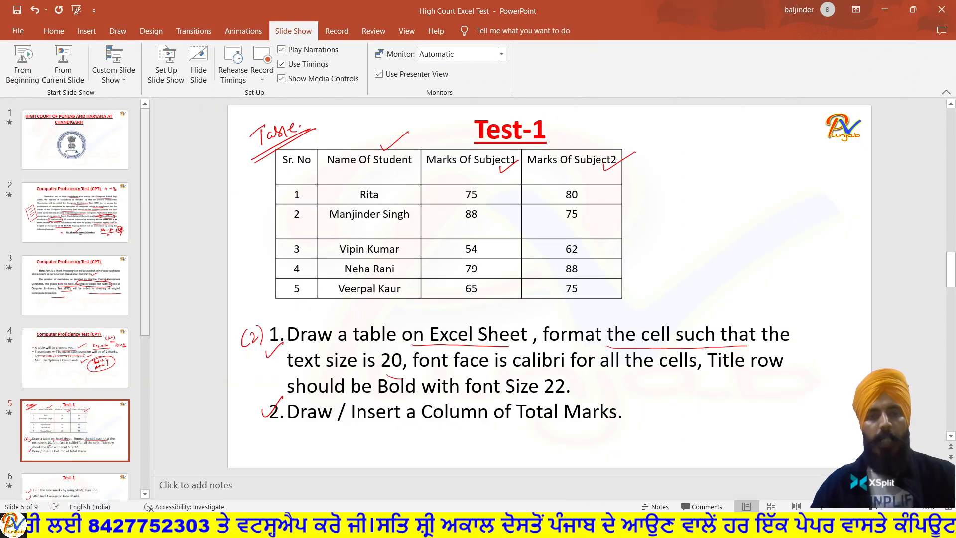
key("alt+Tab")
left_click(159, 145)
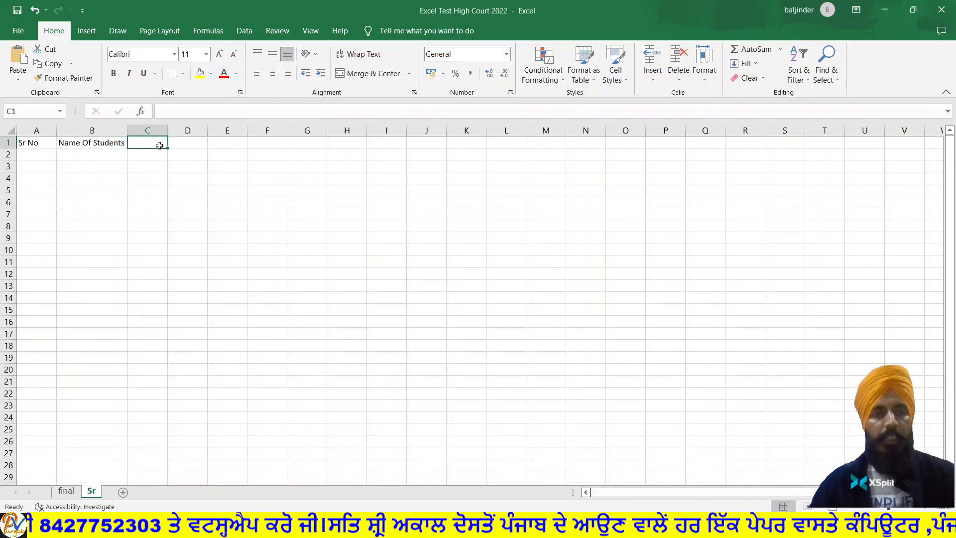
type("Marks")
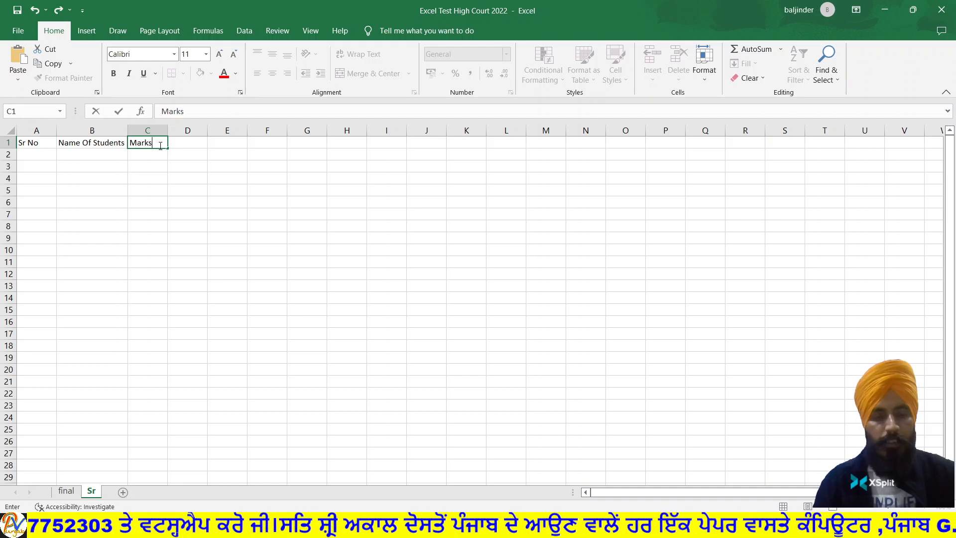
type(" of S")
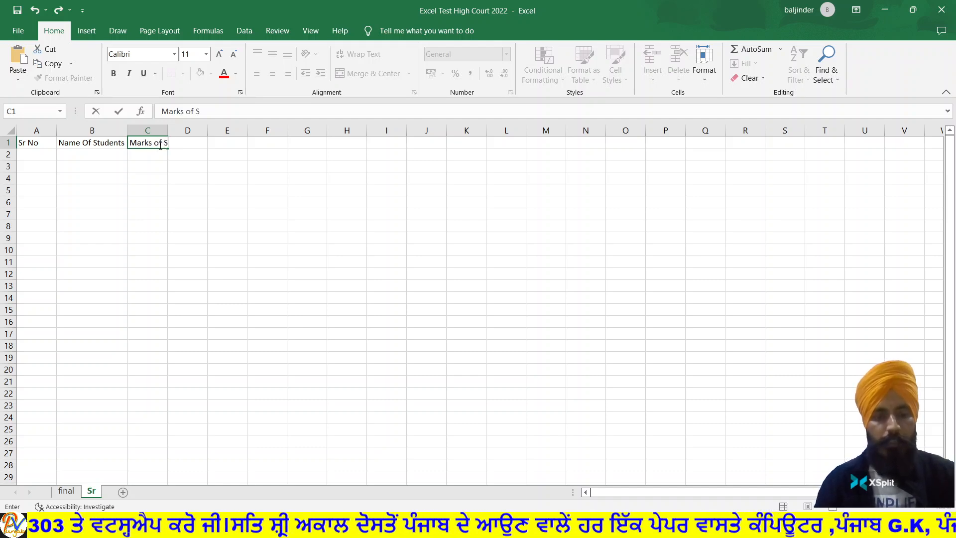
type("ubject")
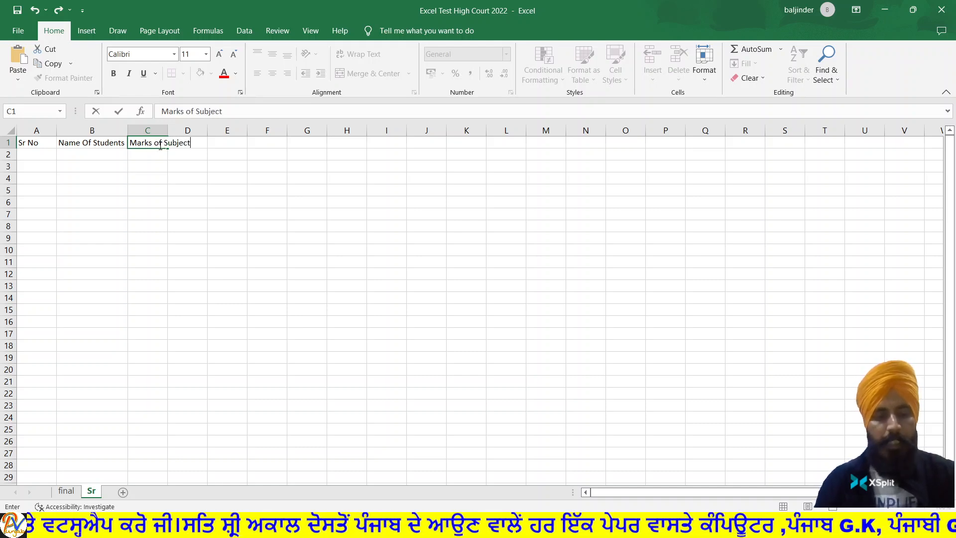
type("1")
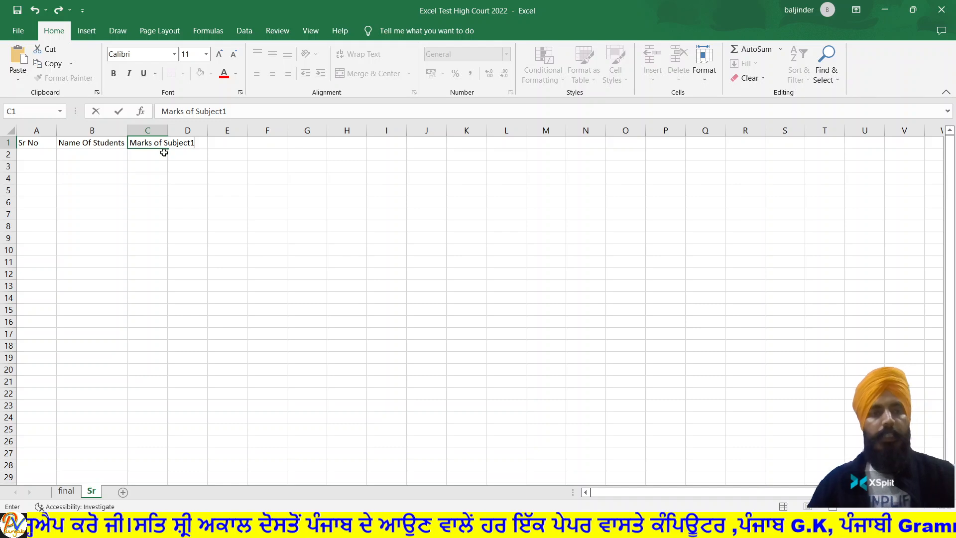
left_click(171, 181)
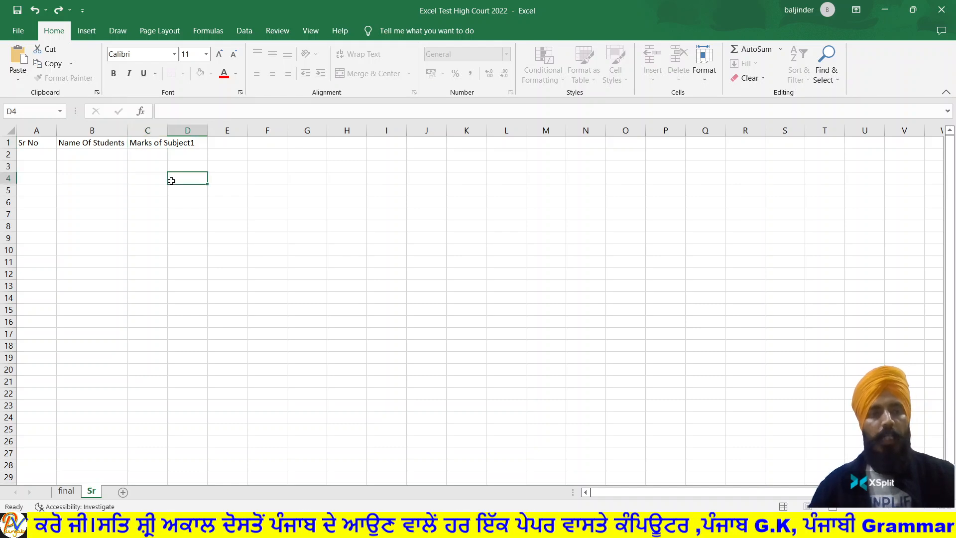
left_click(165, 143)
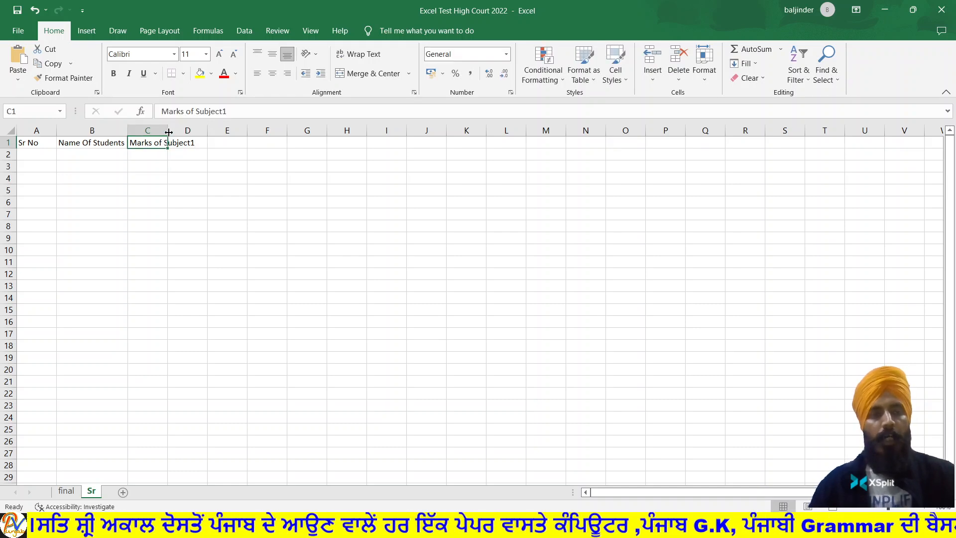
double_click(168, 132)
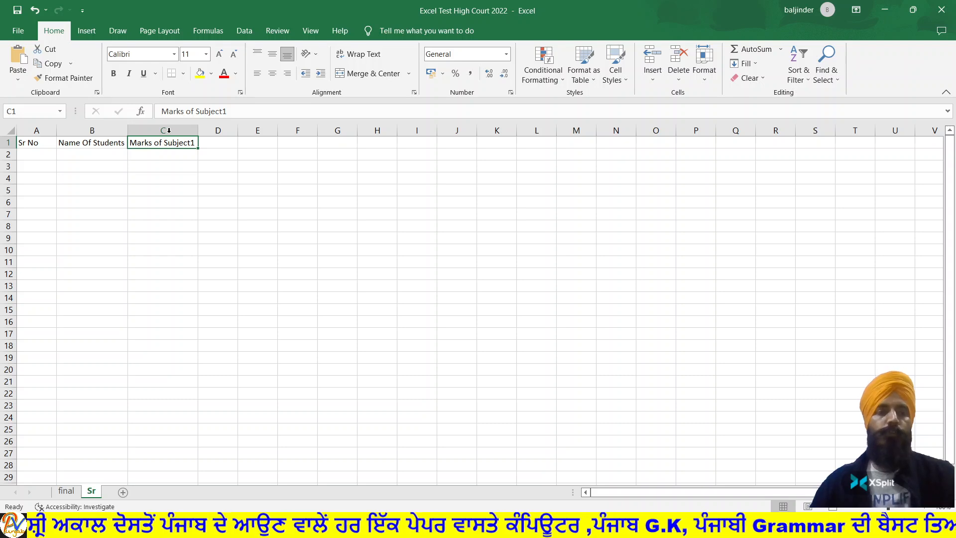
Copy the C1 heading into D1 and change it to "Marks of Subject2", with column D fitted to its text.
left_click(212, 145)
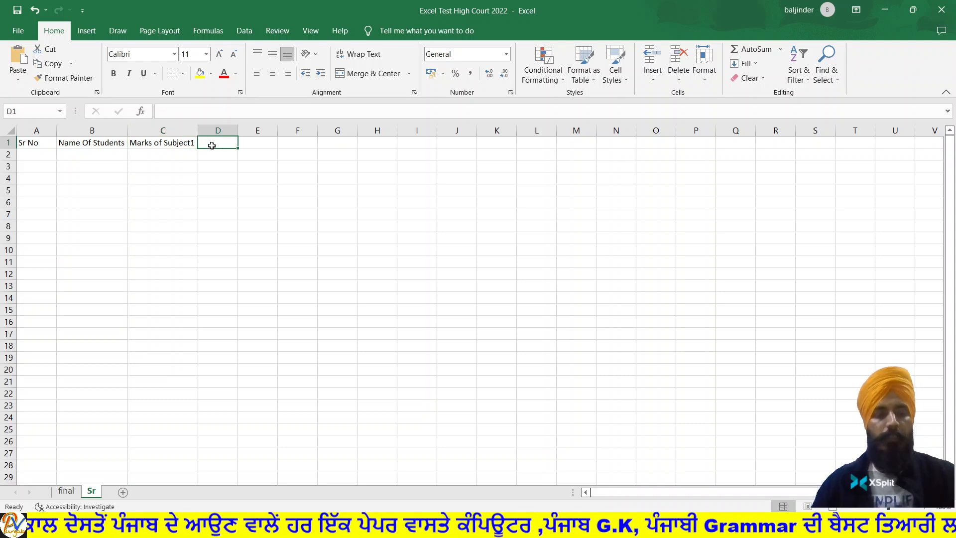
left_click(173, 146)
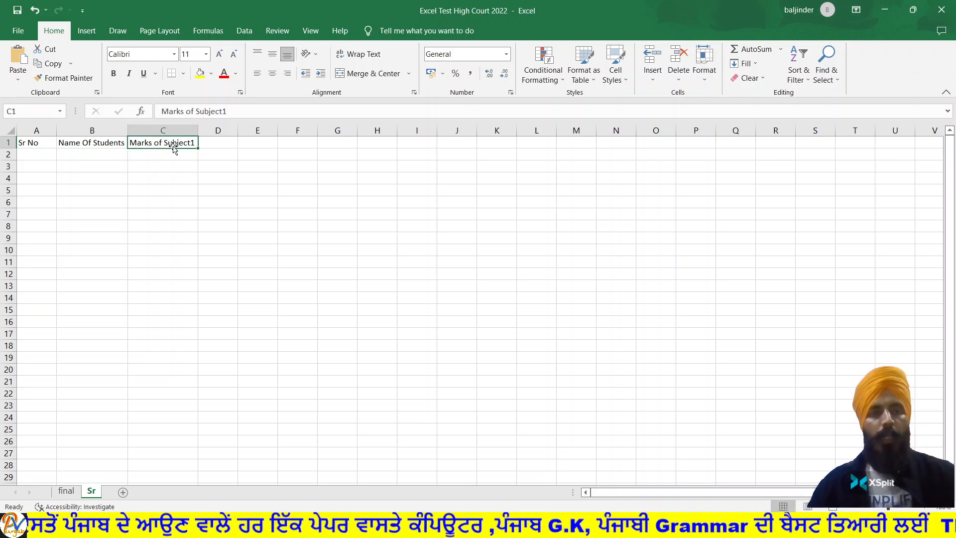
key("ctrl+c")
left_click(202, 145)
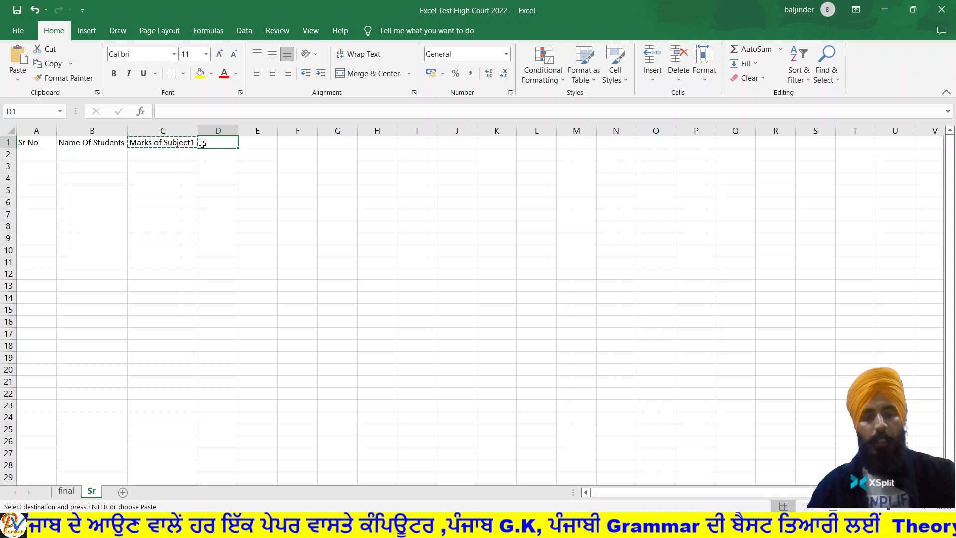
key("ctrl+v")
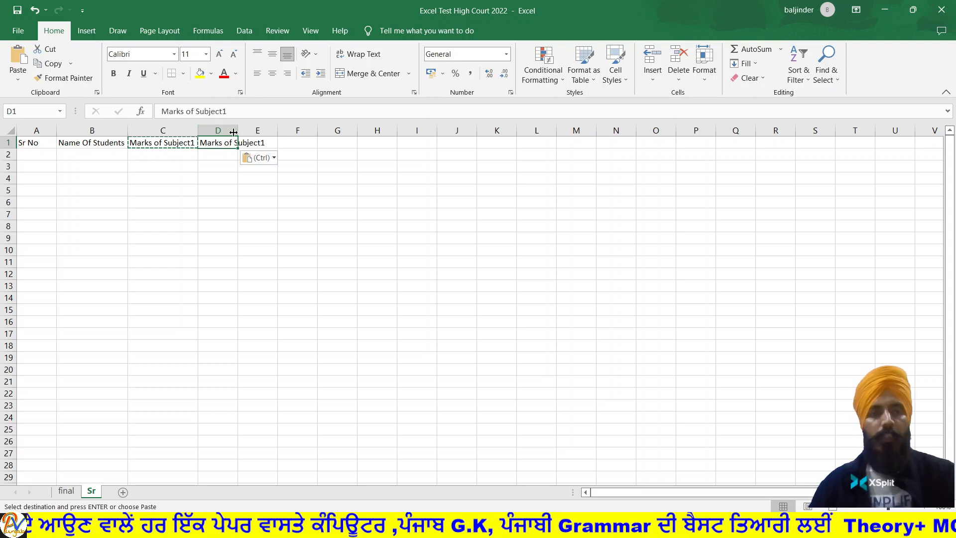
double_click(236, 131)
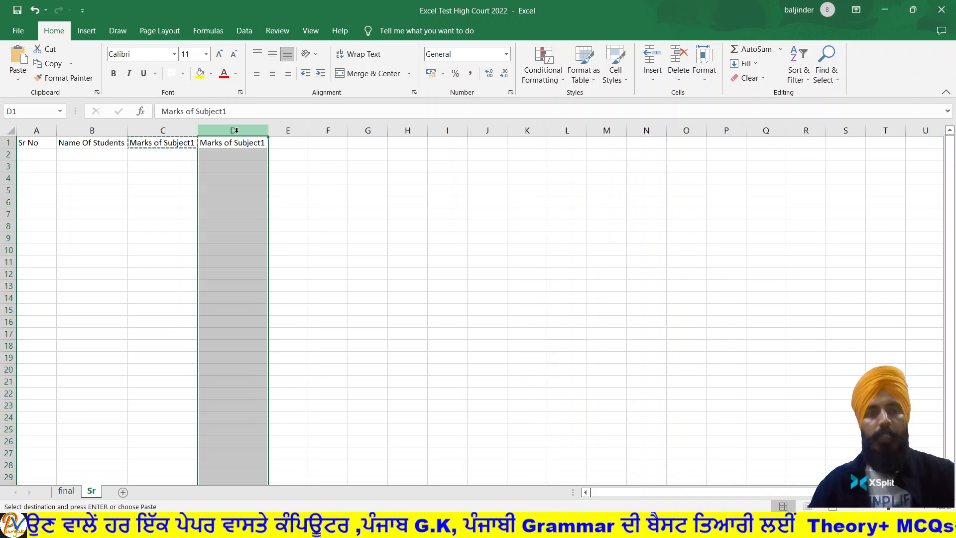
double_click(262, 143)
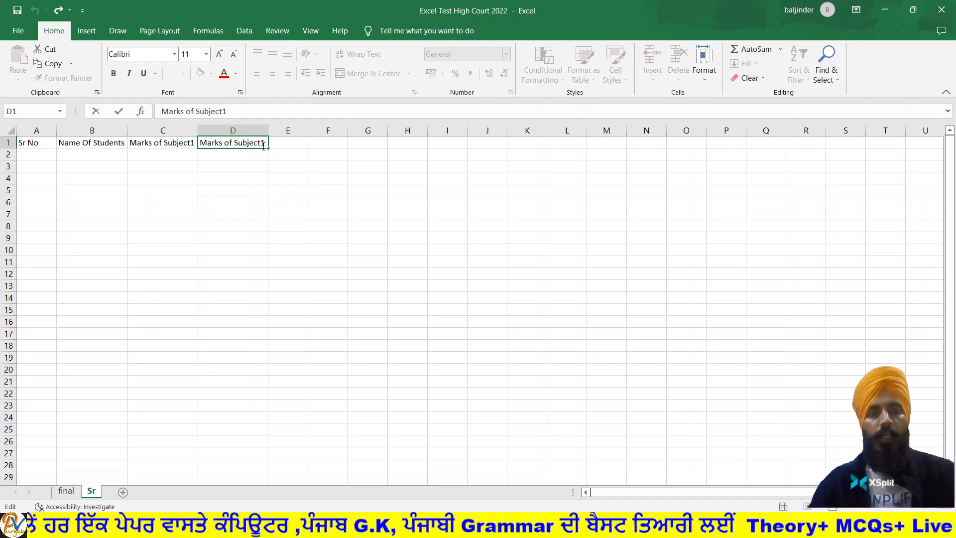
key("Delete")
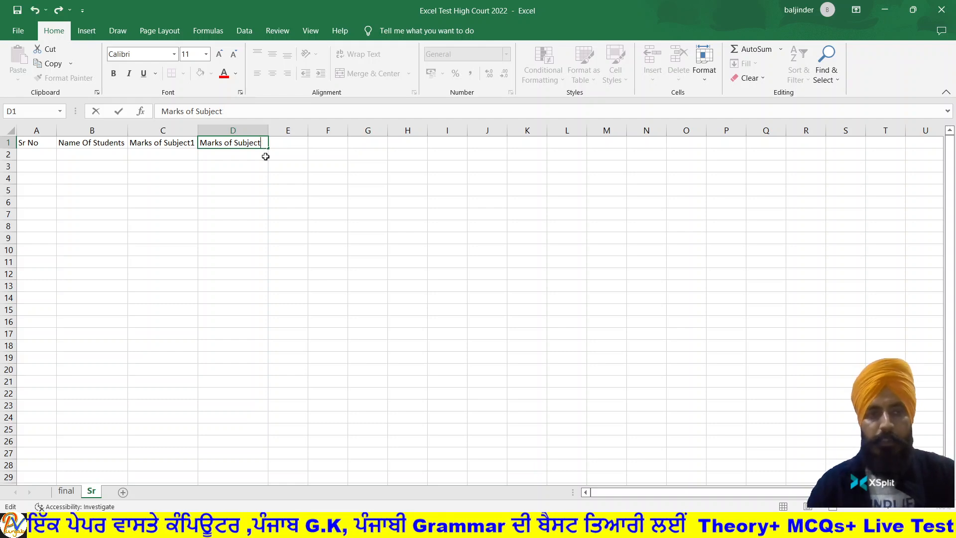
type("2")
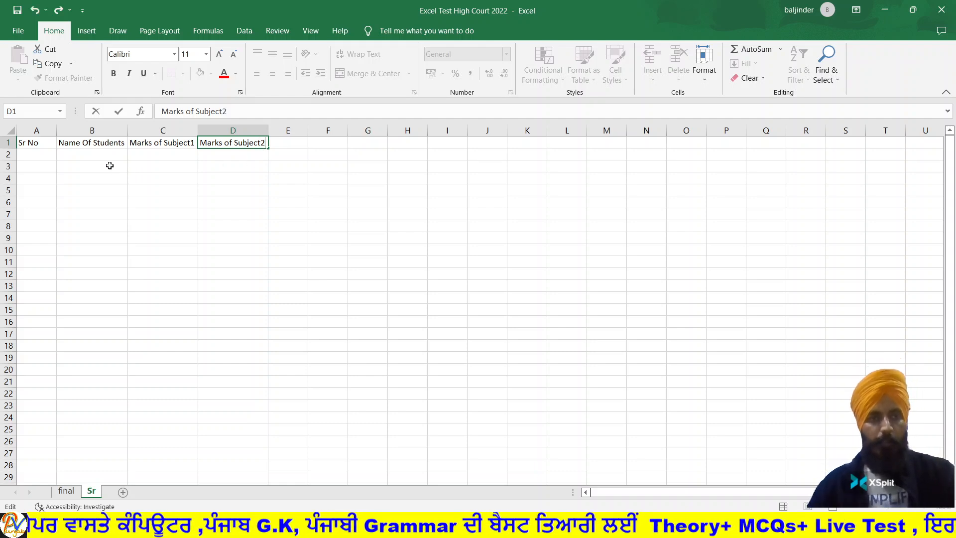
Number the rows under Sr No from 1 to 5 in A2:A6, filling the series from 1 and 2.
left_click(32, 155)
type("1")
key("Return")
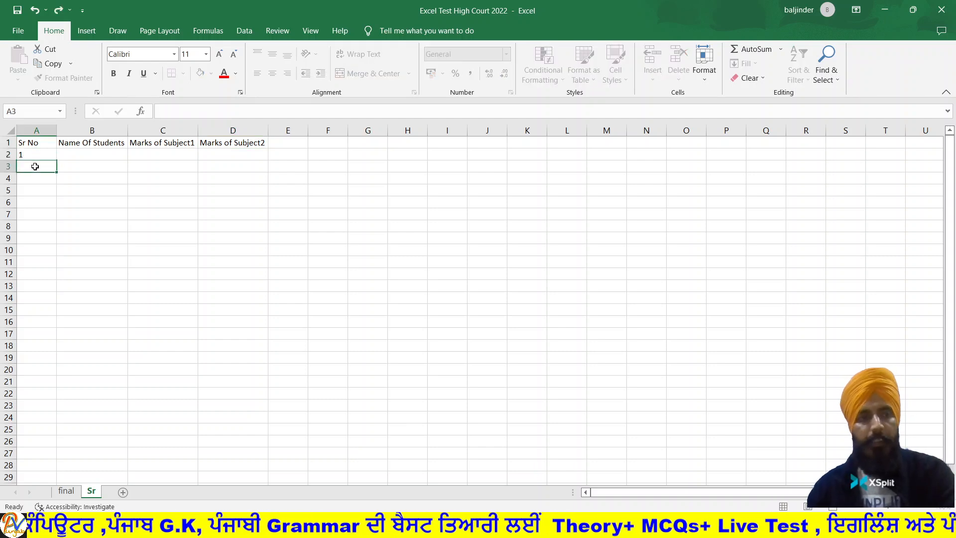
type("2")
key("Return")
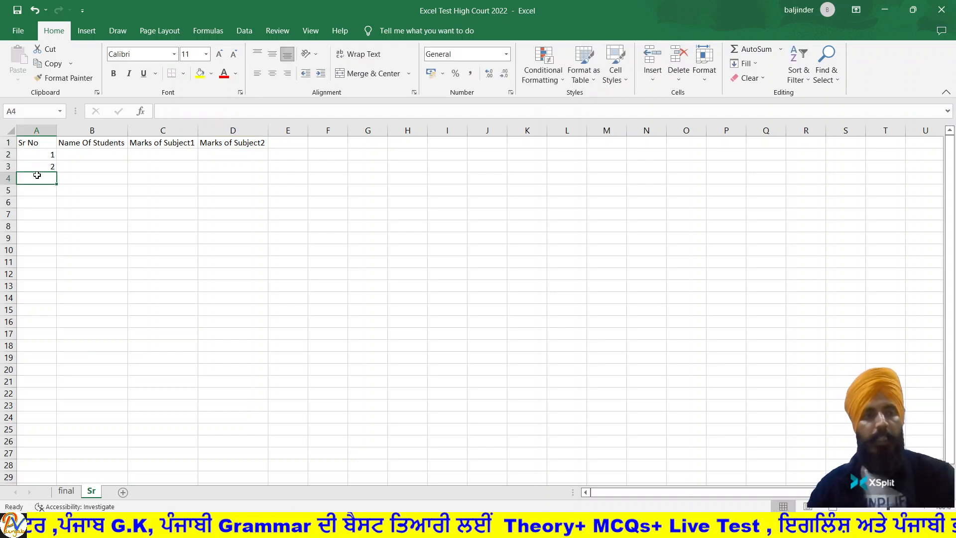
left_click(37, 155)
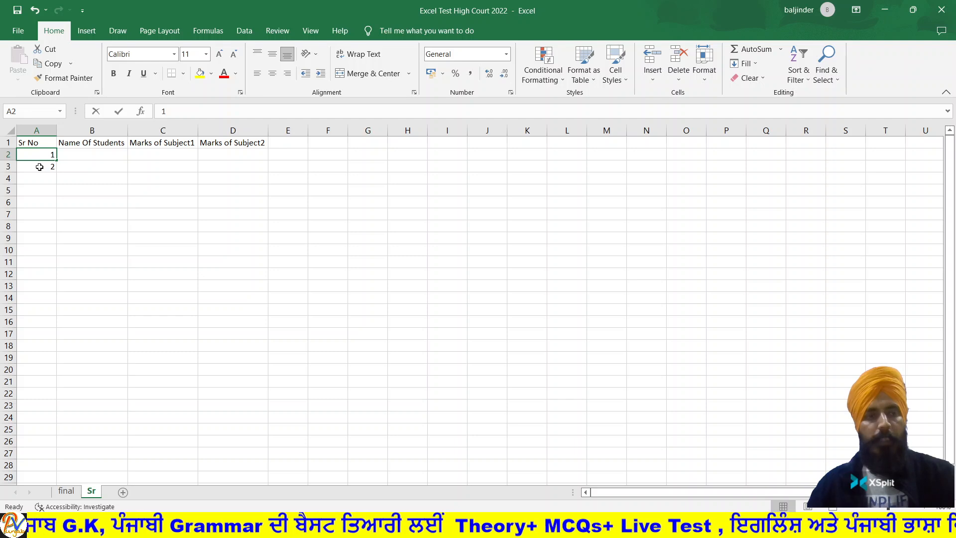
double_click(39, 158)
left_click(40, 158)
left_click_drag(40, 155, 58, 208)
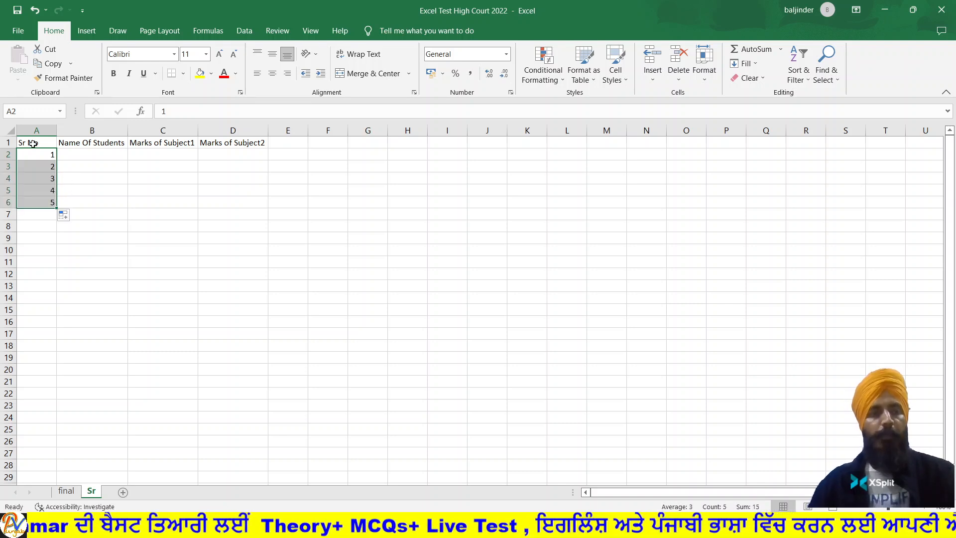
Apply all borders to the table range A1:D6 and center its contents horizontally.
left_click(96, 186)
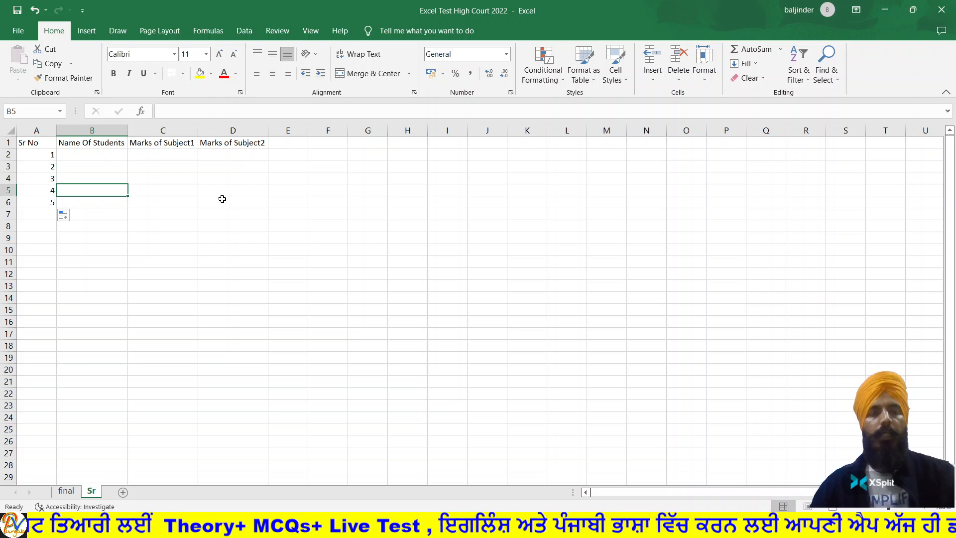
left_click(46, 143)
left_click_drag(47, 143, 215, 200)
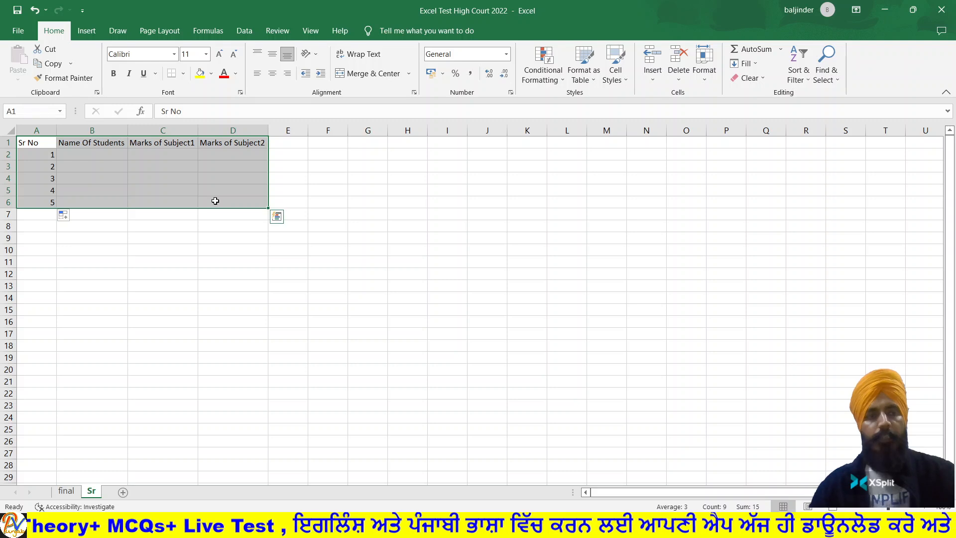
left_click(183, 74)
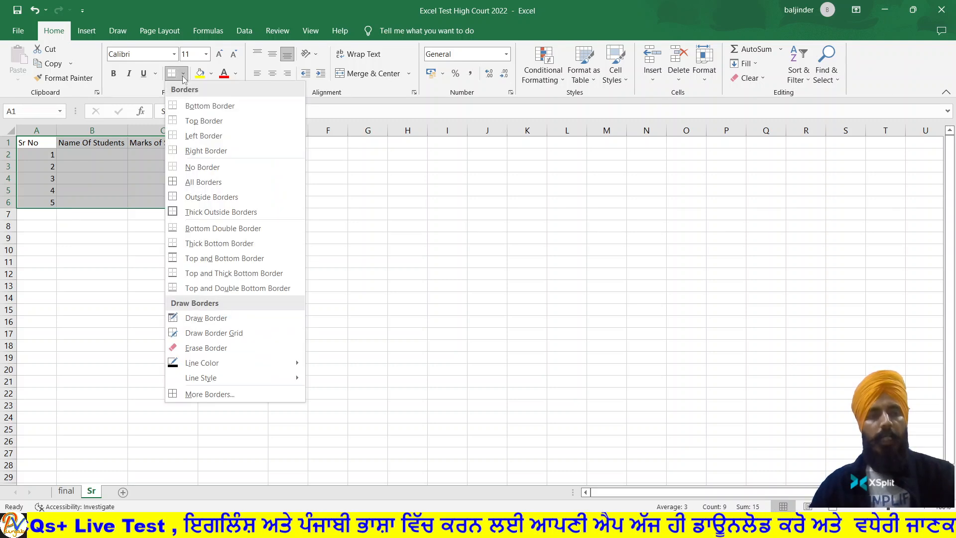
left_click(195, 181)
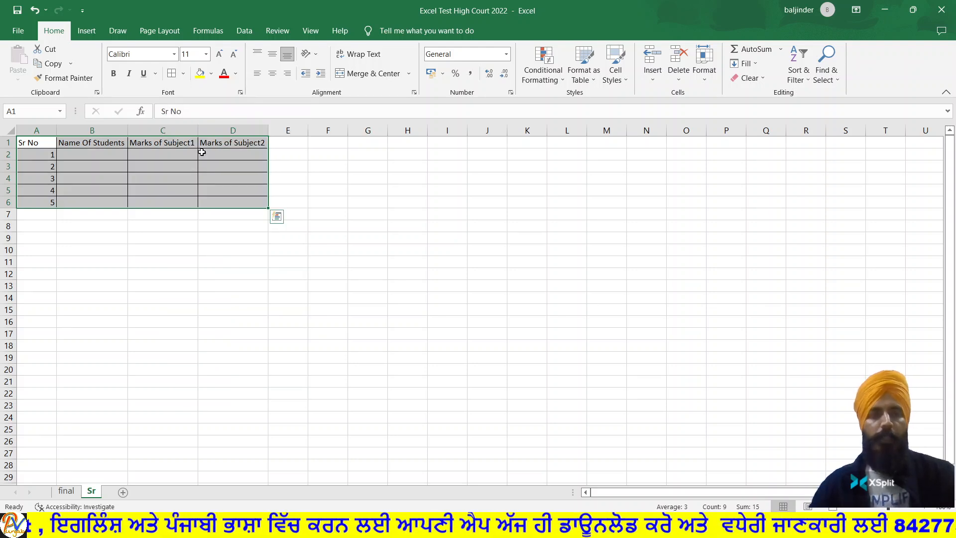
left_click(271, 74)
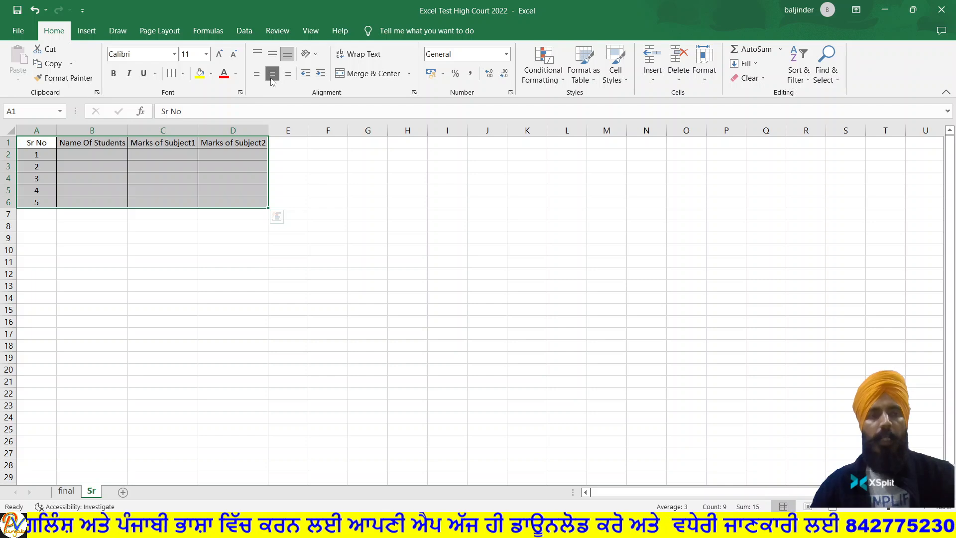
Check the Test-1 table in PowerPoint and enter the first two students' names in B2 and B3 of the Excel sheet.
key("alt+Tab")
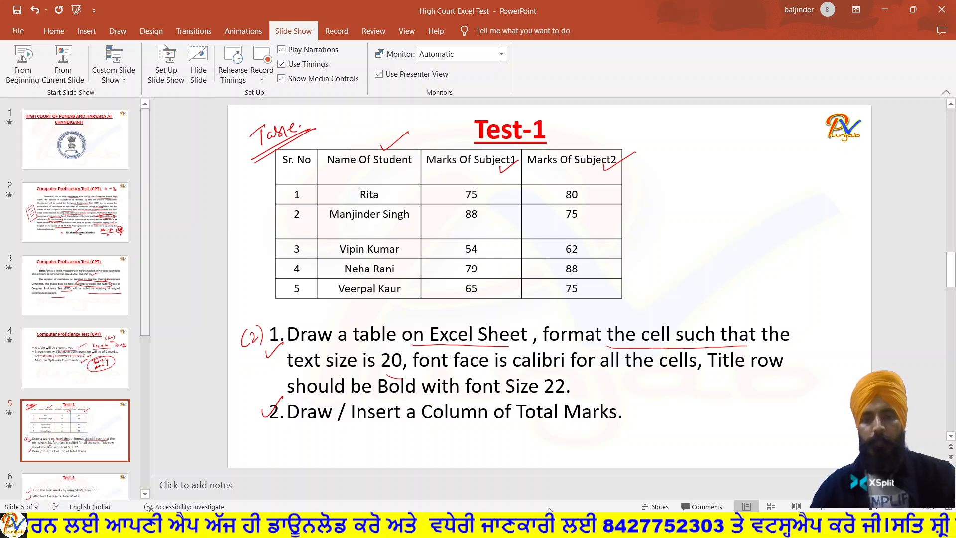
key("alt+Tab")
left_click(394, 310)
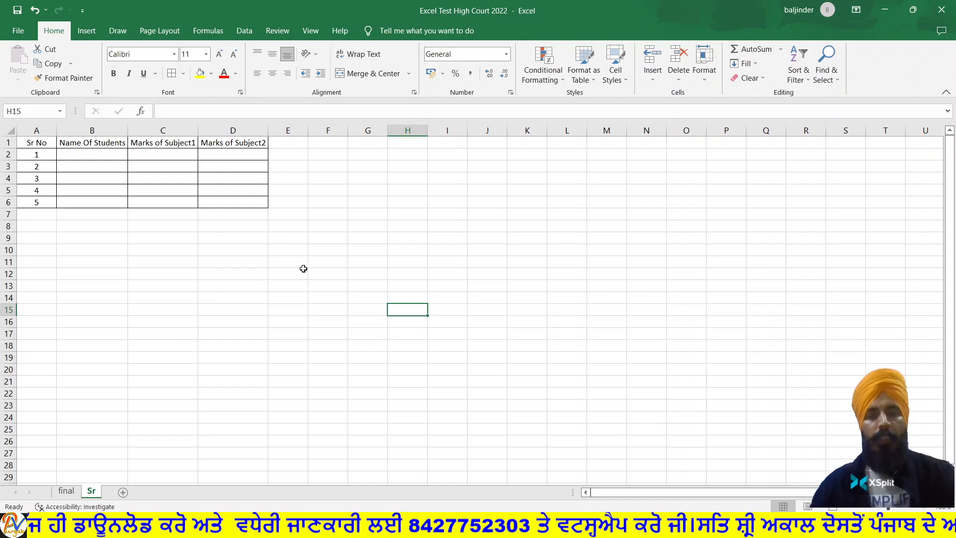
key("alt+Tab")
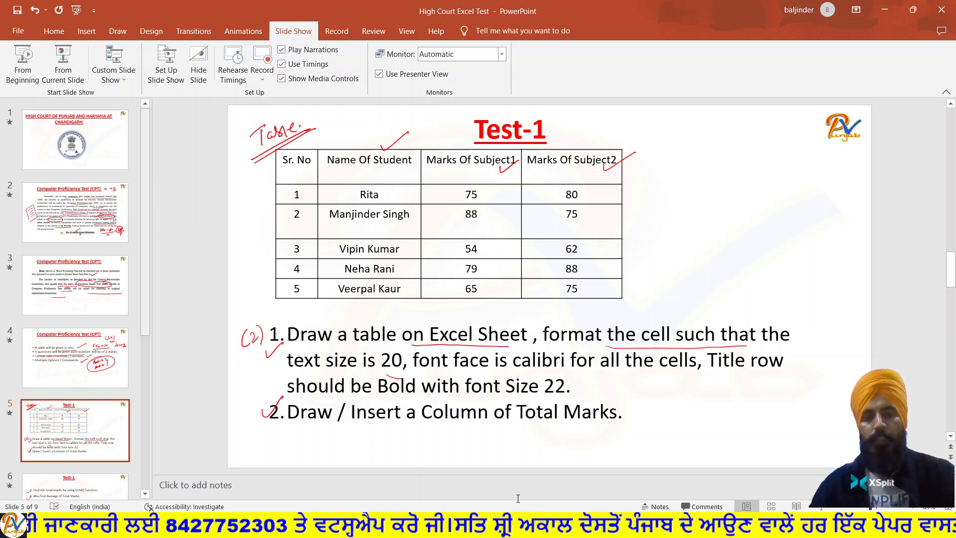
key("alt+Tab")
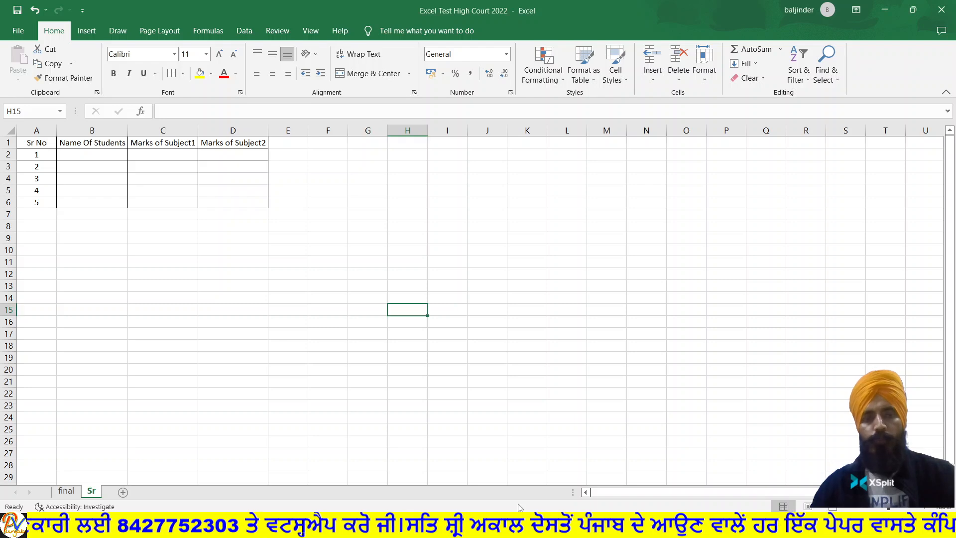
left_click(115, 157)
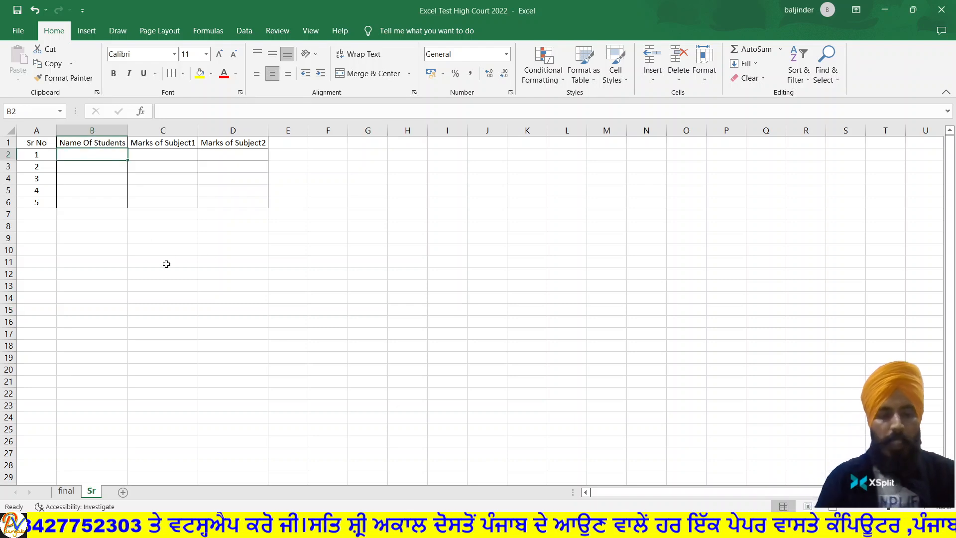
type("Rita")
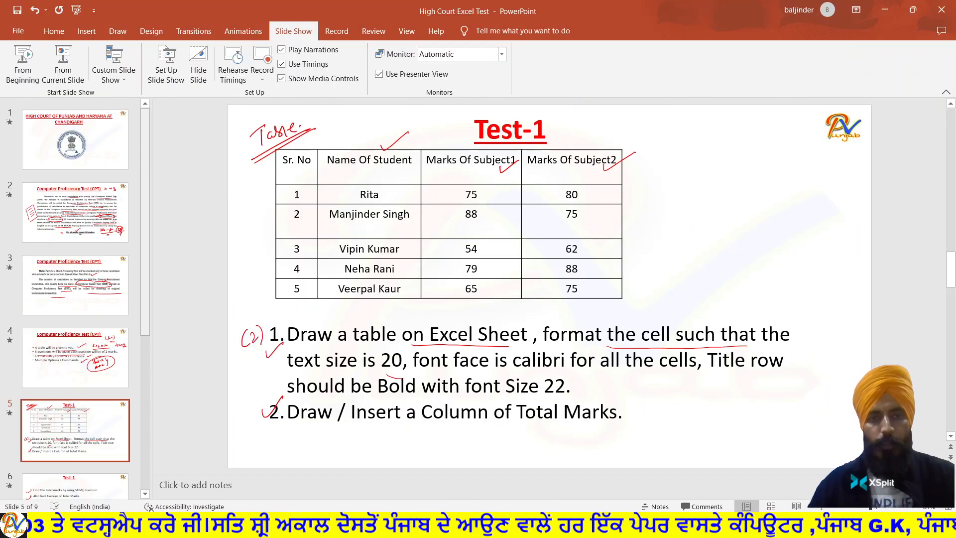
key("alt+Tab")
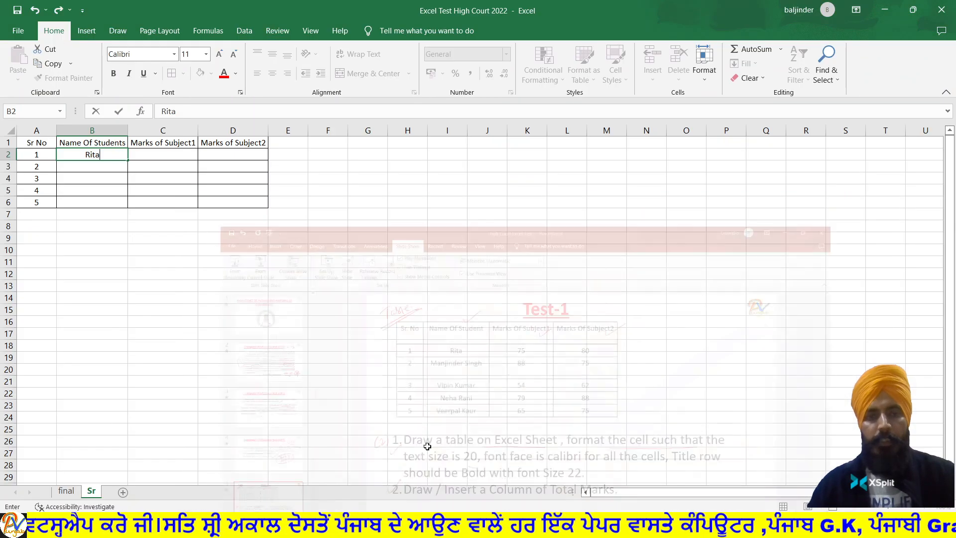
left_click(109, 165)
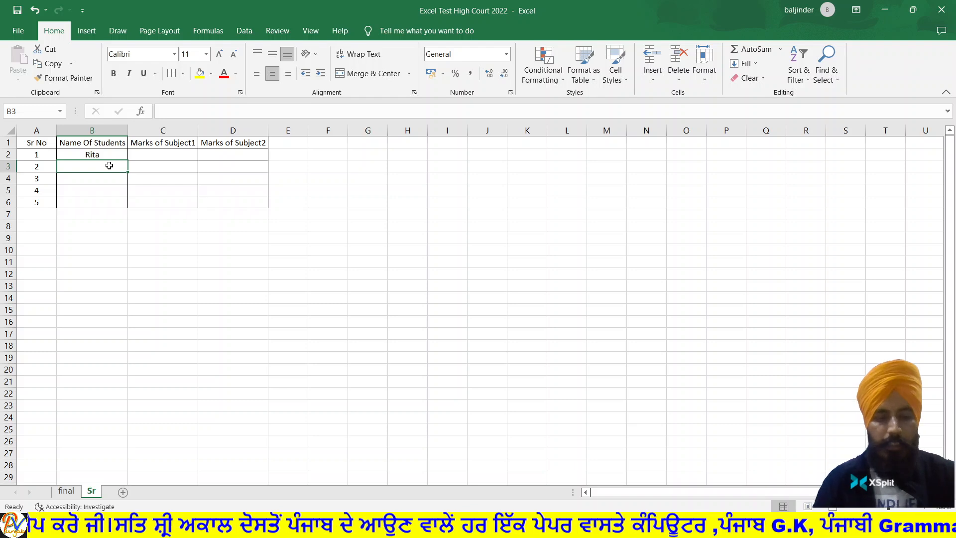
type("Manjinder")
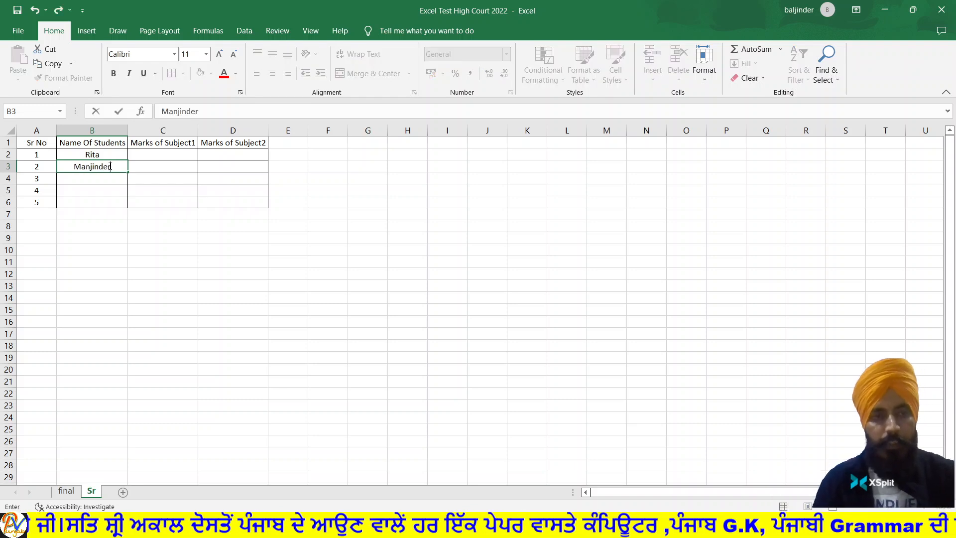
type(" Singh")
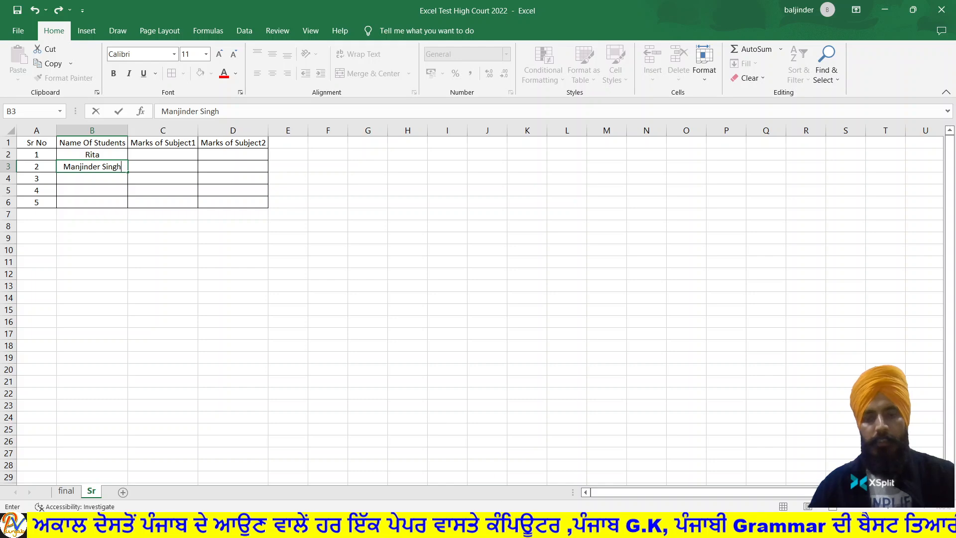
Enter the remaining three students' names from the PowerPoint table in B4:B6.
key("alt+Tab")
key("alt+Tab")
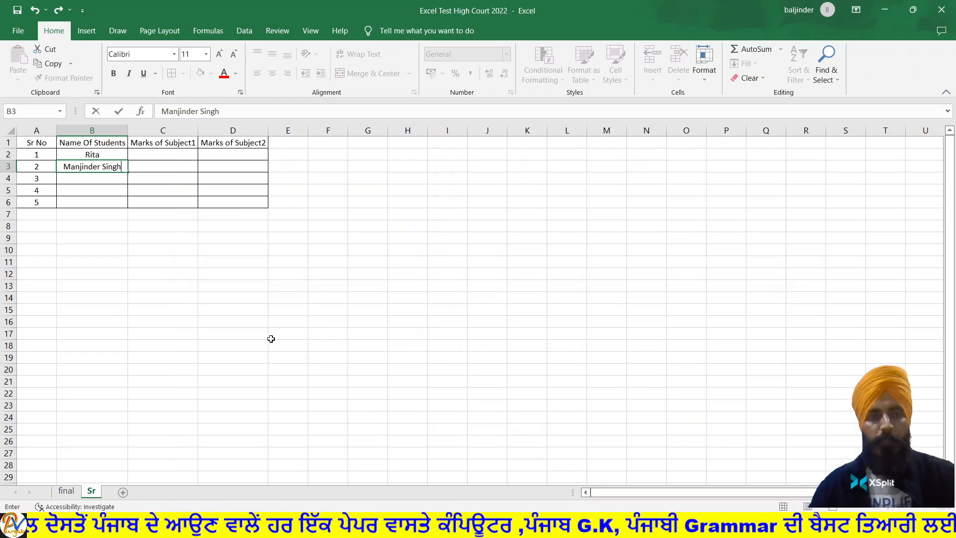
left_click(82, 179)
type("Vipin Kumar")
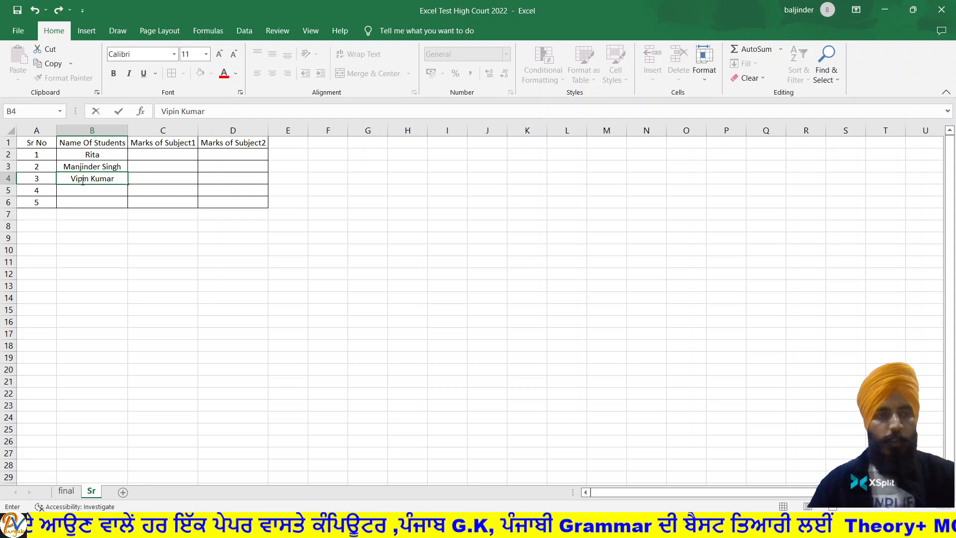
left_click(86, 190)
type("Ne")
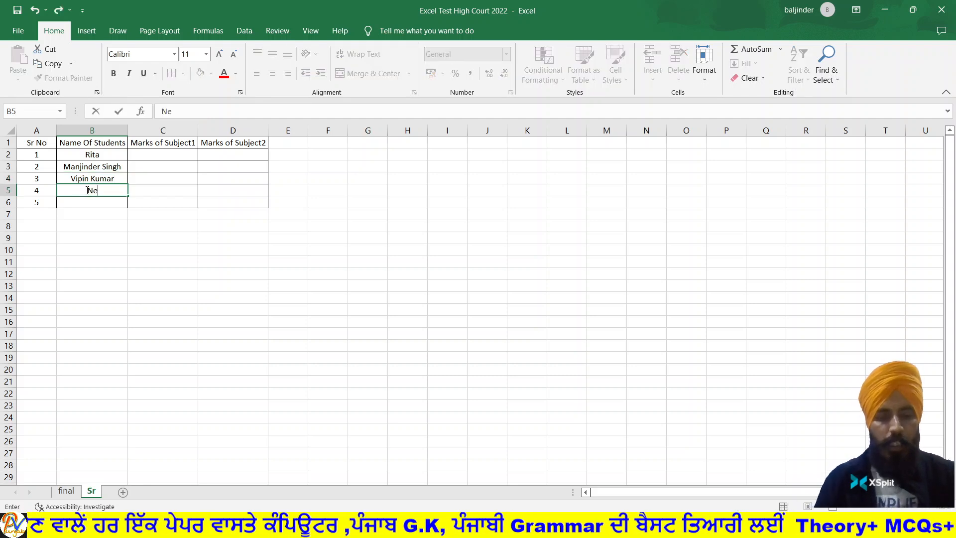
type("ha Rani")
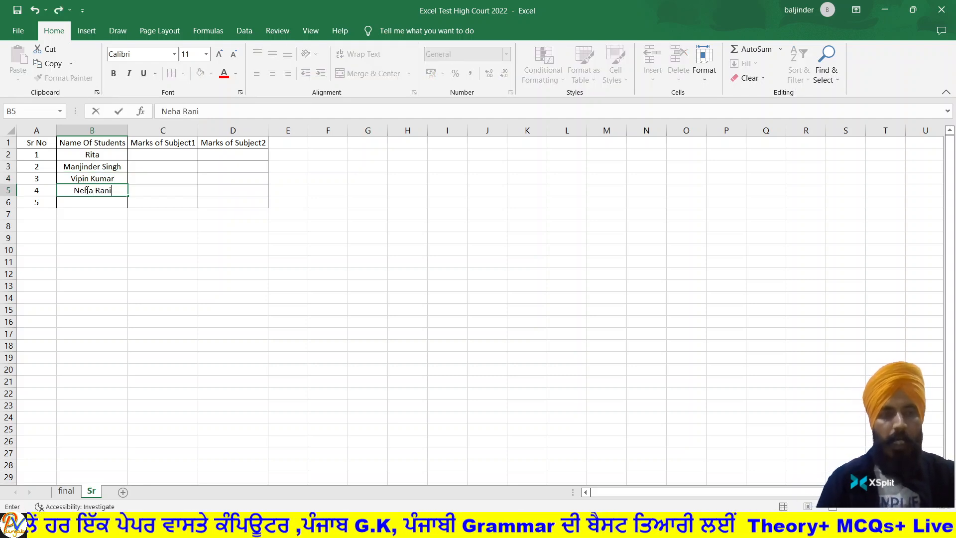
left_click(85, 205)
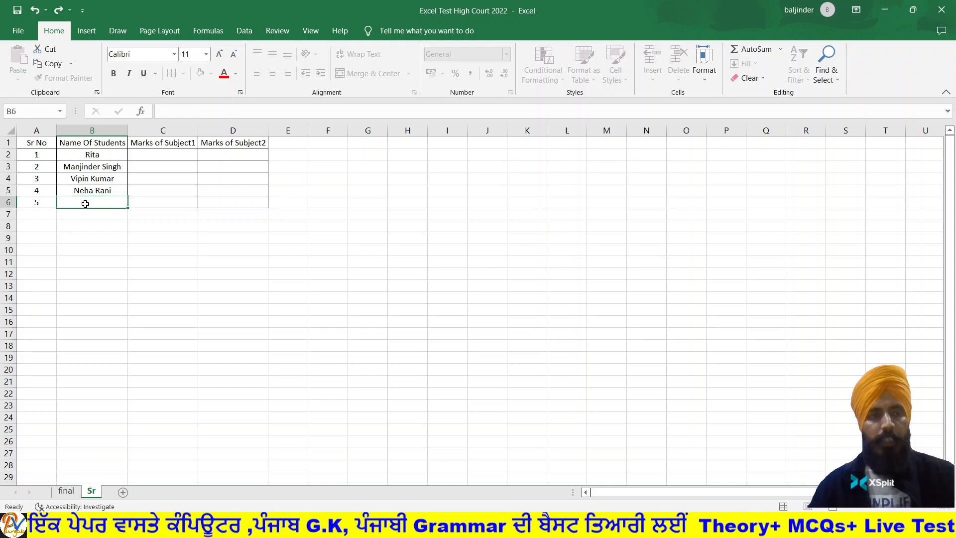
key("alt+Tab")
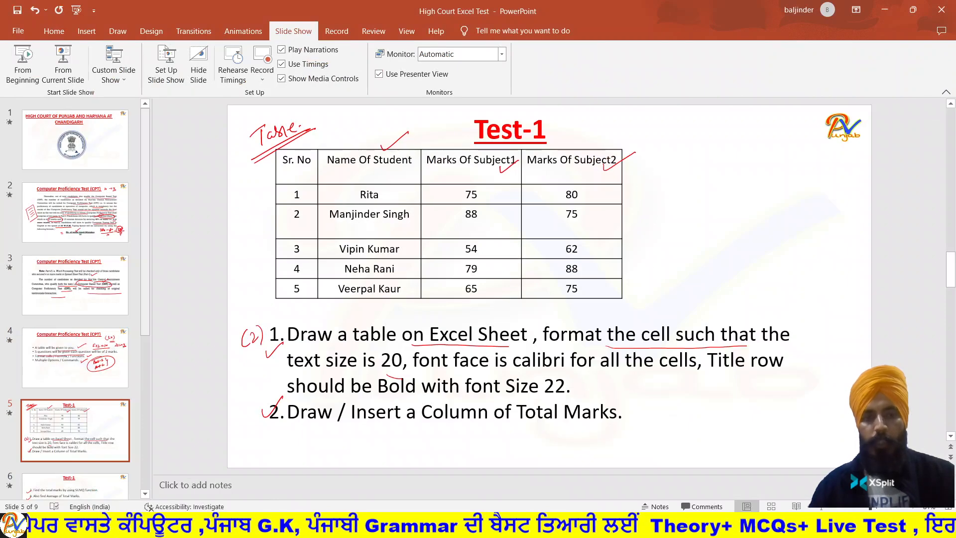
key("alt+Tab")
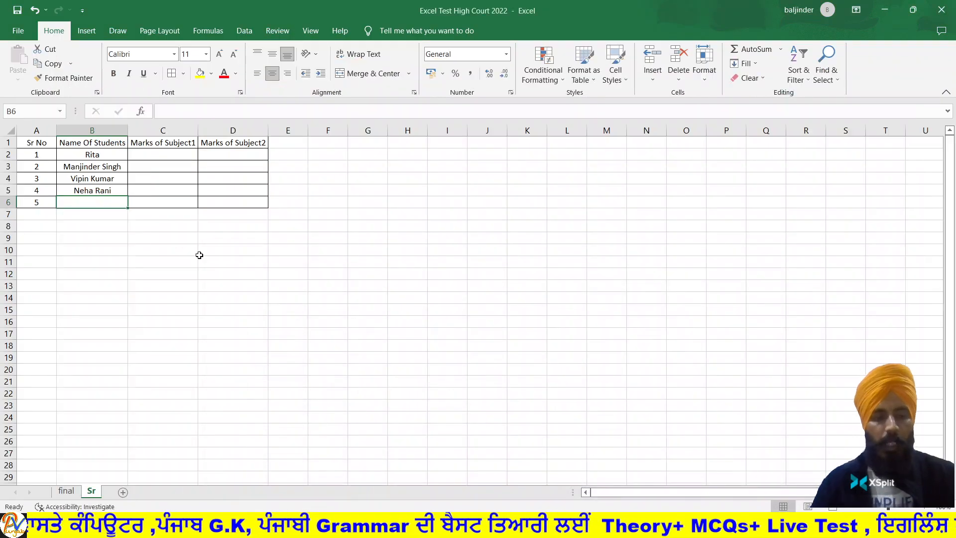
type("Veerpal Kaur")
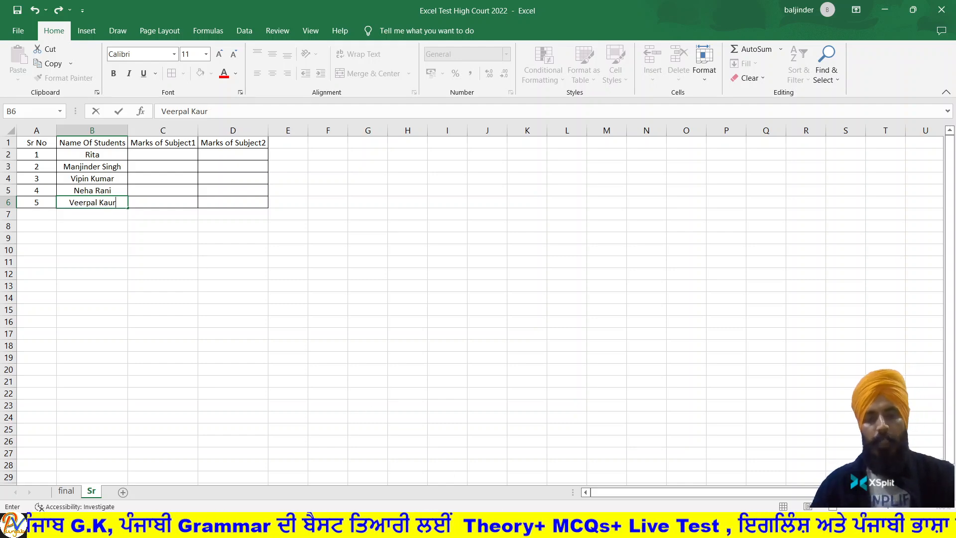
Check the marks in the PowerPoint table and enter 75 in C2 and 88 in C3 under Marks of Subject1.
key("alt+Tab")
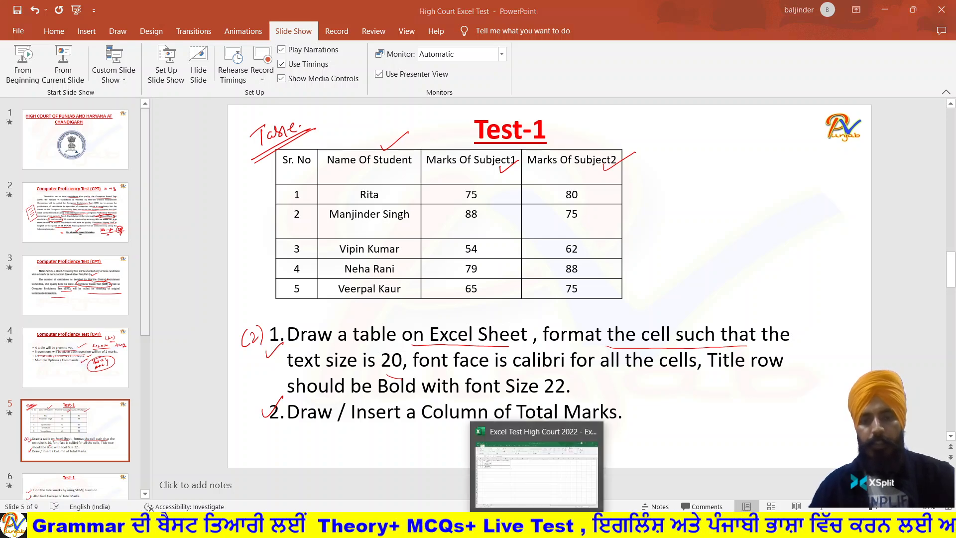
left_click(537, 524)
left_click(175, 155)
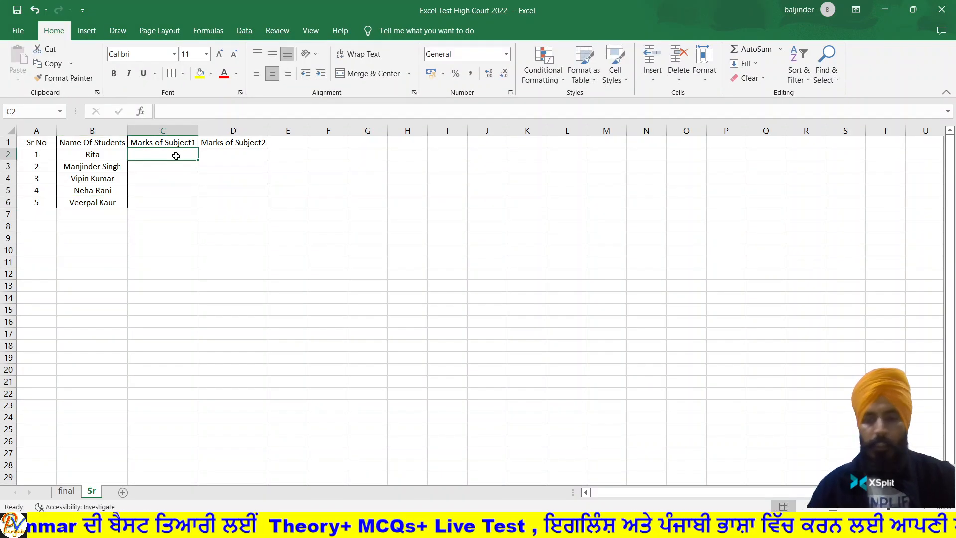
type("75")
left_click(175, 164)
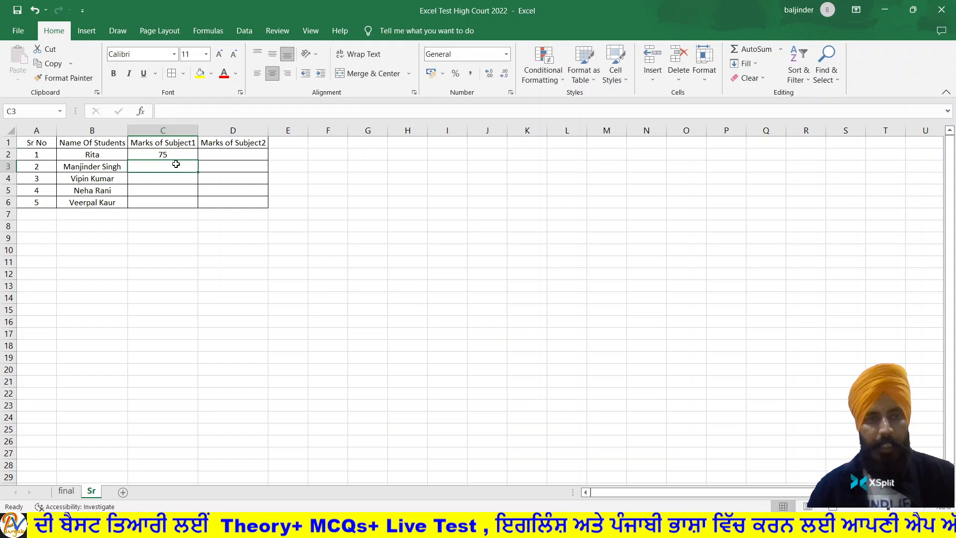
type("88")
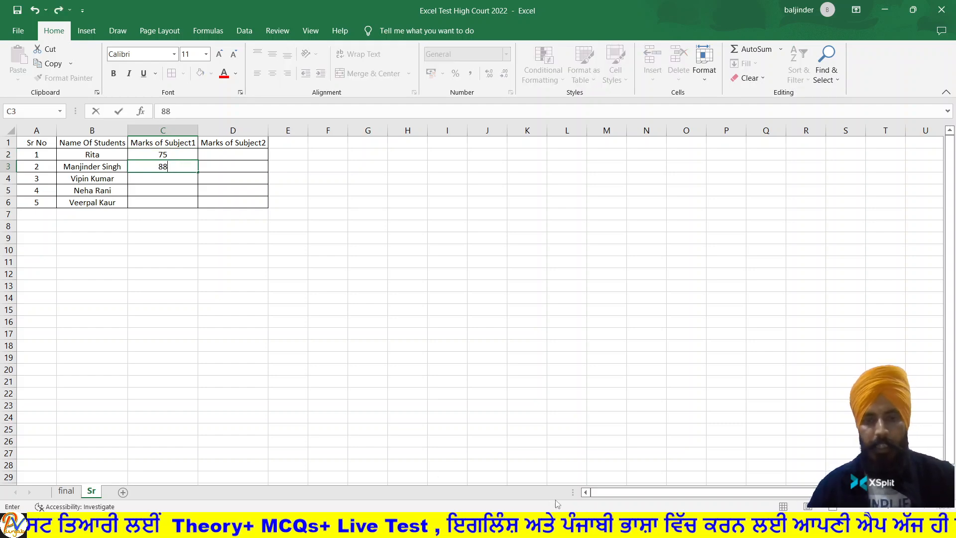
Complete the Marks of Subject1 column from the PowerPoint table with 54 in C4, 79 in C5 and 65 in C6.
left_click(520, 525)
left_click(520, 525)
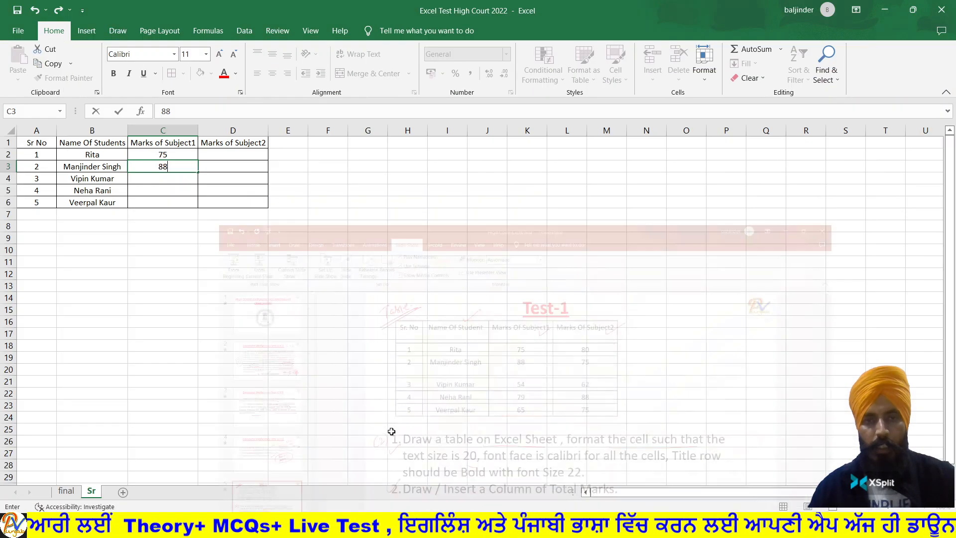
left_click(176, 176)
type("54")
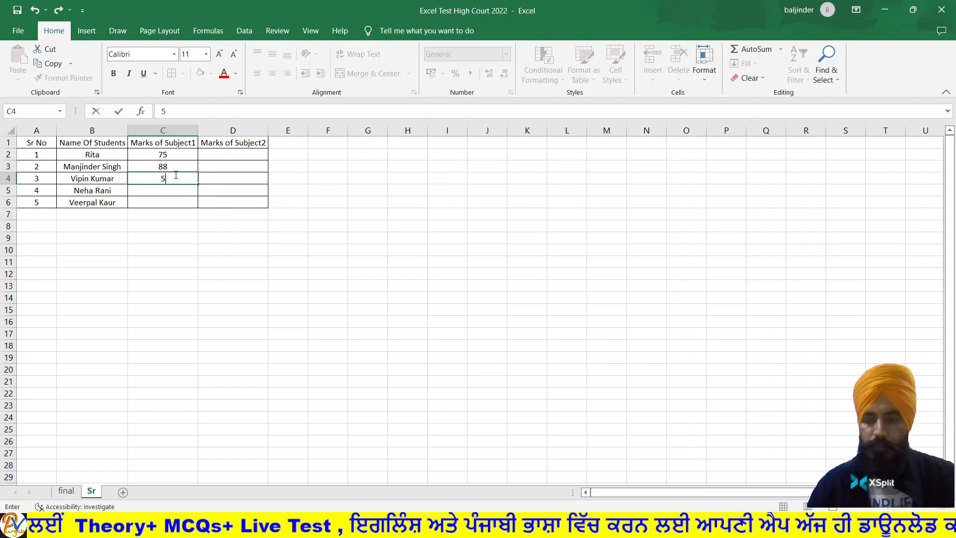
left_click(178, 190)
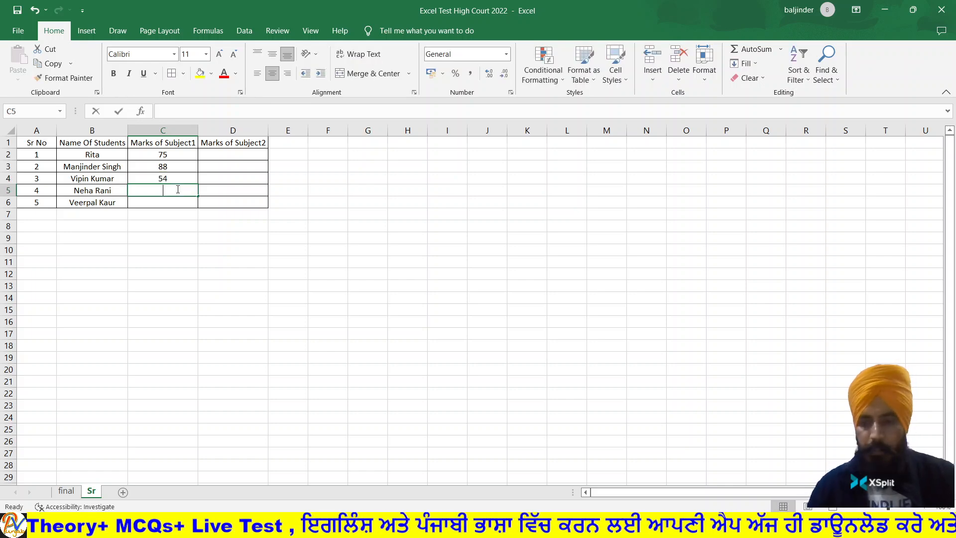
type("79")
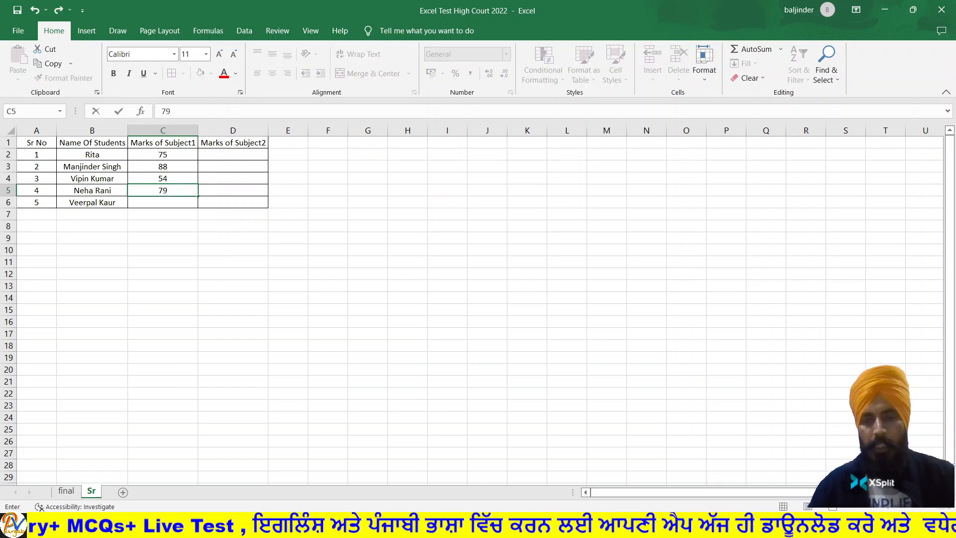
left_click(520, 525)
left_click(520, 525)
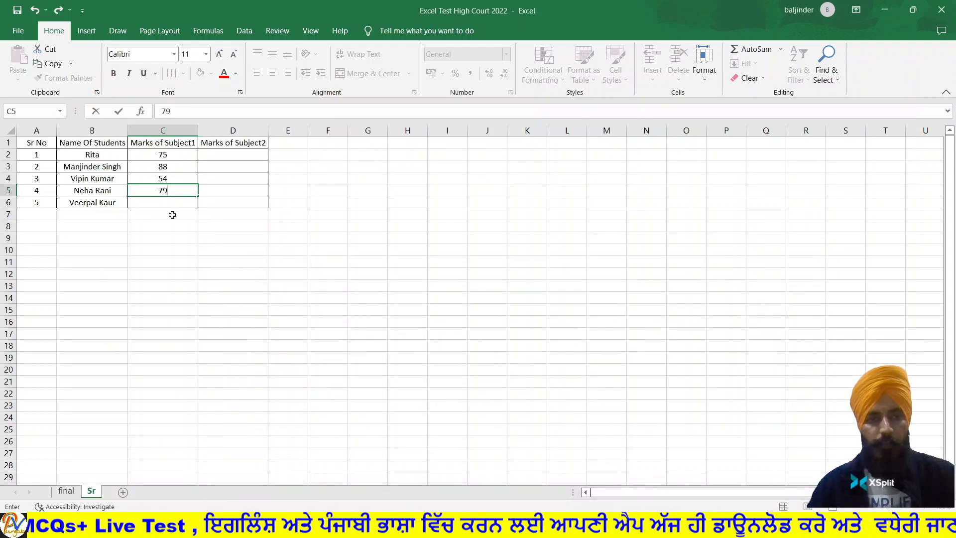
left_click(162, 200)
type("65")
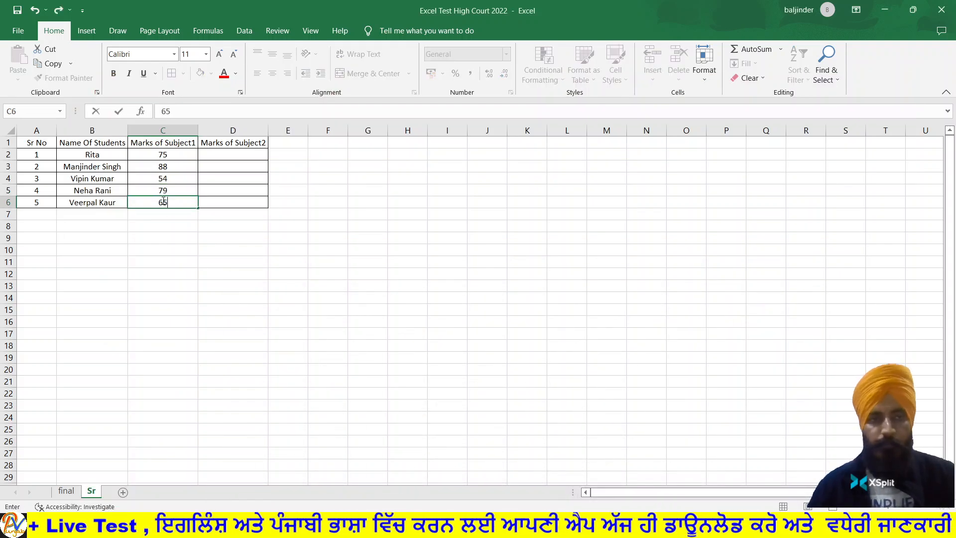
Check the Test-1 table in PowerPoint and enter 80, 75 and 62 in D2:D4 under Marks of Subject2.
left_click(214, 152)
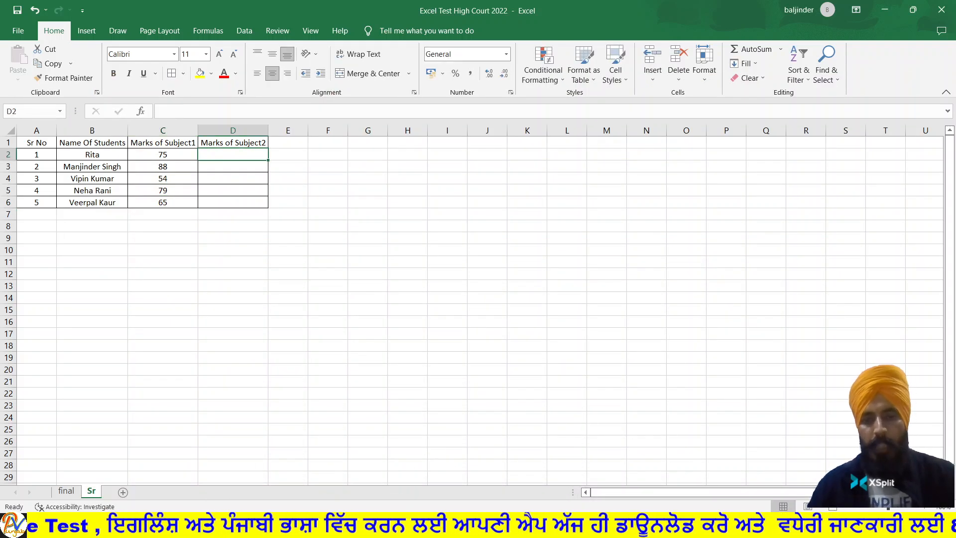
left_click(520, 525)
left_click(520, 525)
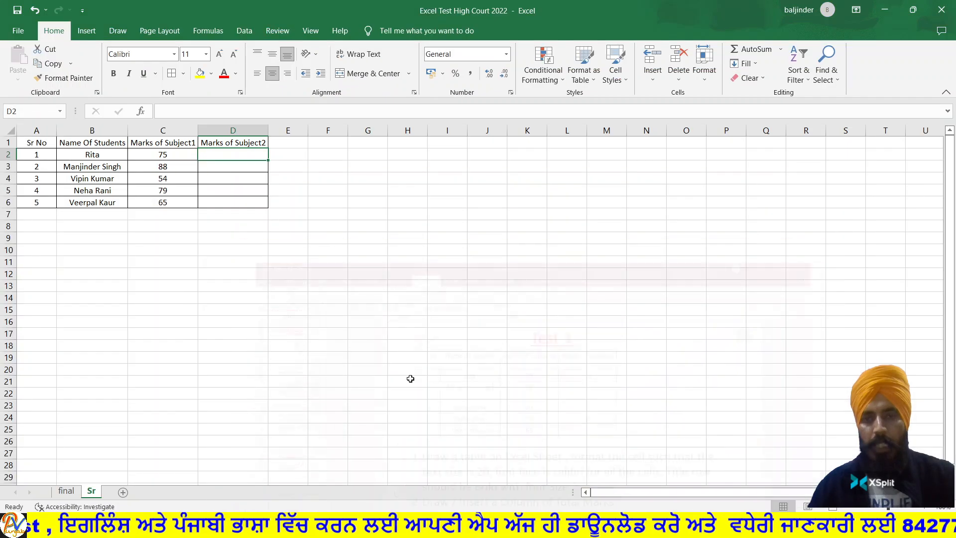
type("80")
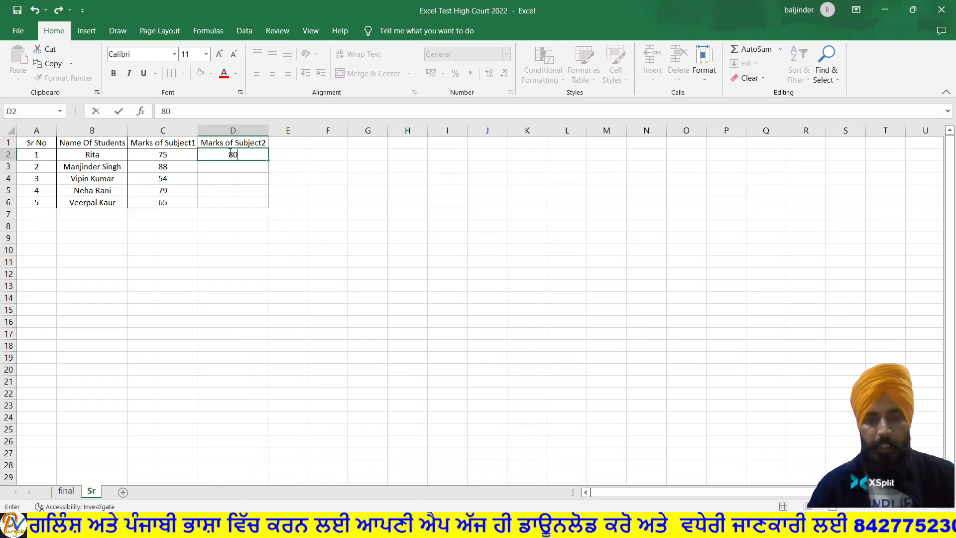
key("Return")
type("75")
key("Return")
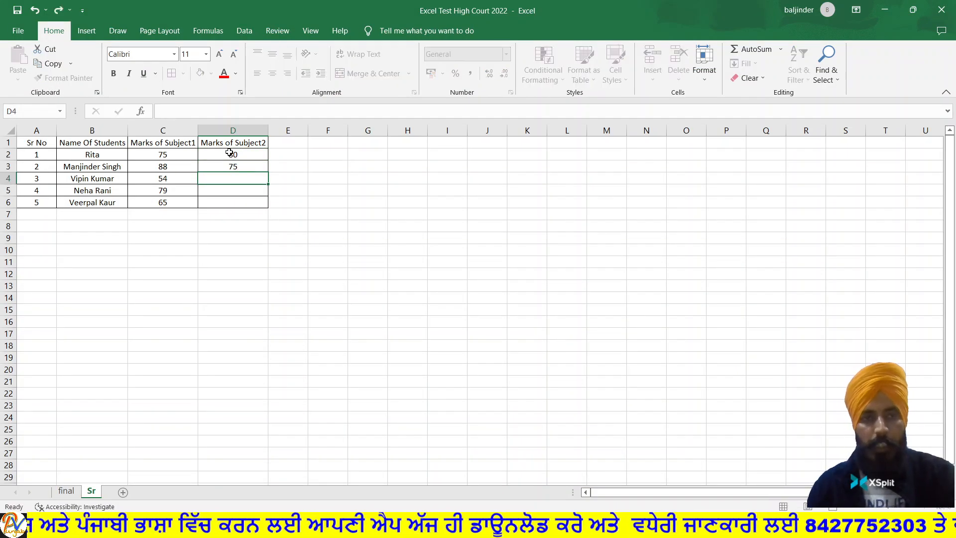
type("62")
key("Return")
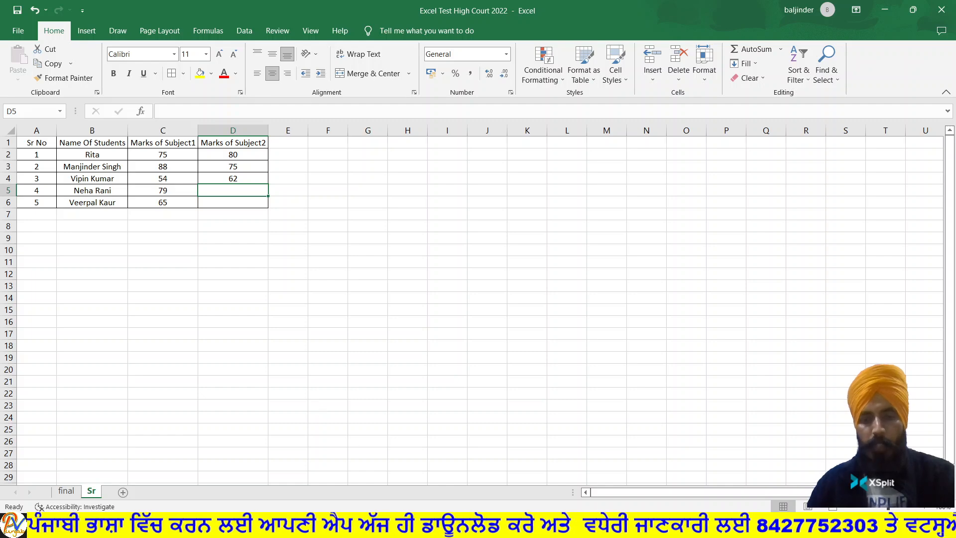
Complete the Marks of Subject2 column from the PowerPoint table with 88 in D5 and 75 in D6.
key("alt+Tab")
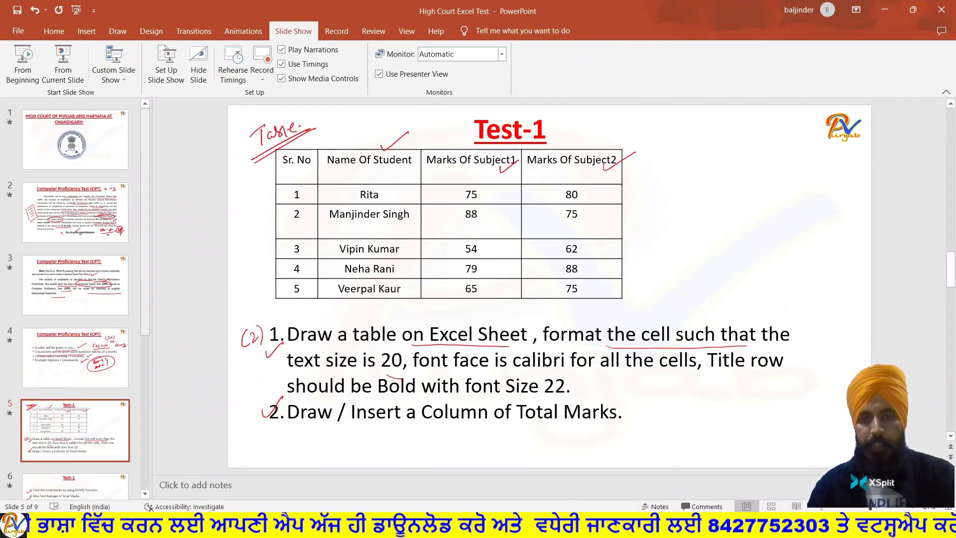
key("alt+Tab")
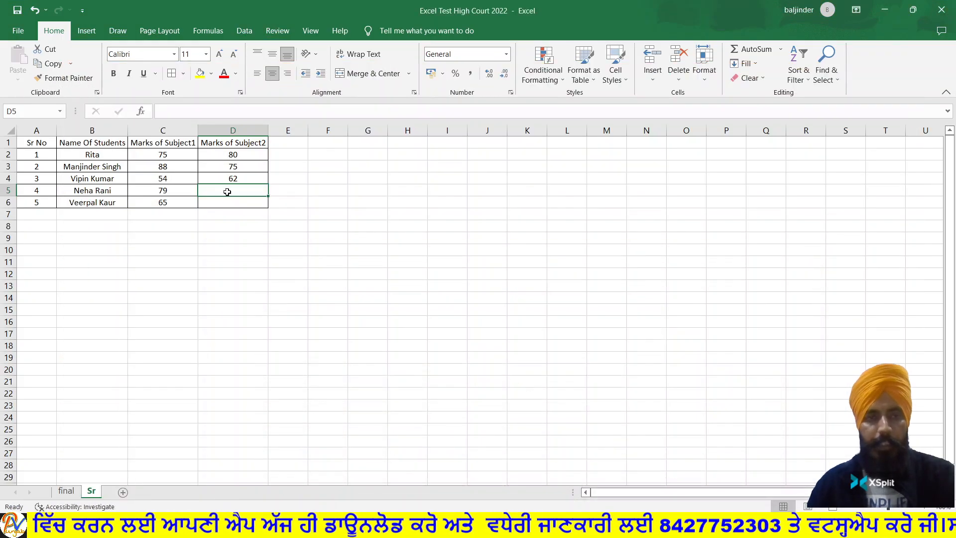
type("88")
key("Return")
type("75")
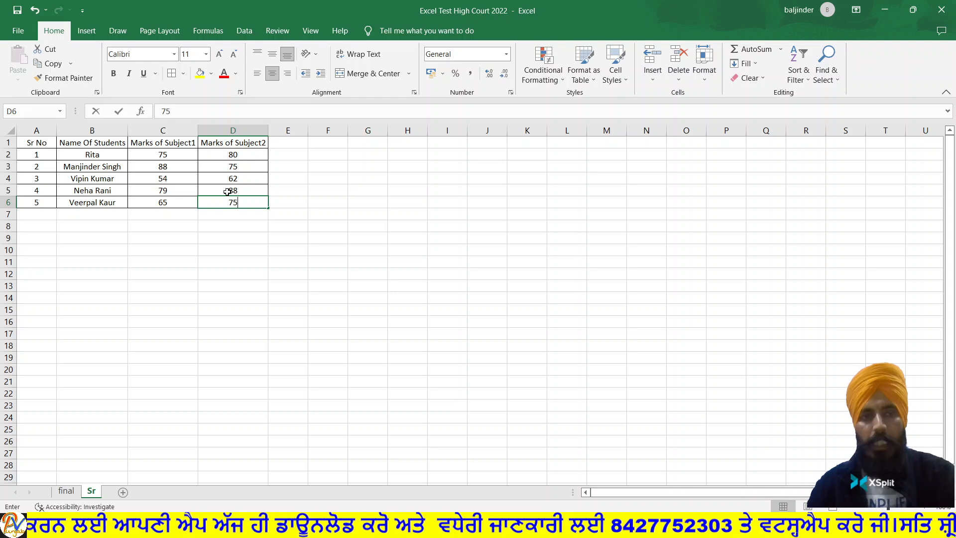
left_click(235, 221)
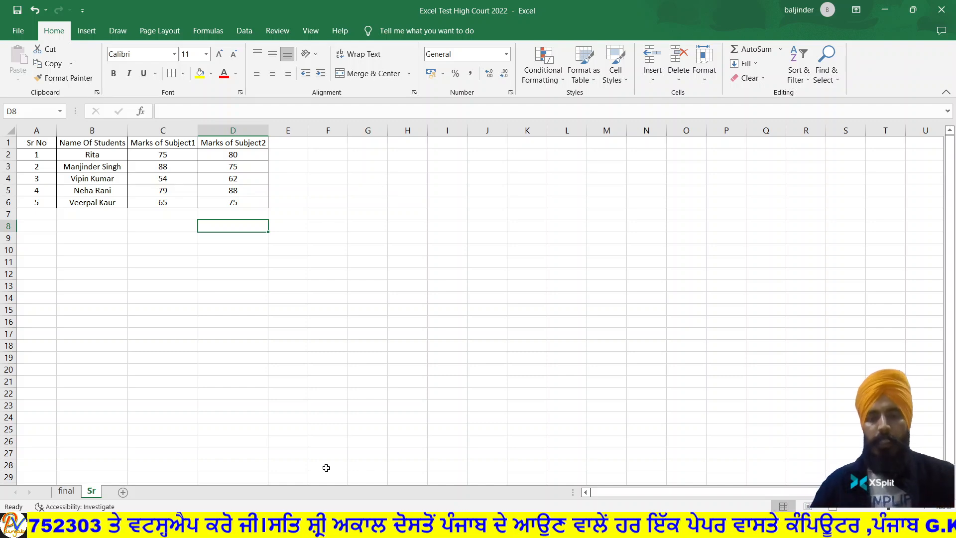
Check the formatting instructions in PowerPoint and set the font size of the Excel table A1:D6 to 20.
key("alt+Tab")
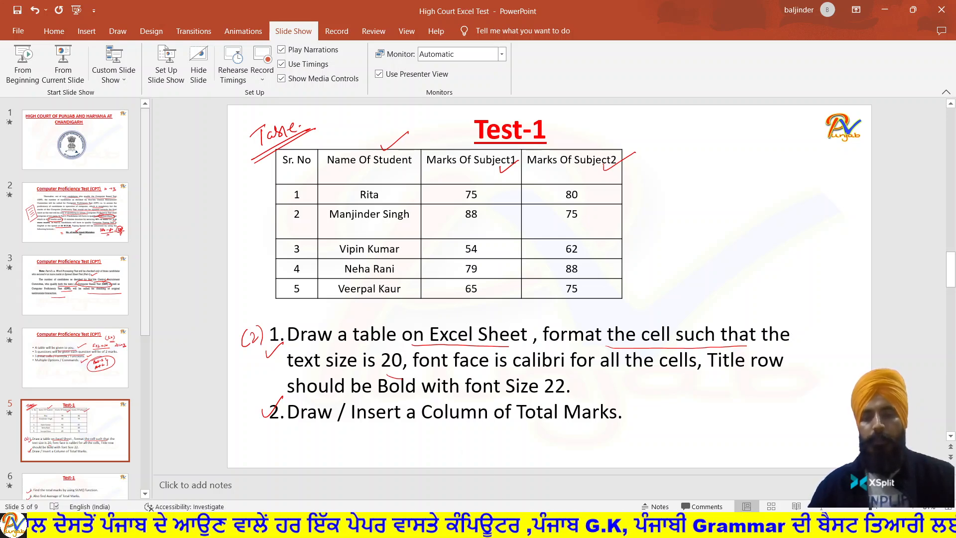
key("alt+Tab")
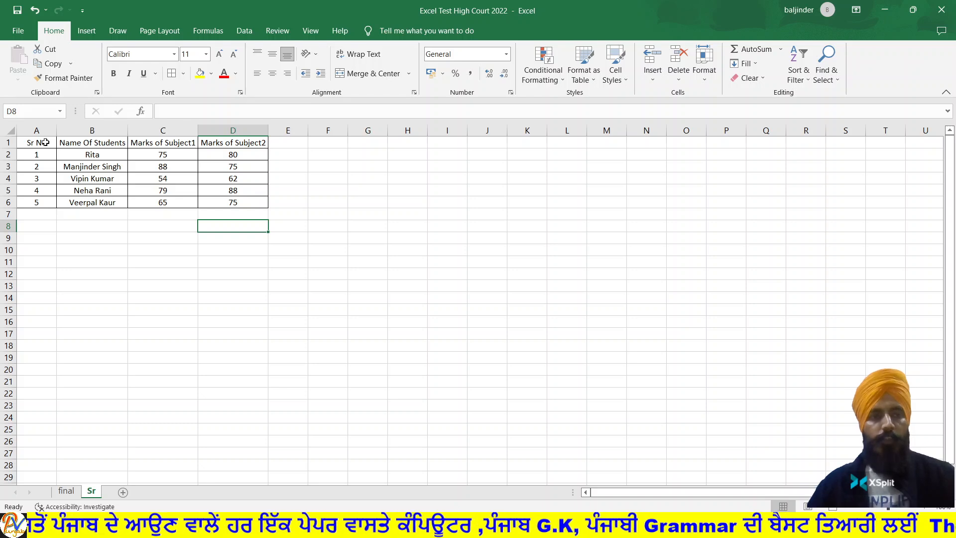
left_click_drag(44, 142, 222, 202)
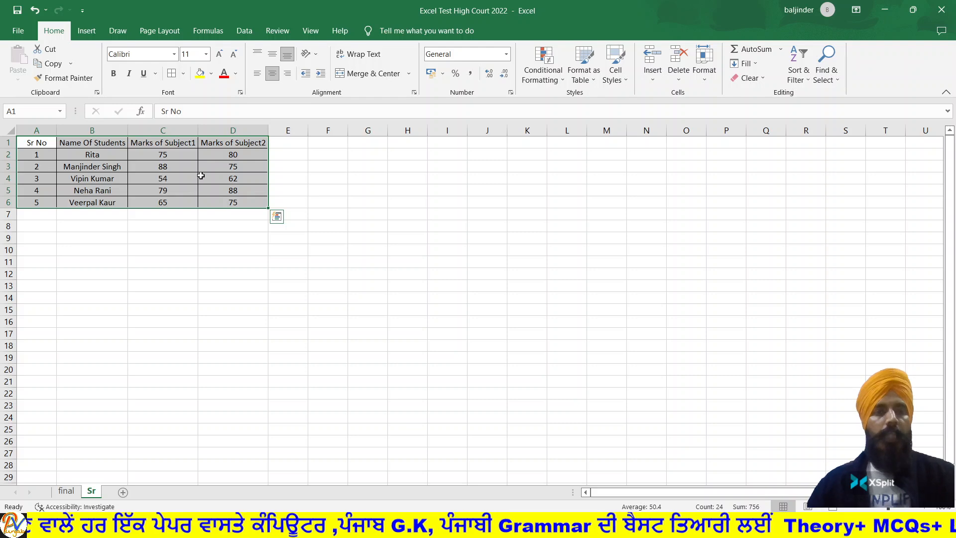
left_click(207, 54)
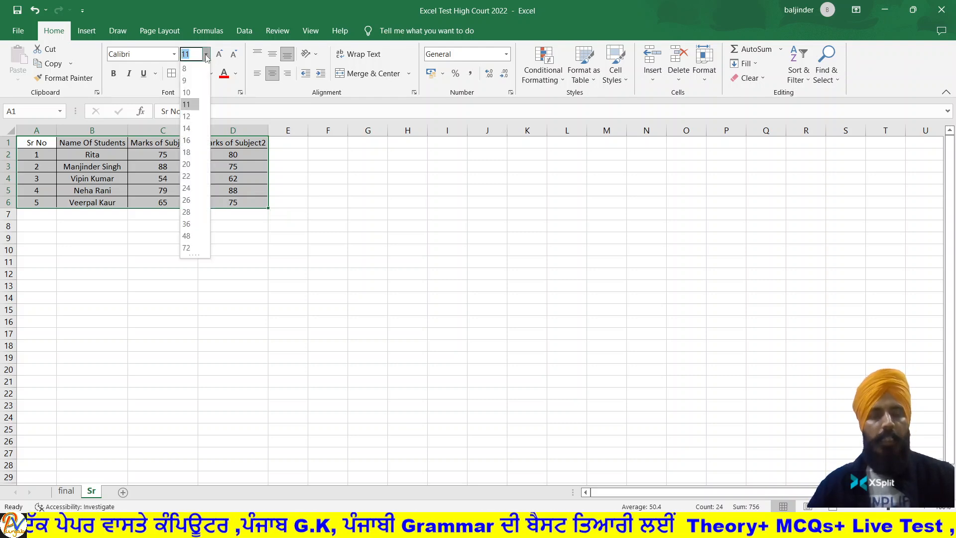
left_click(186, 164)
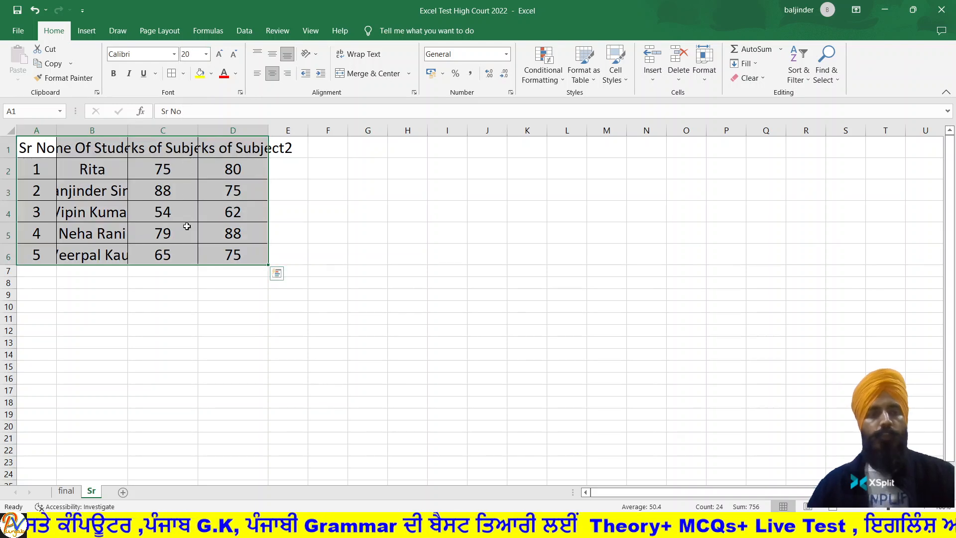
left_click(190, 294)
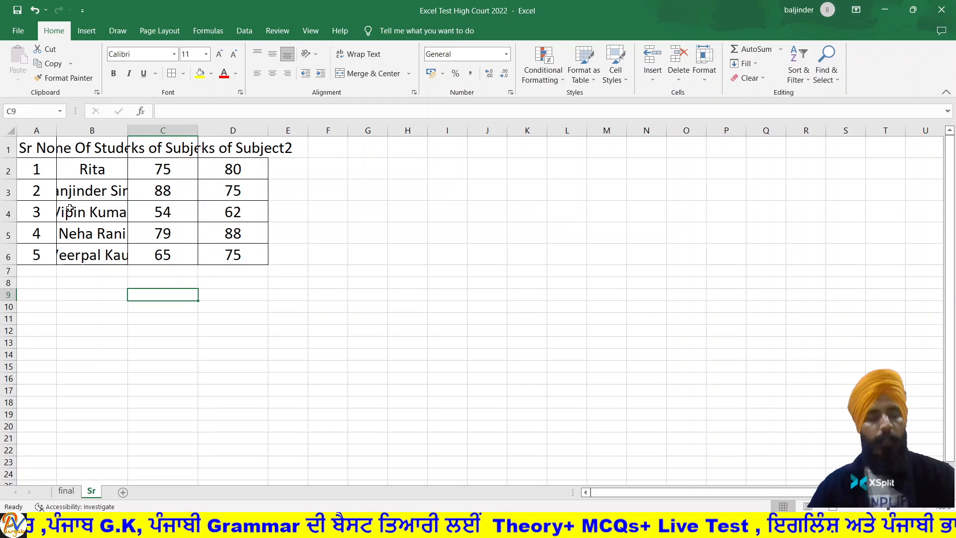
AutoFit the widths of columns B, C and D to the enlarged table text.
double_click(126, 129)
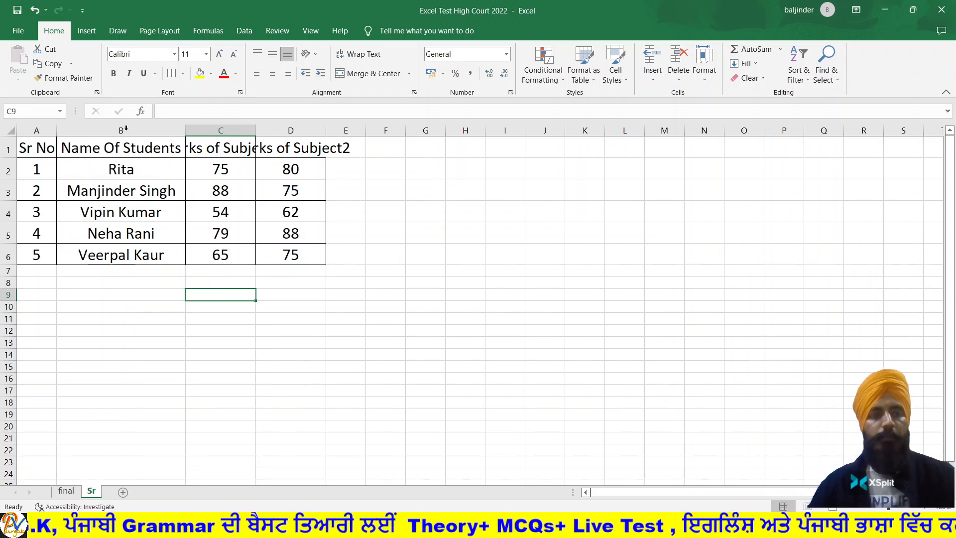
double_click(258, 128)
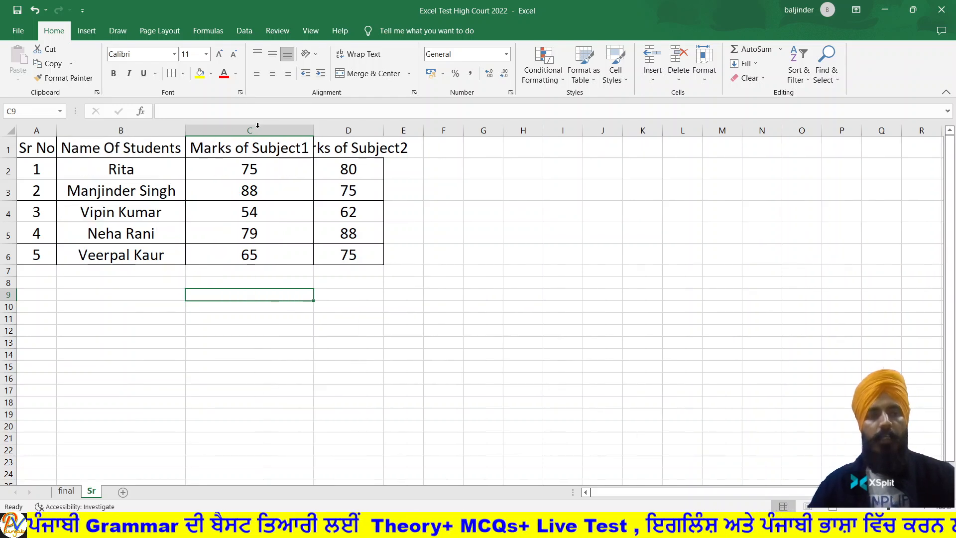
double_click(383, 131)
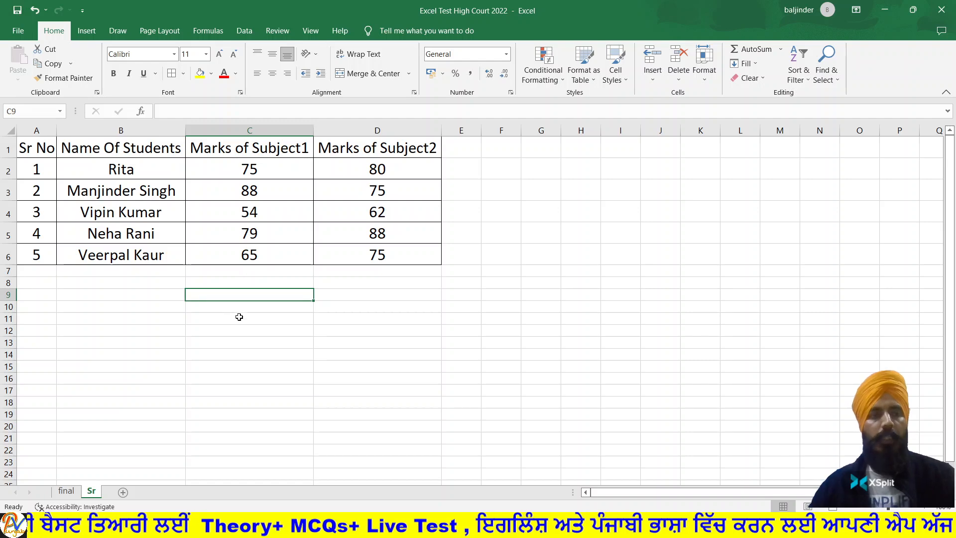
Recheck the PowerPoint instructions and apply the Calibri font to the whole Excel table A1:D6.
key("alt+Tab")
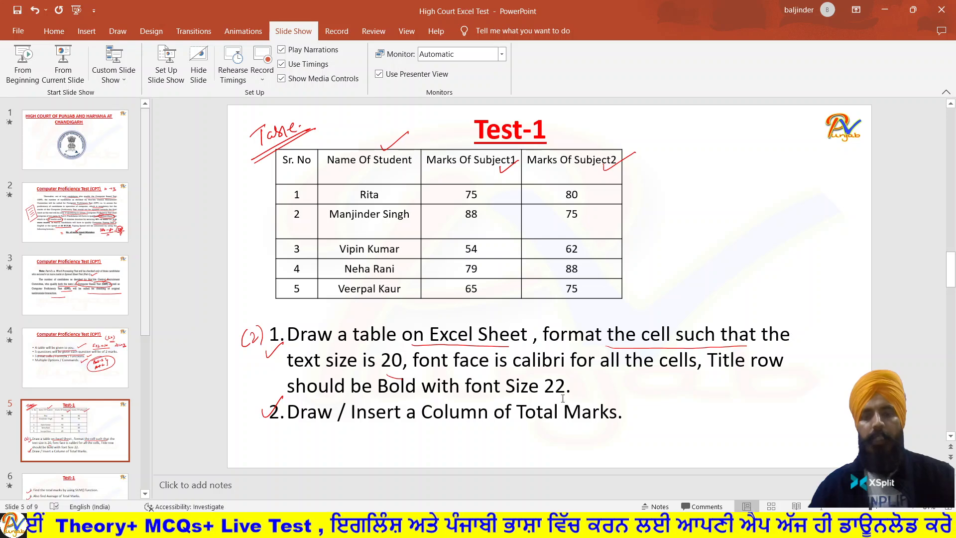
key("alt+Tab")
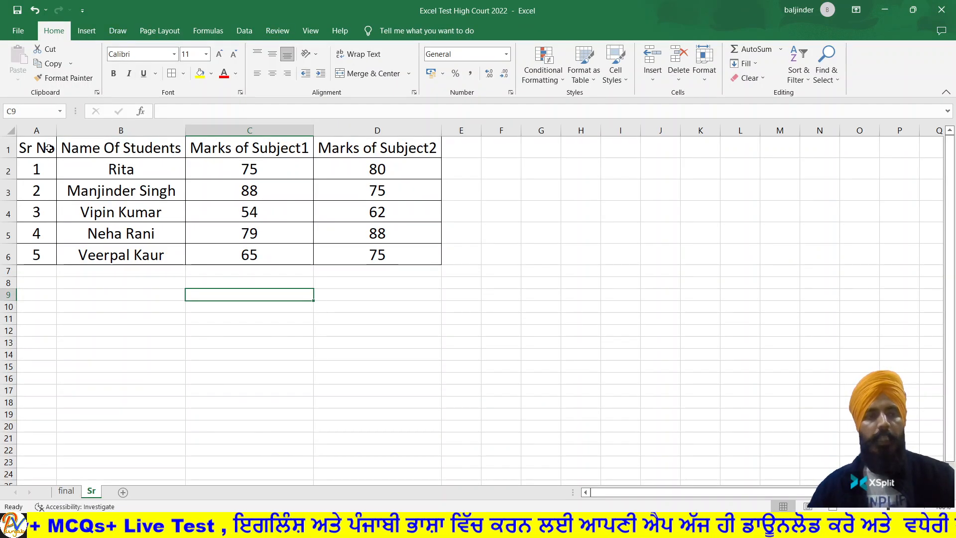
left_click_drag(47, 148, 363, 253)
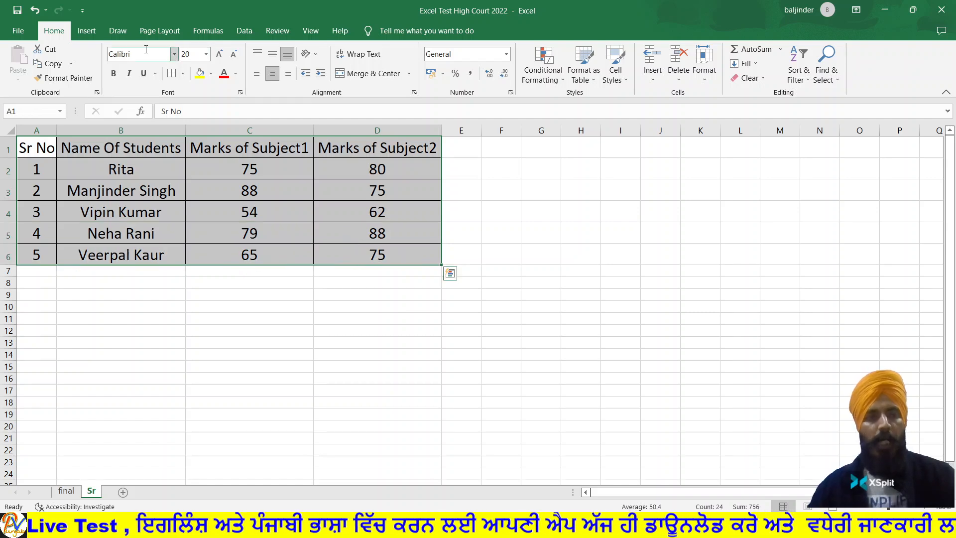
left_click(174, 56)
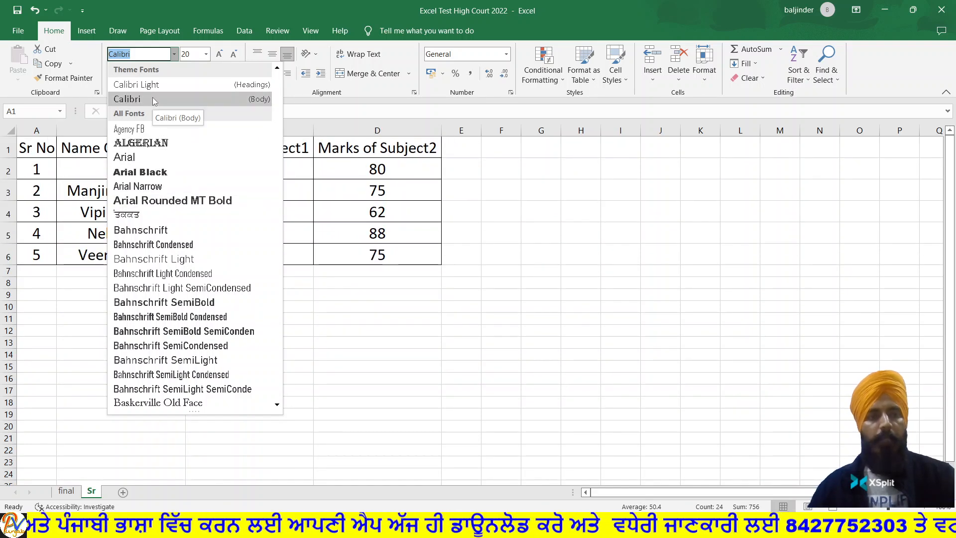
left_click(152, 97)
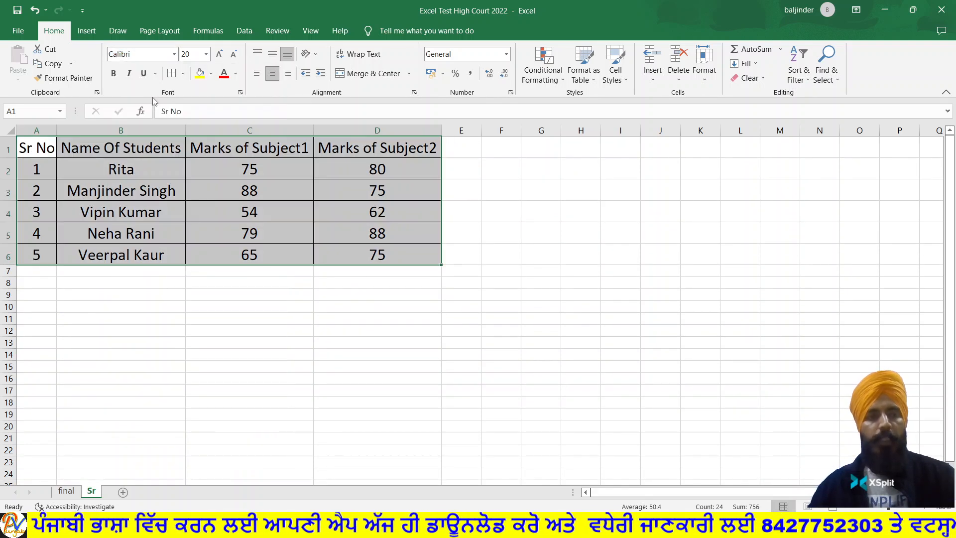
left_click(515, 230)
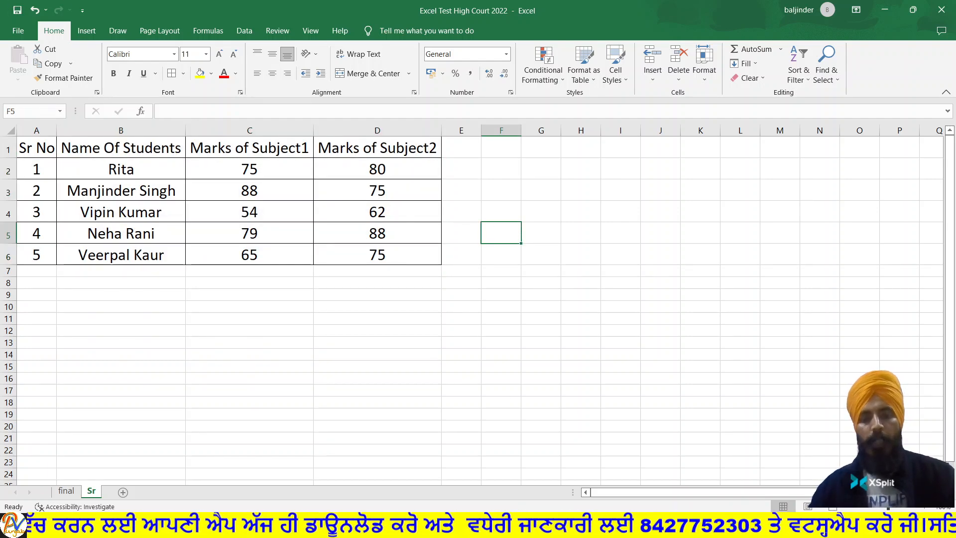
Check the title row requirement in PowerPoint and make the headings in A1:D1 bold with font size 22.
left_click(523, 522)
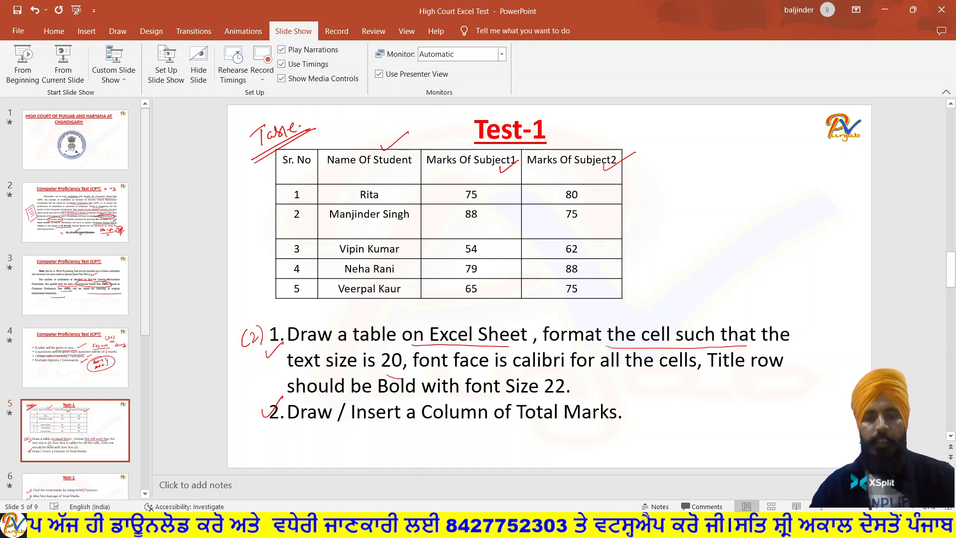
left_click(538, 522)
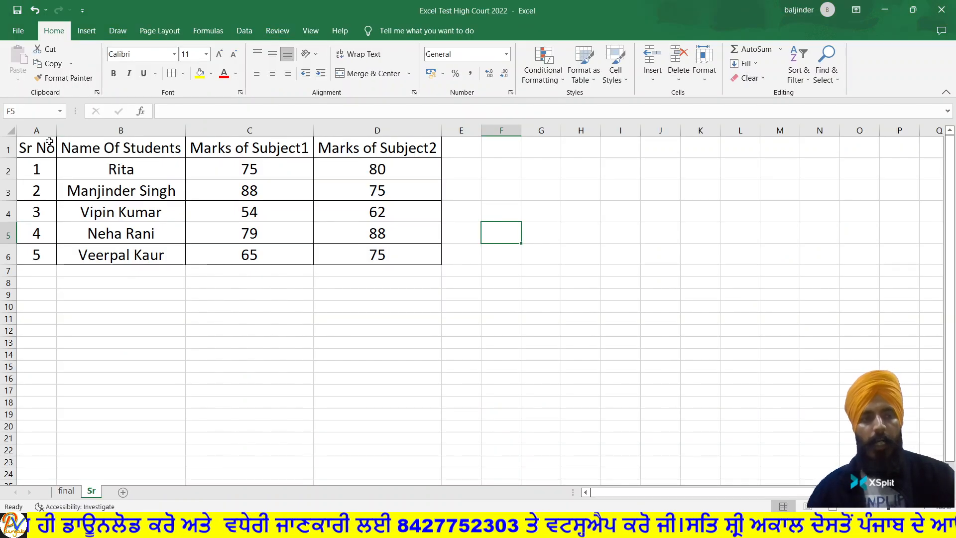
left_click_drag(50, 142, 332, 150)
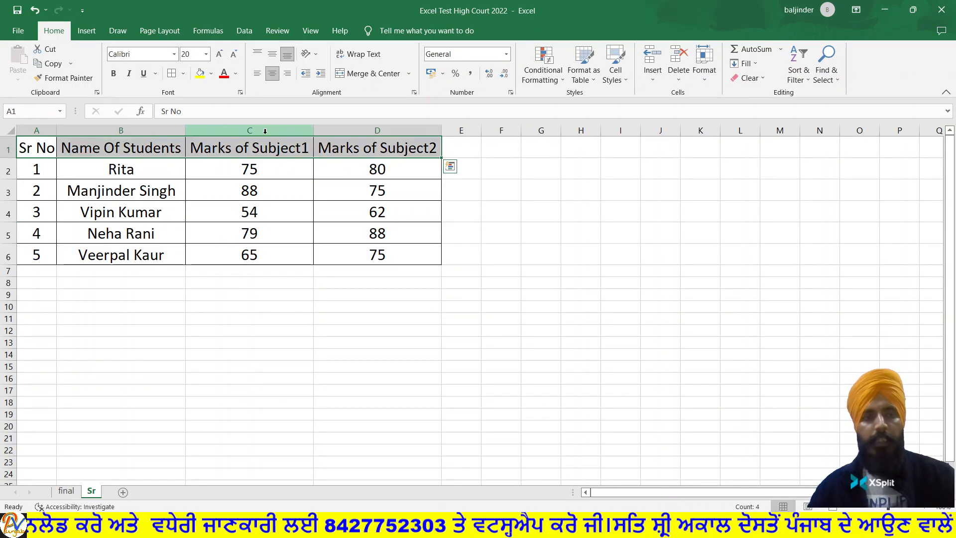
left_click(114, 74)
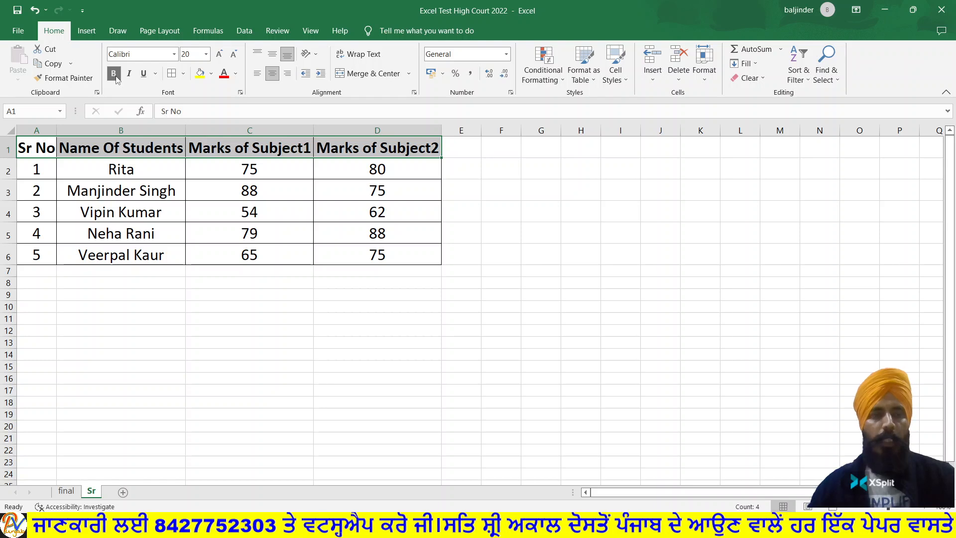
left_click(206, 54)
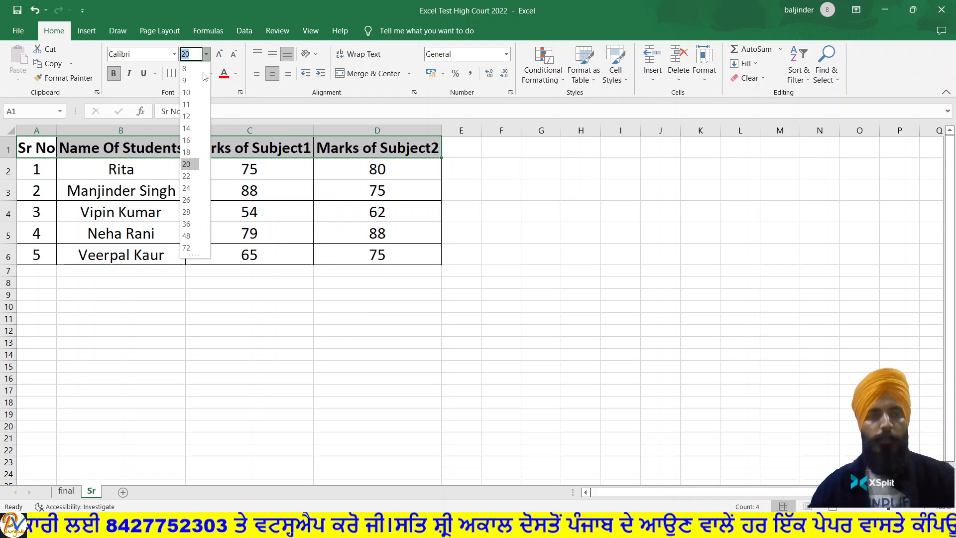
left_click(192, 176)
left_click(268, 308)
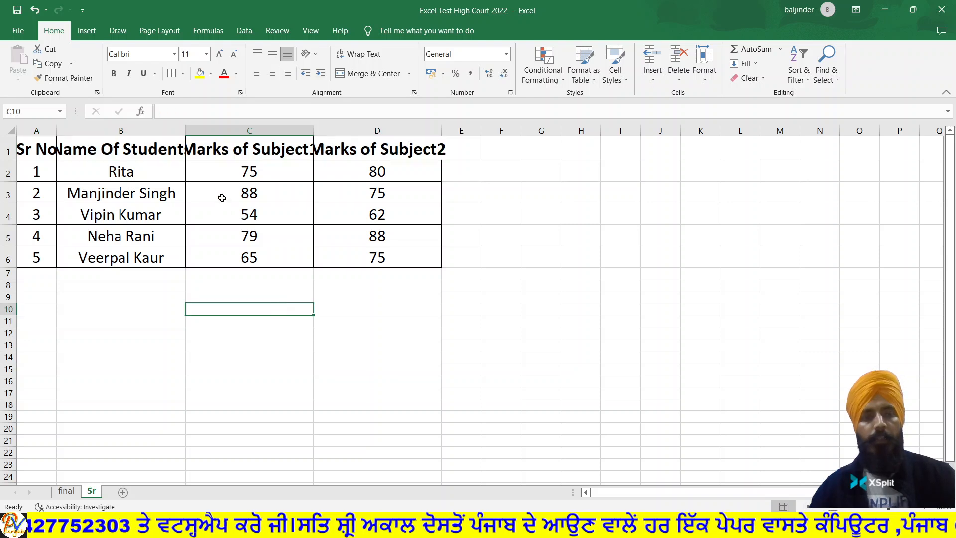
AutoFit the widths of columns A to D to the bold headings.
double_click(184, 130)
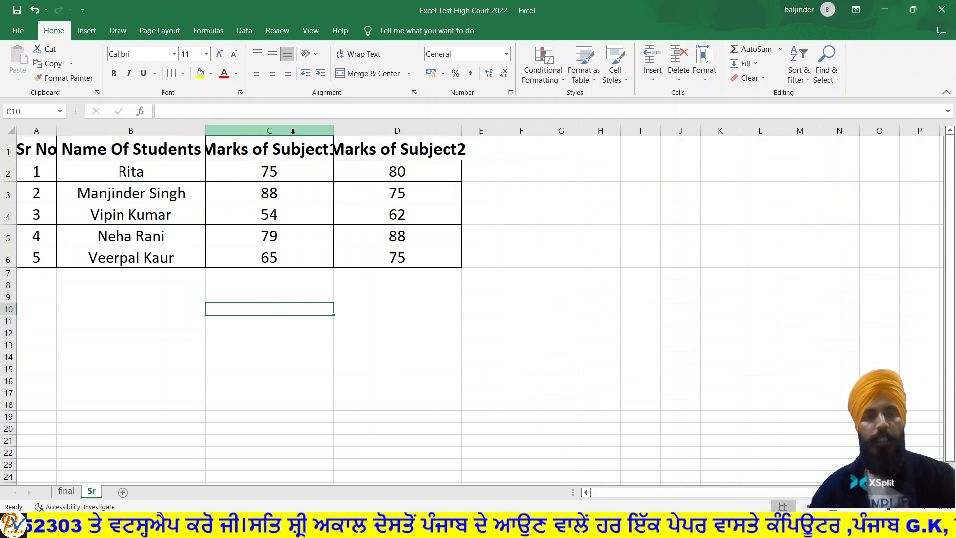
double_click(332, 130)
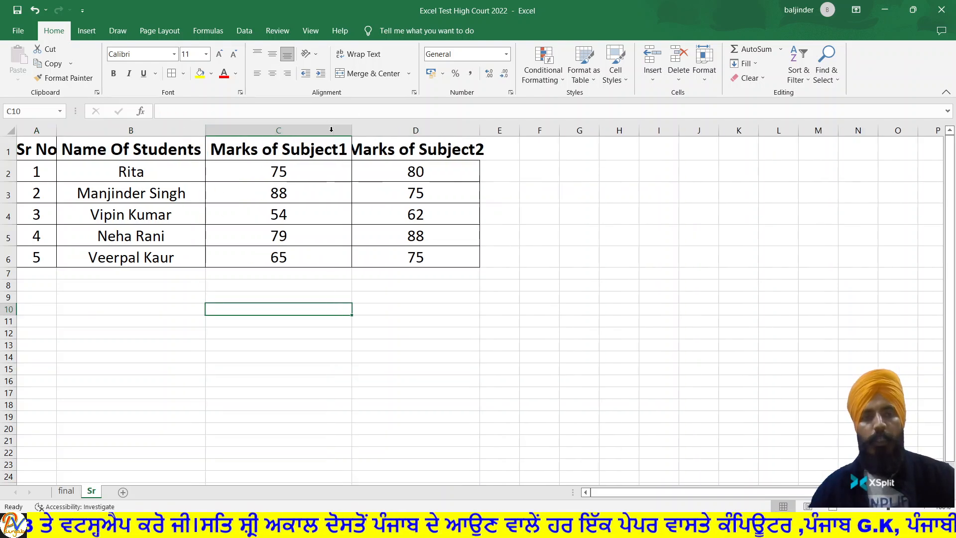
double_click(479, 130)
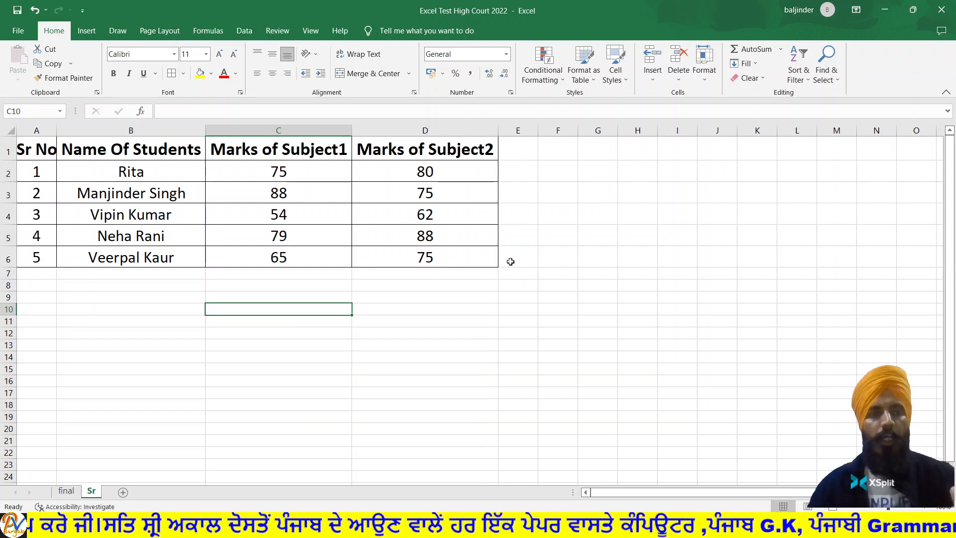
double_click(56, 127)
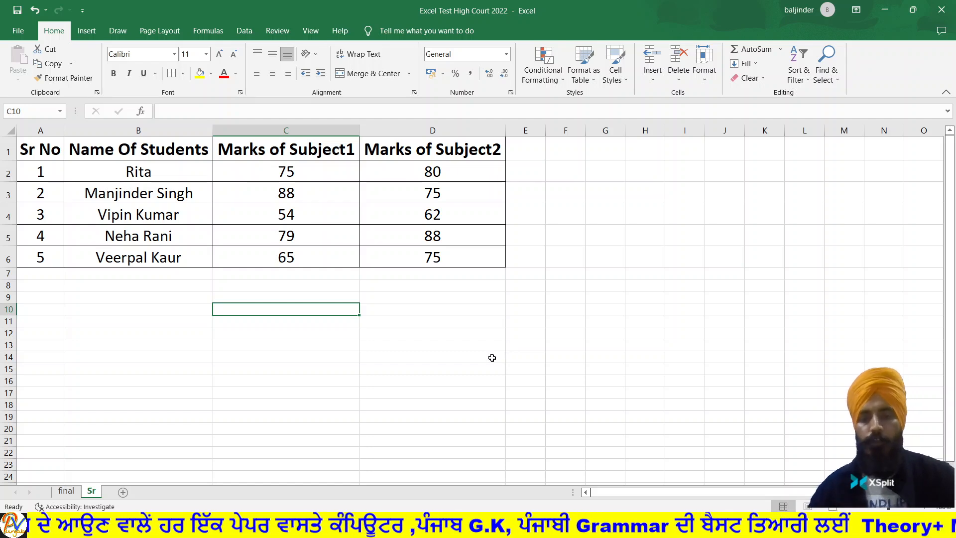
Check the second task in PowerPoint, then add the heading Total Marks in Excel cell E1 and AutoFit column E.
key("alt+Tab")
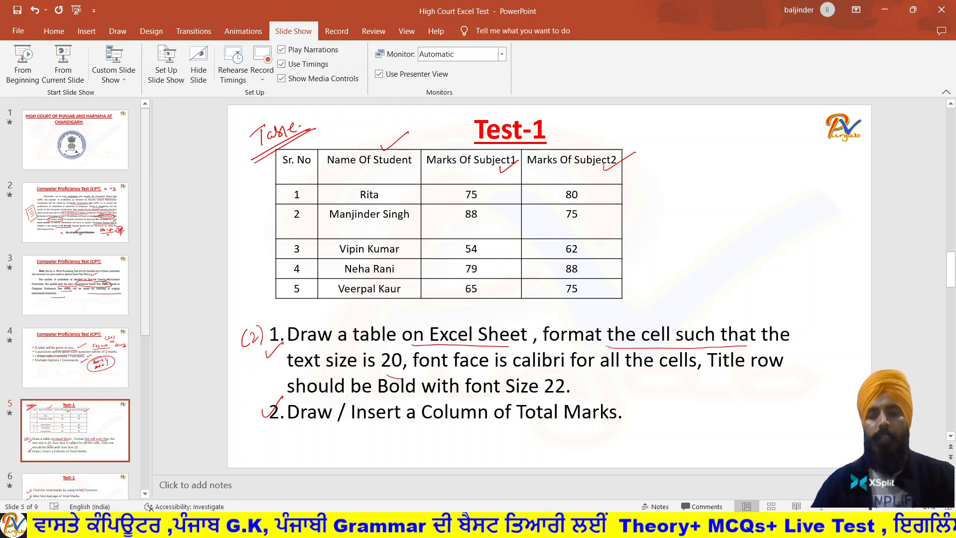
key("alt+Tab")
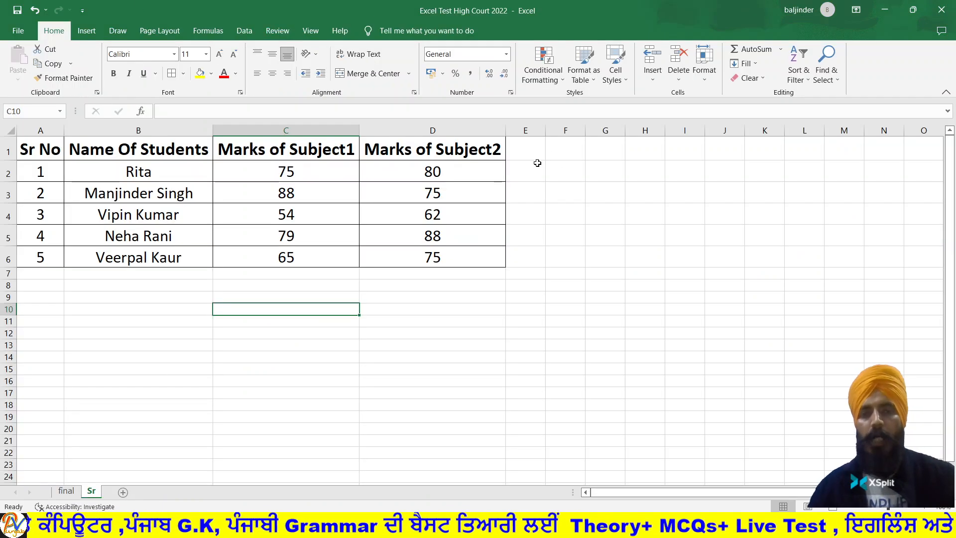
left_click(528, 156)
type("T")
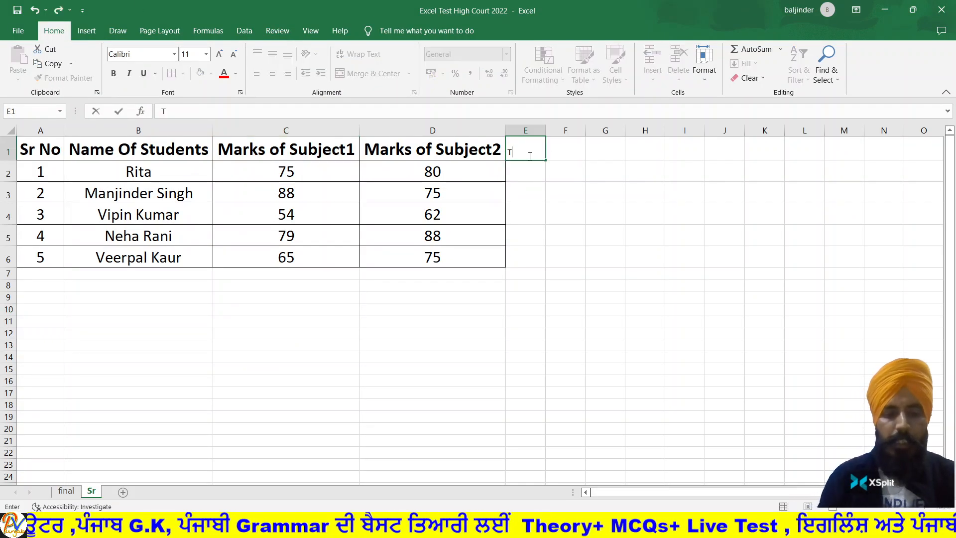
type("otal")
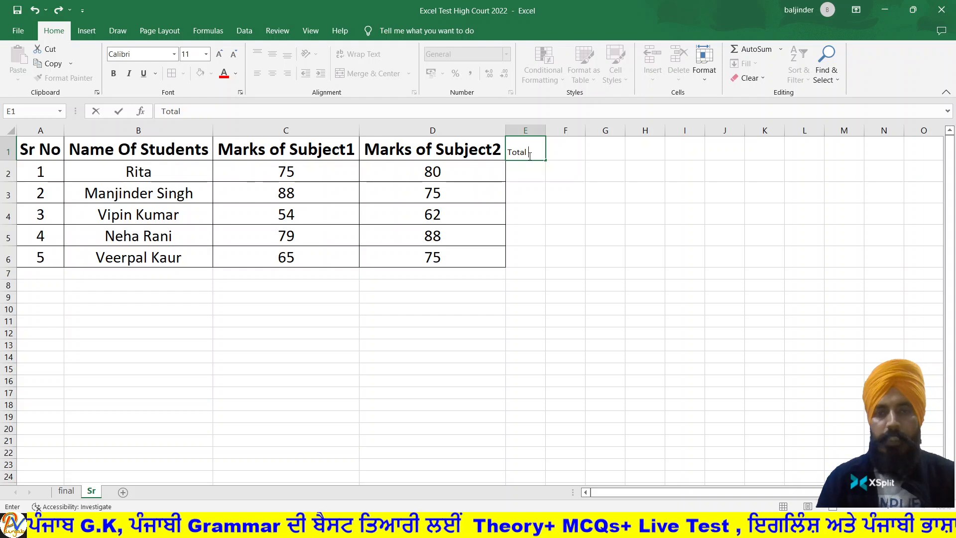
type(" Marks")
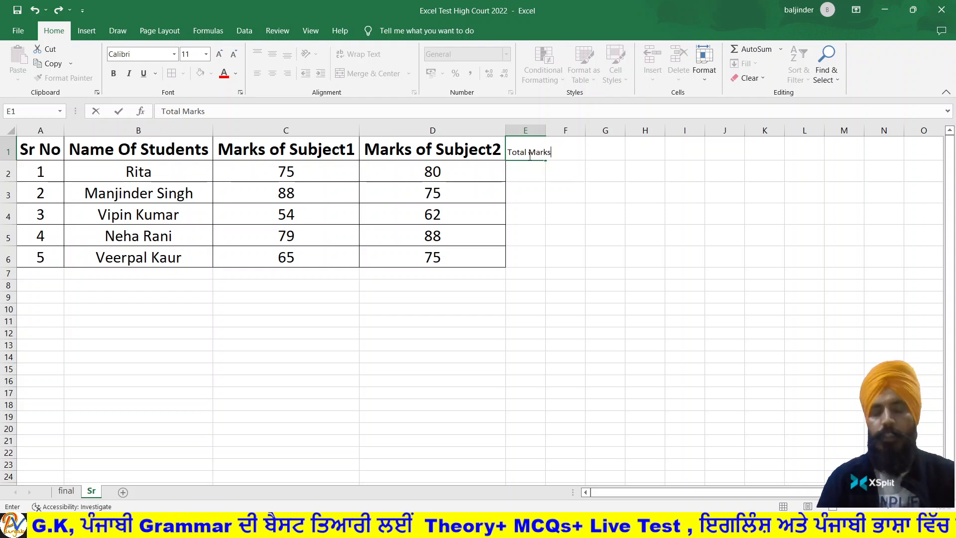
left_click(533, 171)
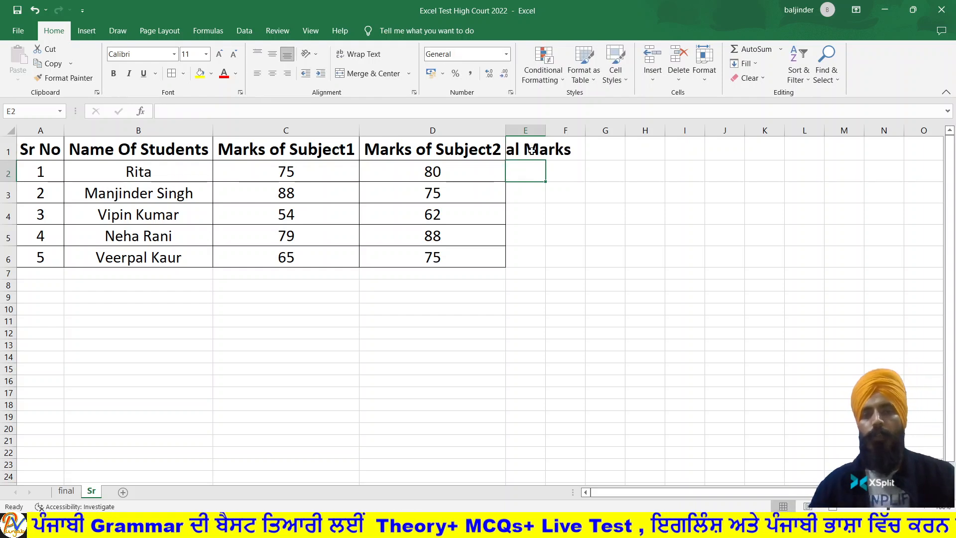
left_click(532, 149)
double_click(545, 131)
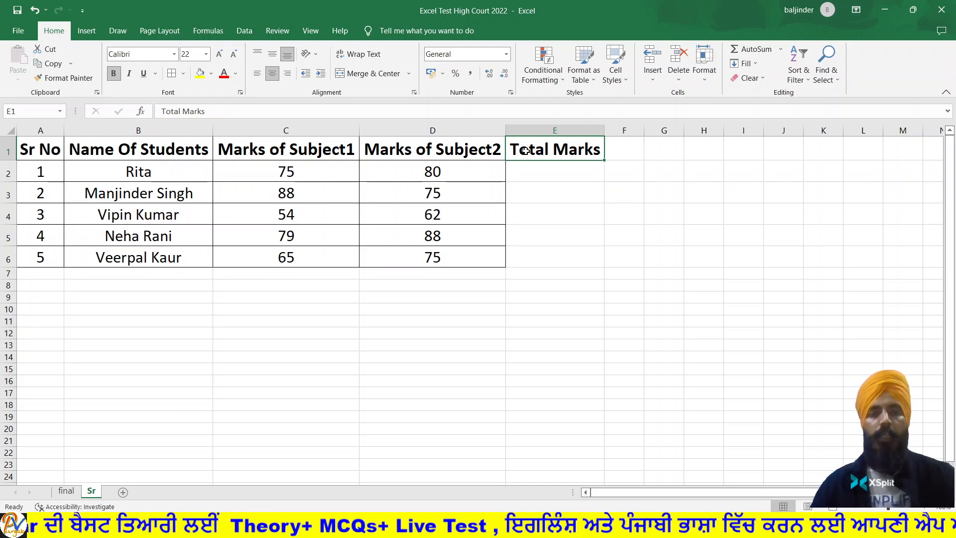
Apply all borders to D1:E6 so the grid covers the Total Marks column.
left_click(667, 282)
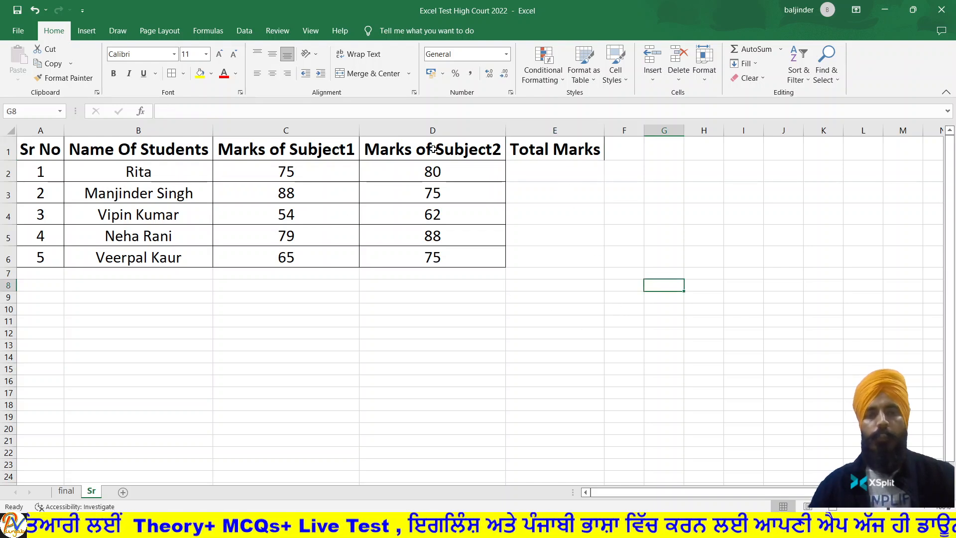
left_click_drag(433, 148, 532, 261)
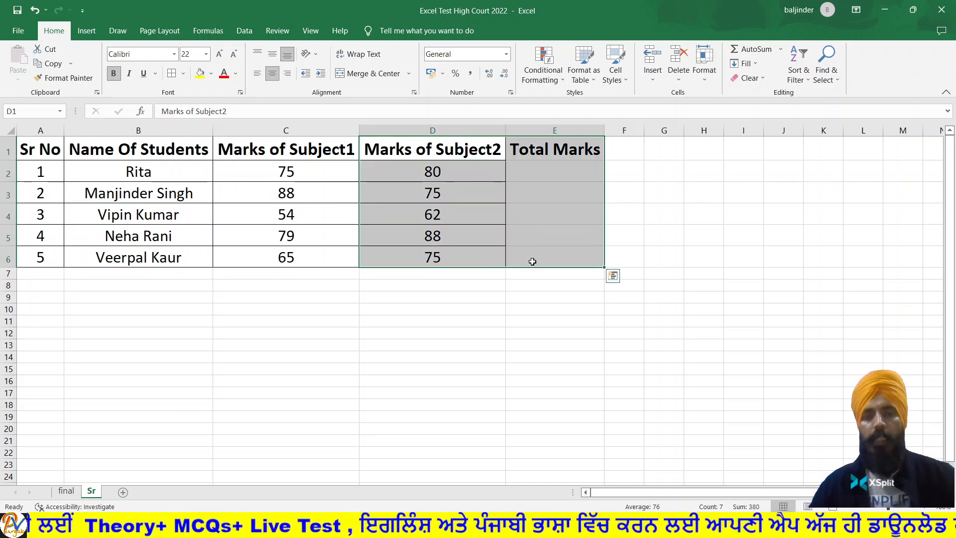
left_click(173, 75)
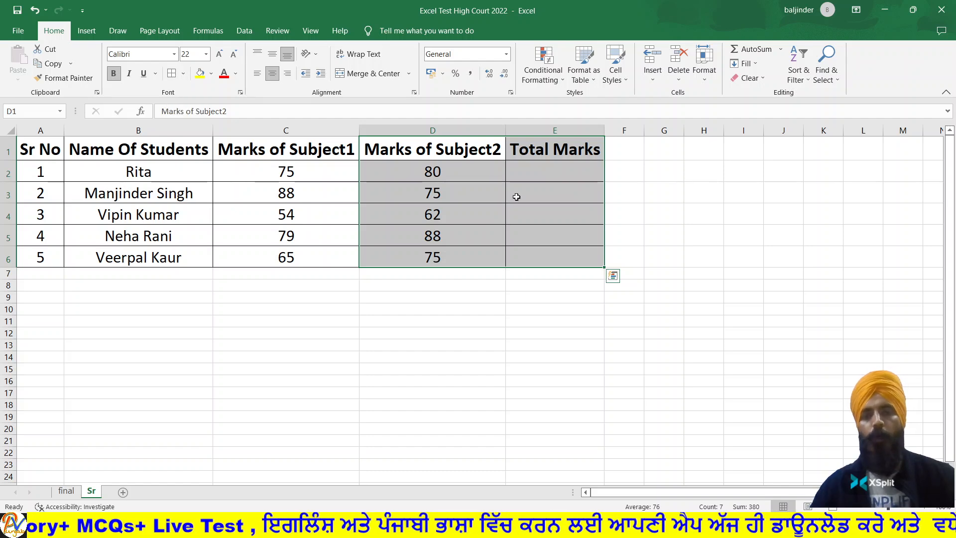
left_click(687, 270)
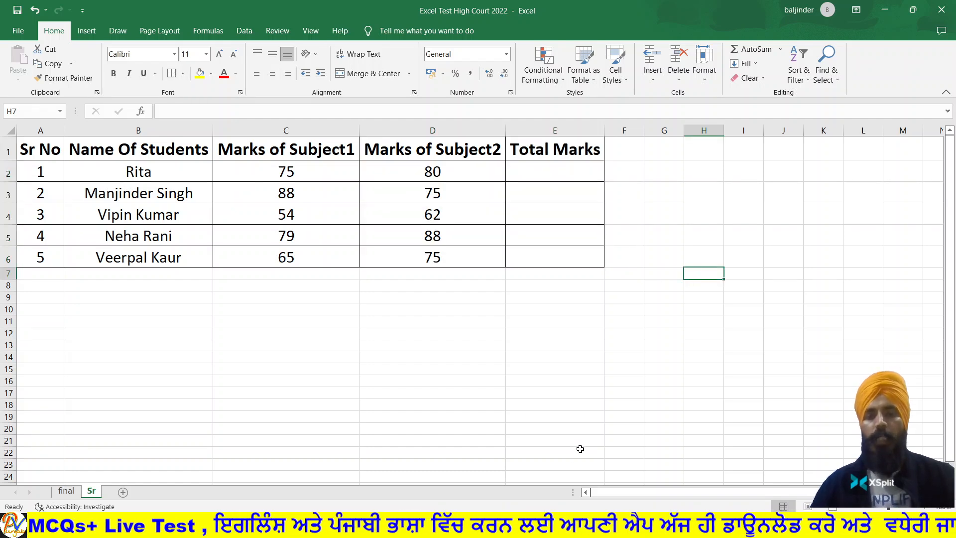
Switch to PowerPoint, read Test-1 tasks 3 to 5 on slide 6, and return to the Excel workbook.
key("alt+Tab")
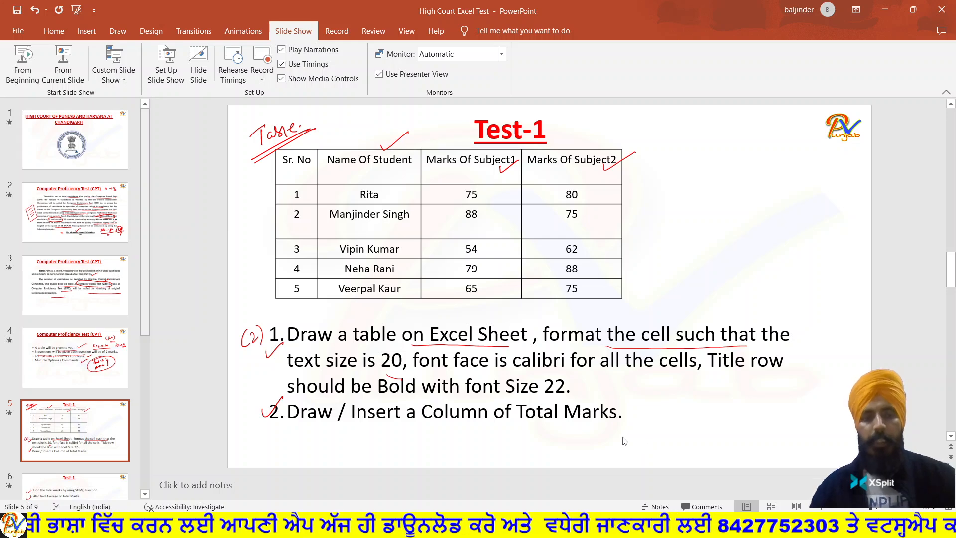
left_click(110, 486)
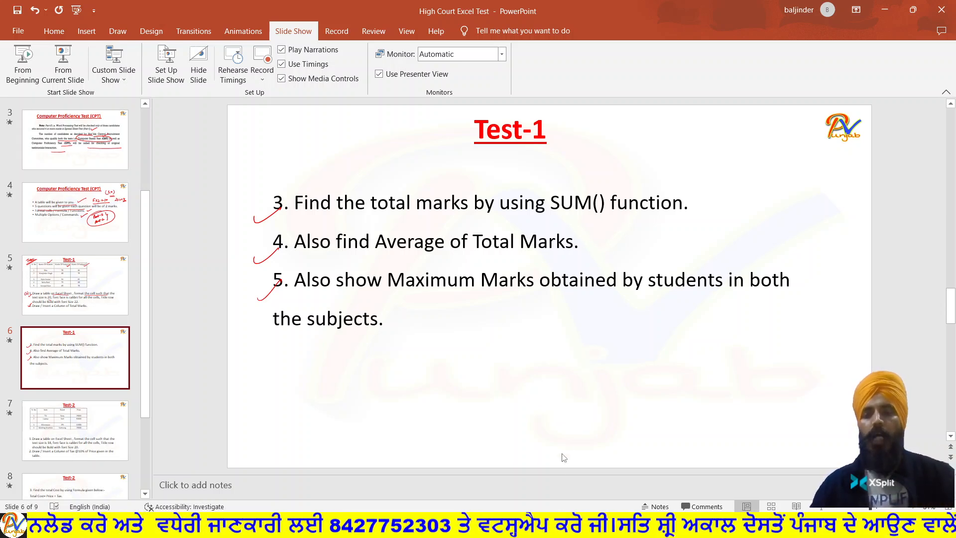
mouse_move(537, 525)
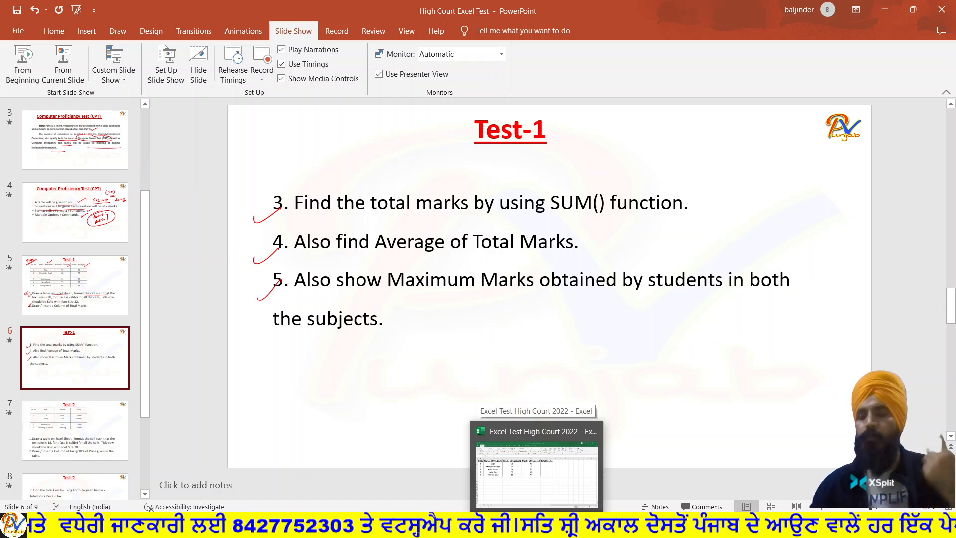
left_click(537, 473)
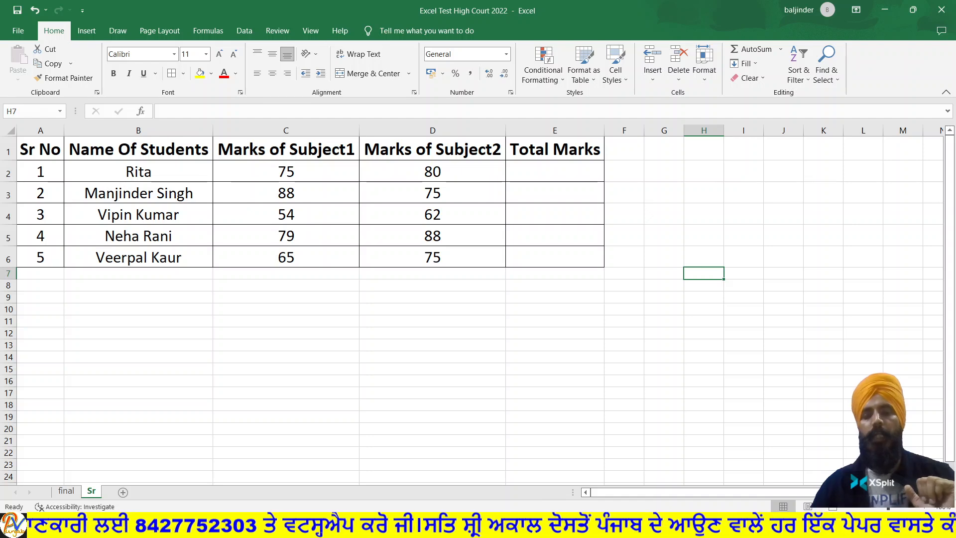
mouse_move(505, 525)
left_click(505, 473)
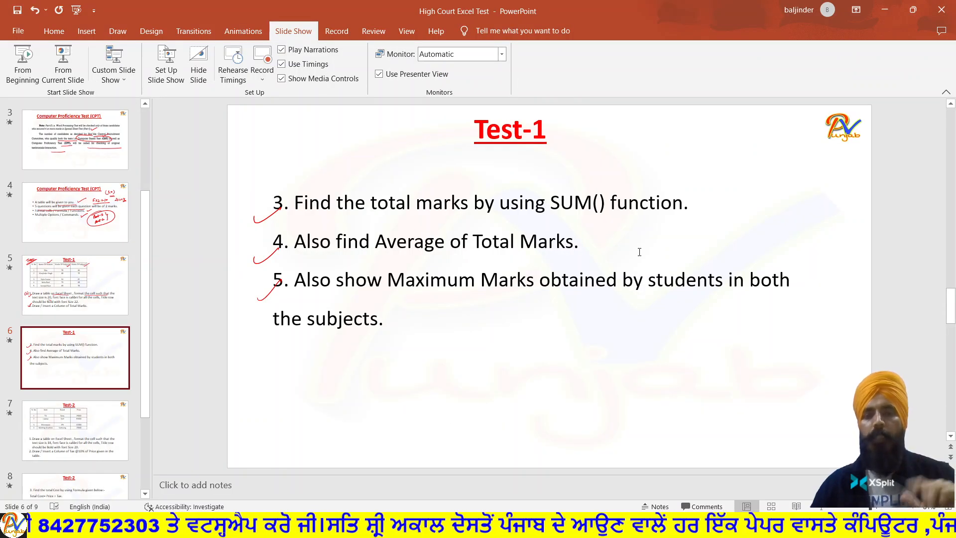
left_click(533, 525)
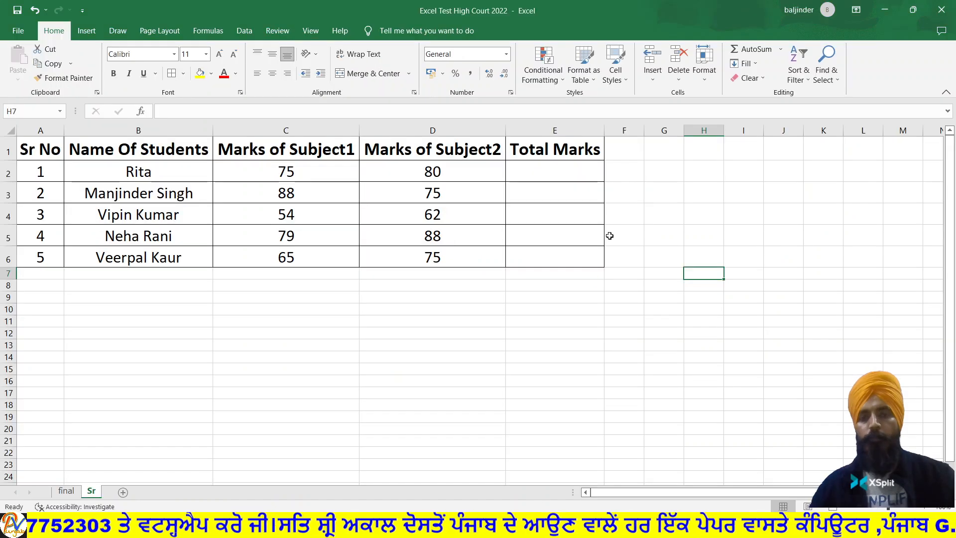
left_click(562, 178)
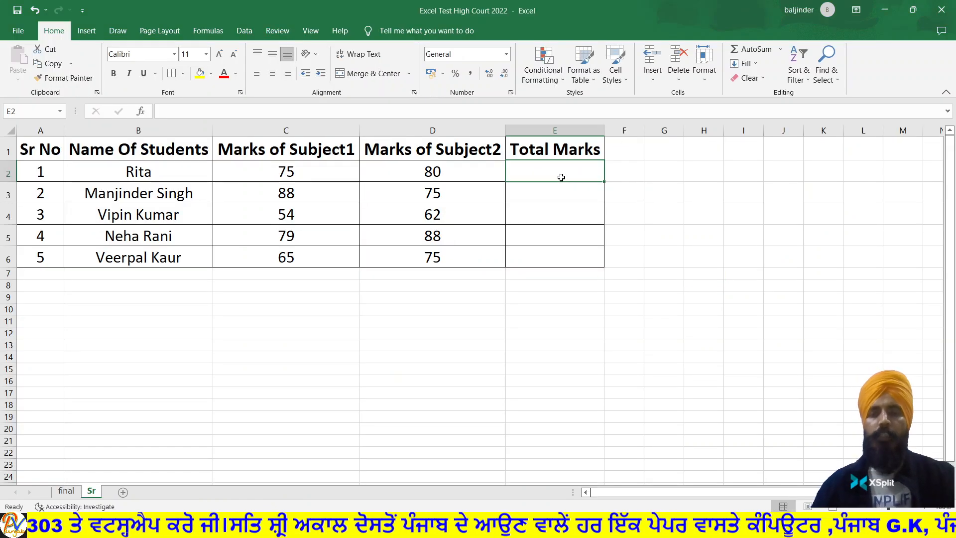
type("=")
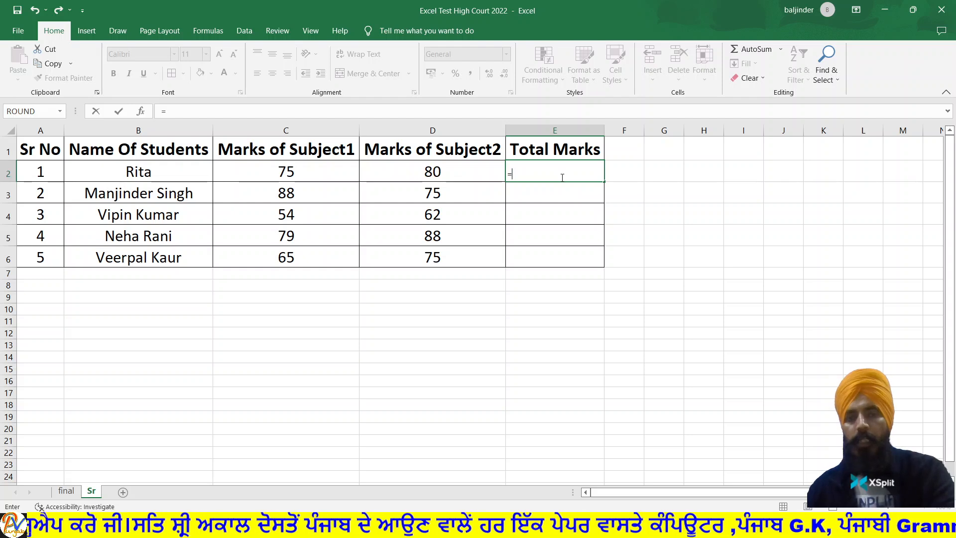
key("Escape")
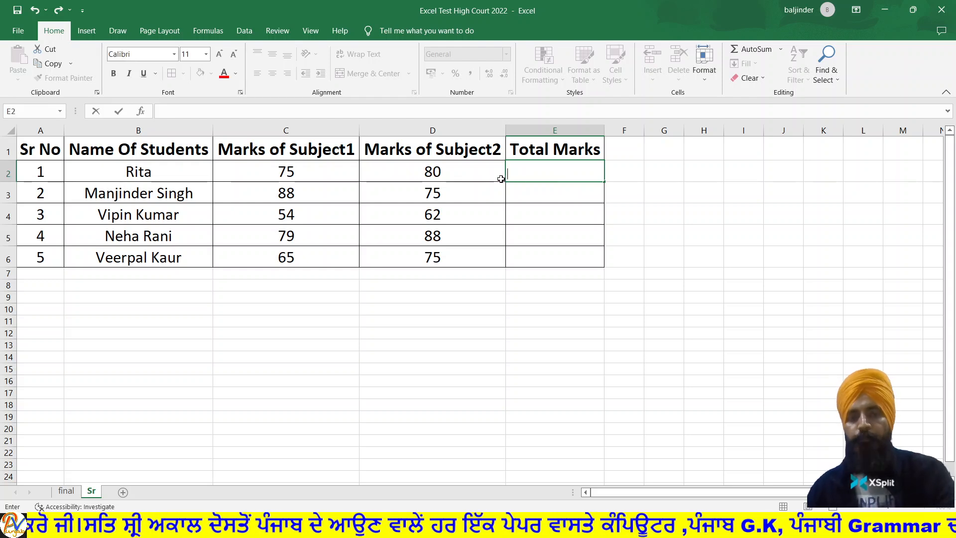
Set the font size of D2:E6 to 20.
left_click(492, 178)
left_click_drag(503, 170, 546, 258)
left_click(206, 54)
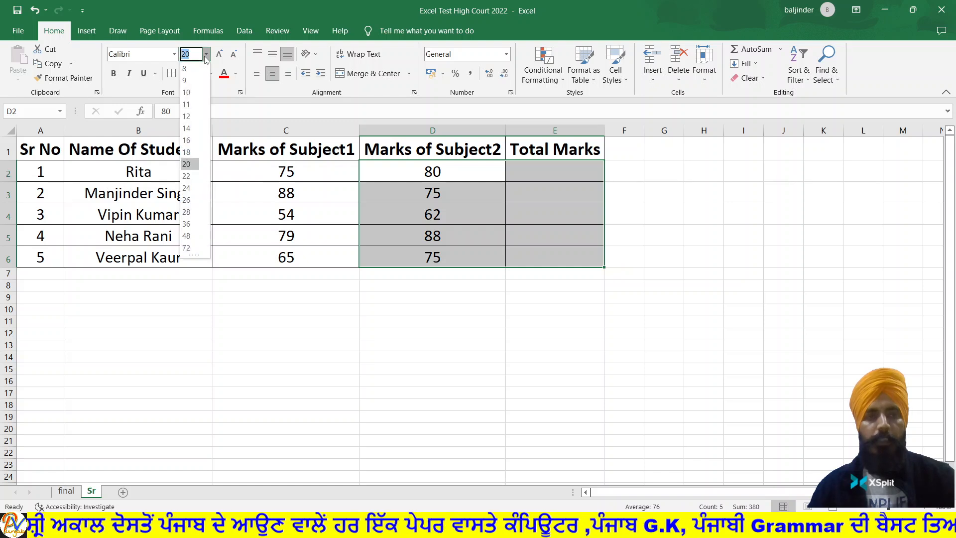
left_click(197, 164)
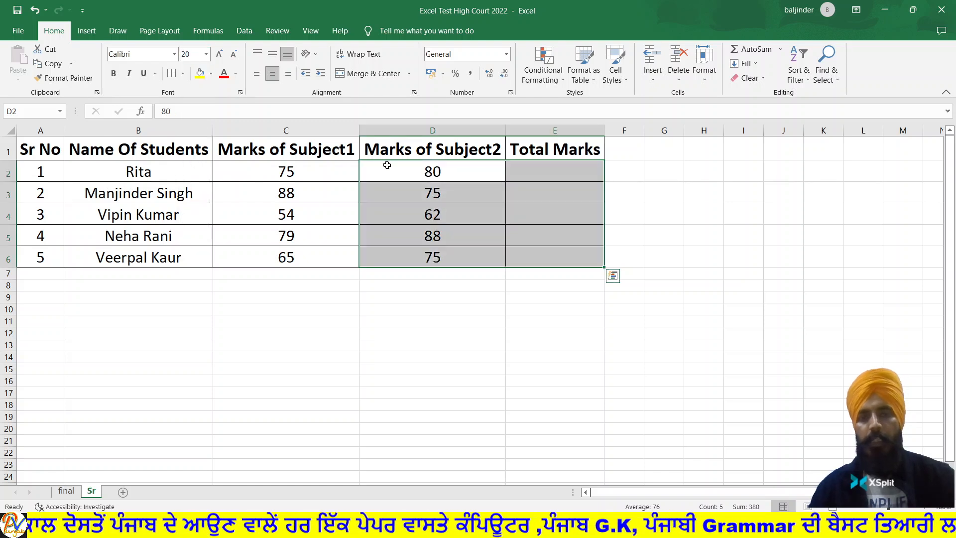
Calculate the first student's total marks in E2 with the formula =sum(C2+D2).
left_click(525, 171)
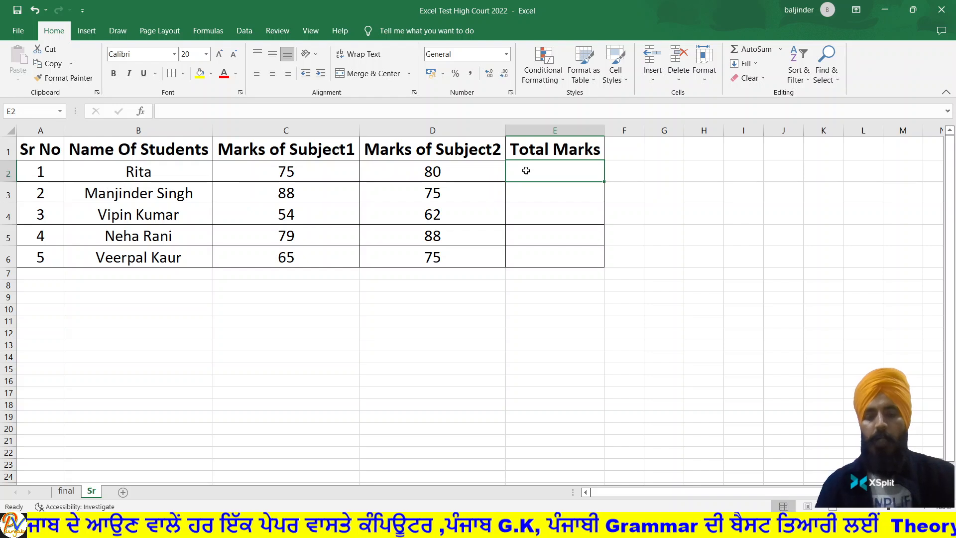
type("=")
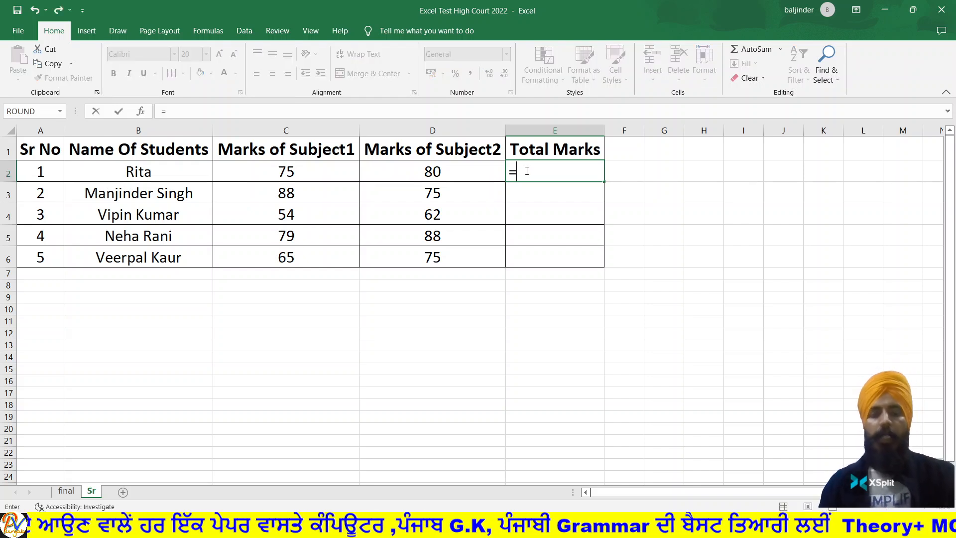
type("sum")
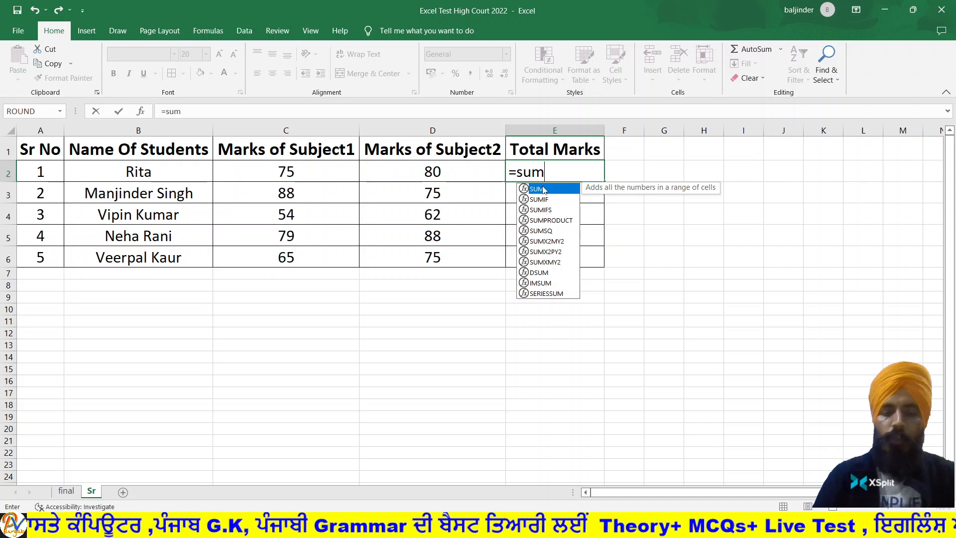
type("(")
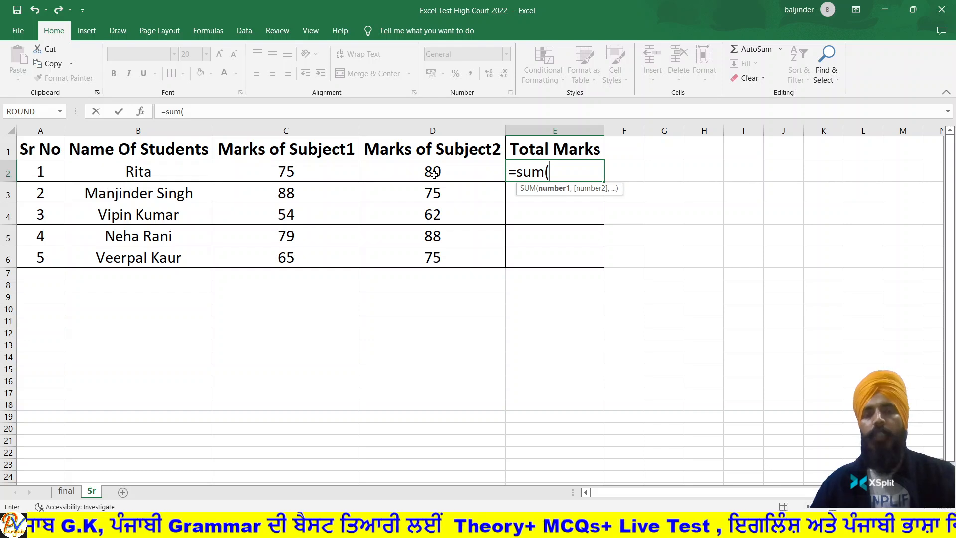
left_click(303, 169)
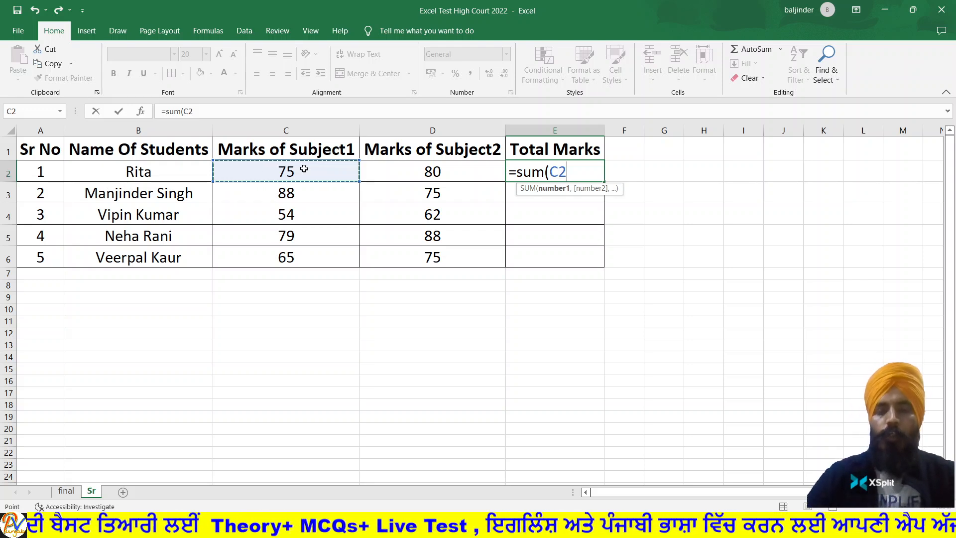
type("+")
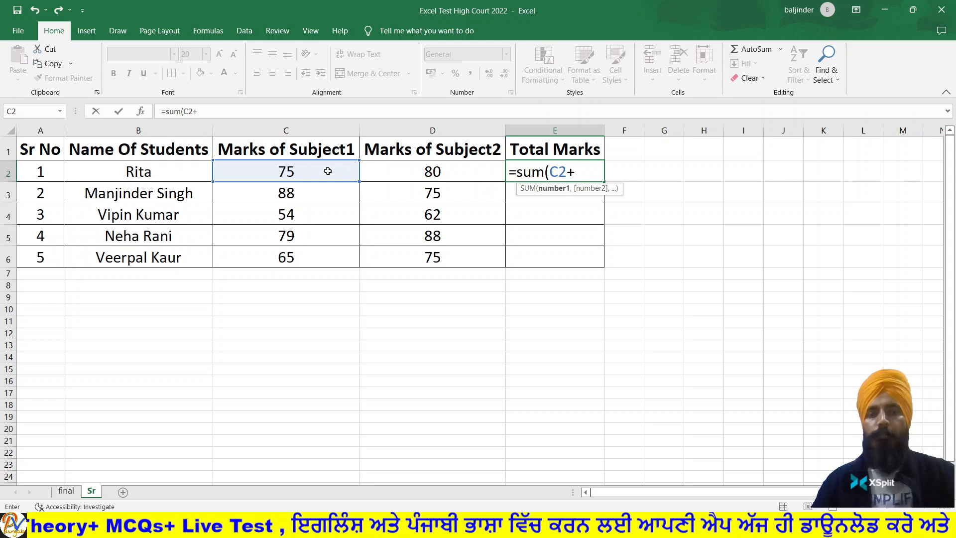
left_click(385, 171)
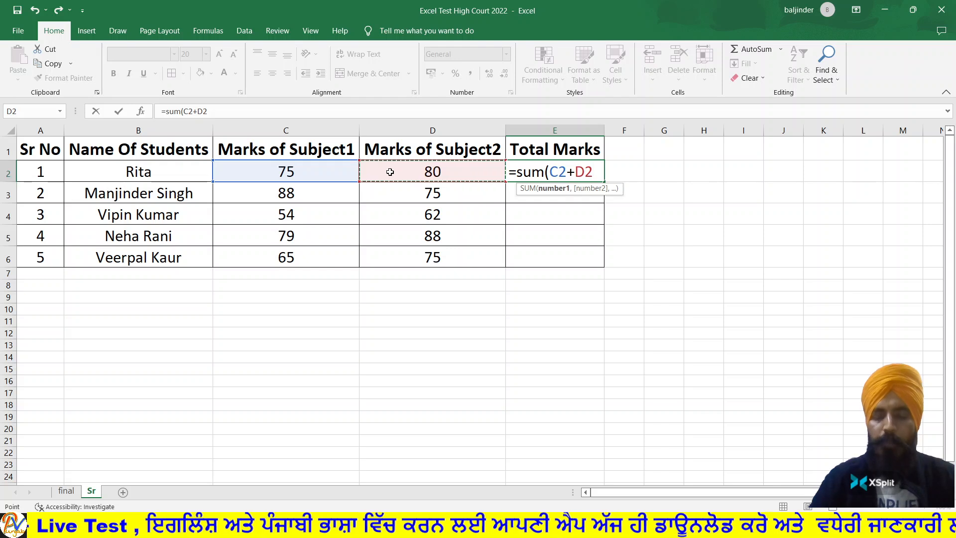
type(")")
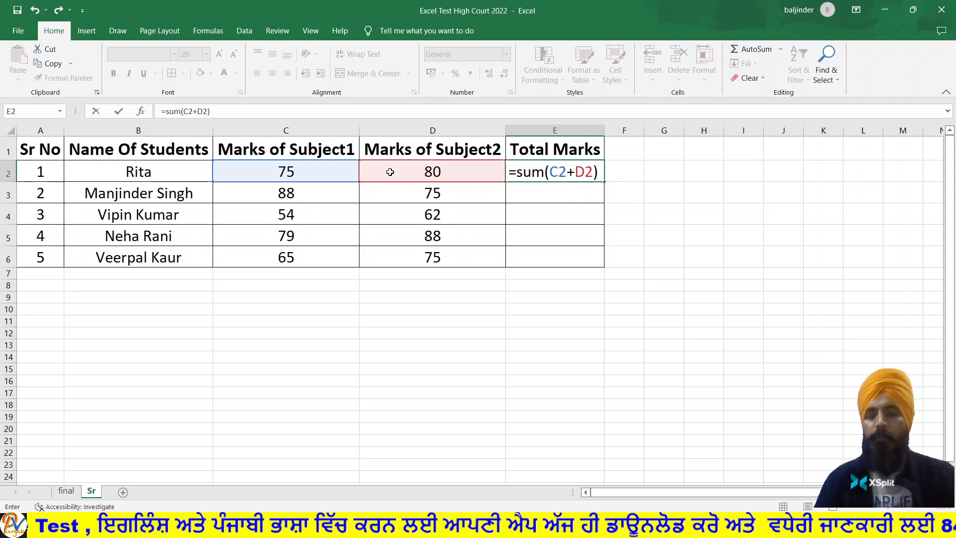
key("Return")
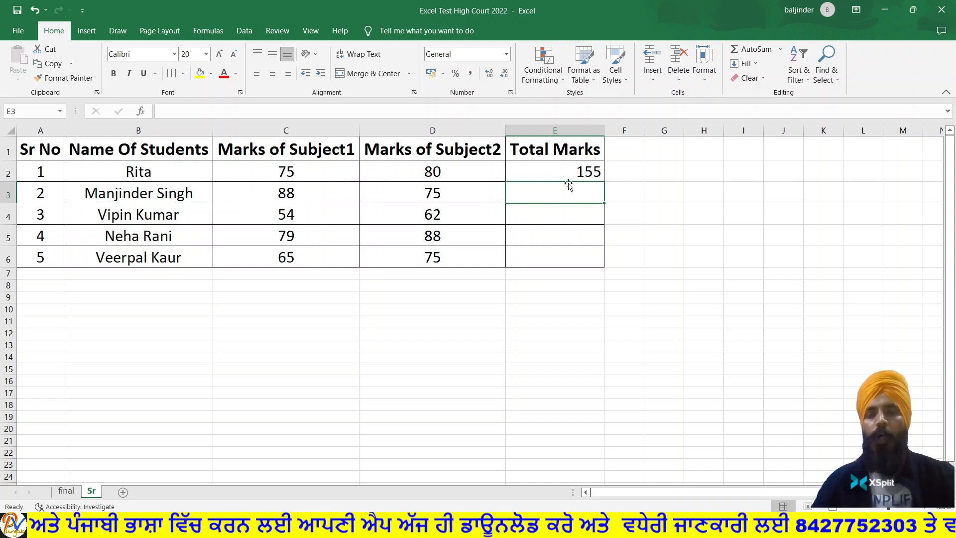
Fill the total marks formula from E2 down to E6 for the remaining students.
left_click(568, 171)
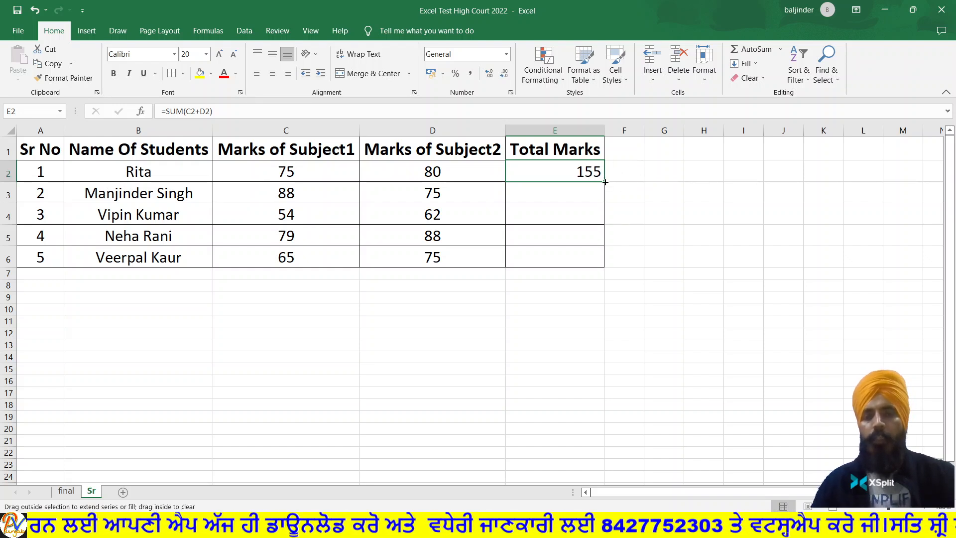
left_click_drag(604, 182, 607, 261)
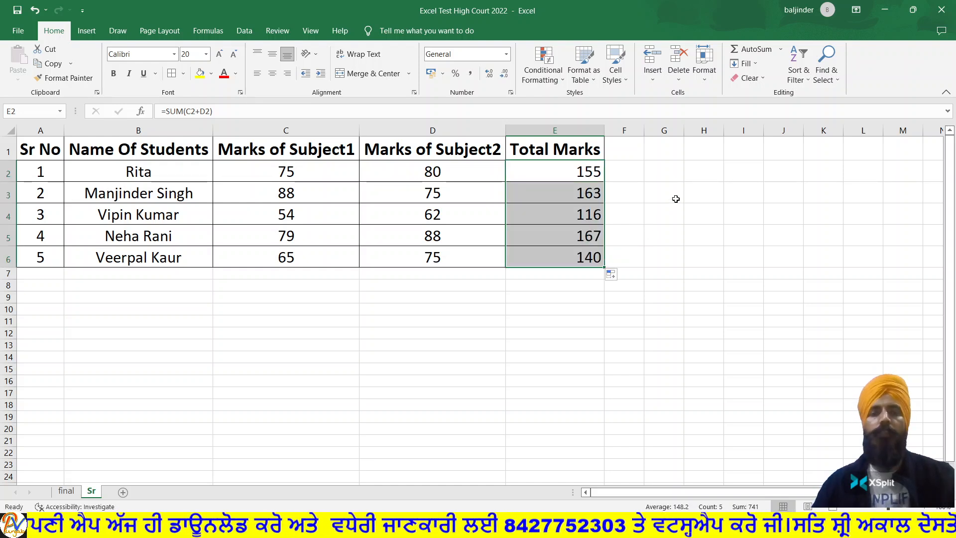
left_click(676, 198)
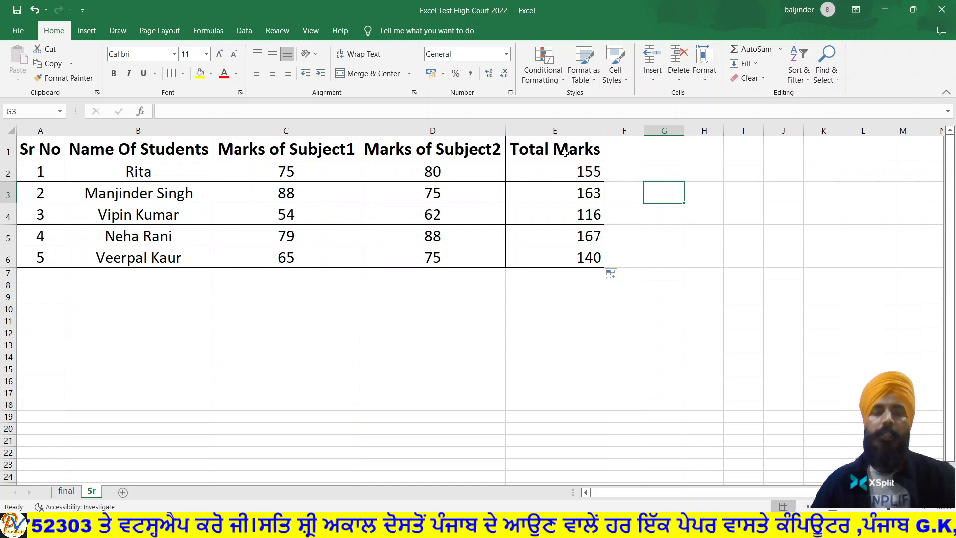
Center the Total Marks column entries in E1:E6 horizontally.
left_click_drag(565, 152, 570, 255)
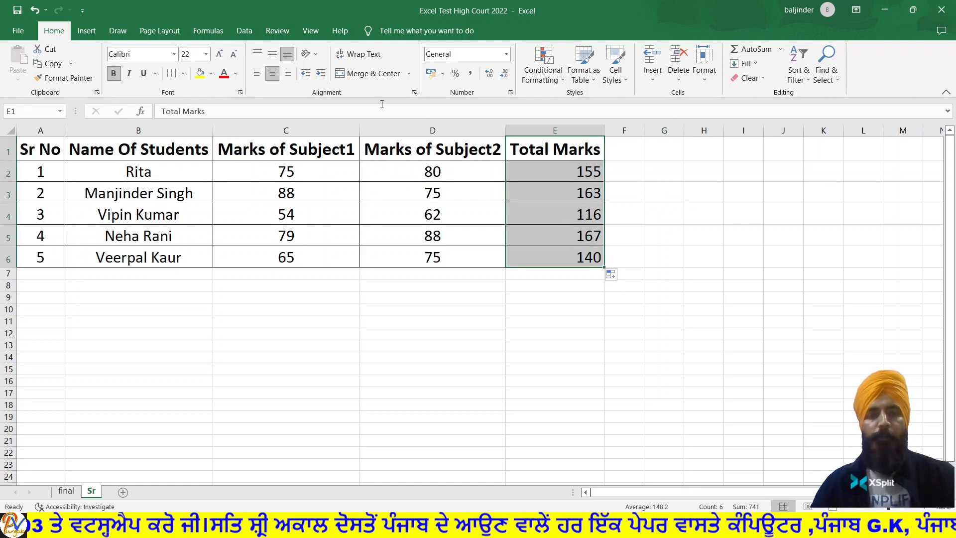
left_click(273, 74)
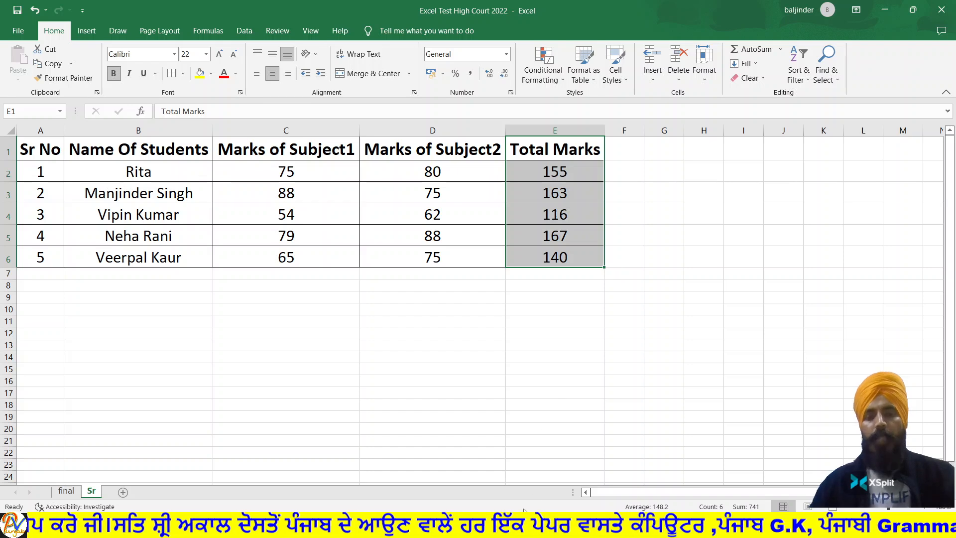
Check the remaining Test-1 tasks in PowerPoint, return to Excel and review the summary rows on the final sheet.
key("alt+Tab")
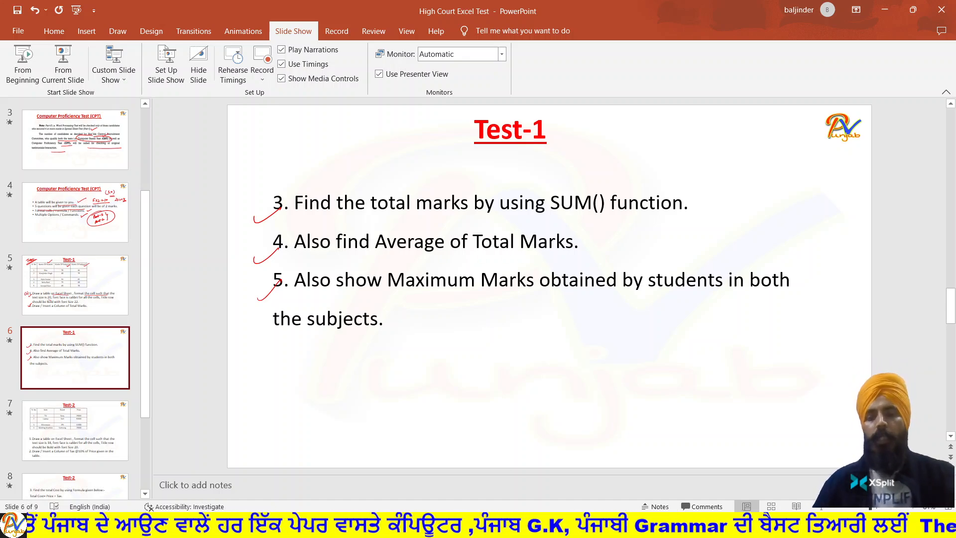
key("alt+Tab")
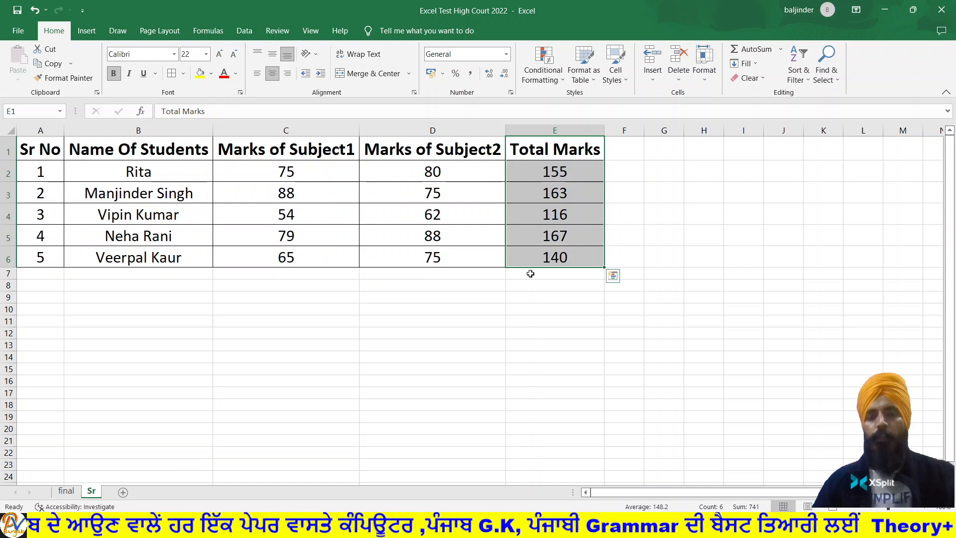
left_click(530, 273)
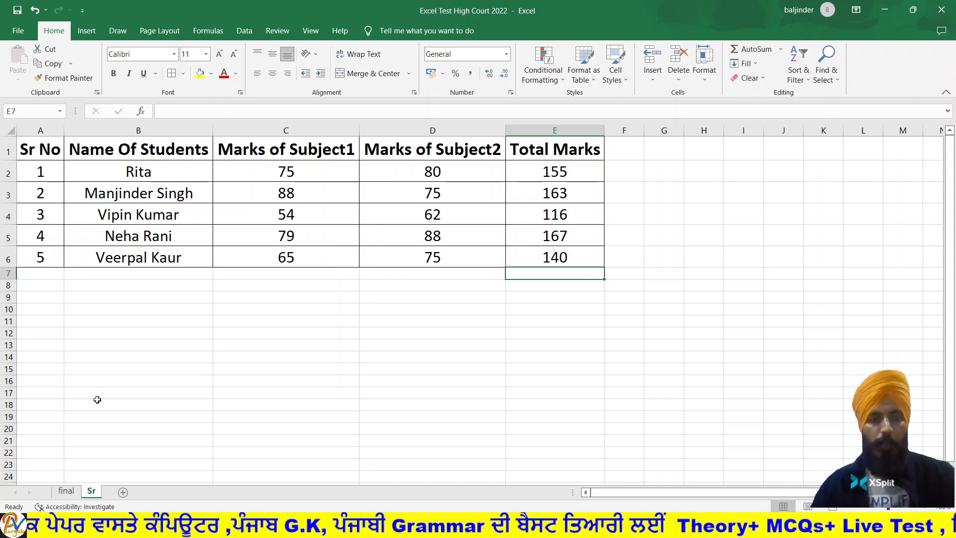
left_click(66, 491)
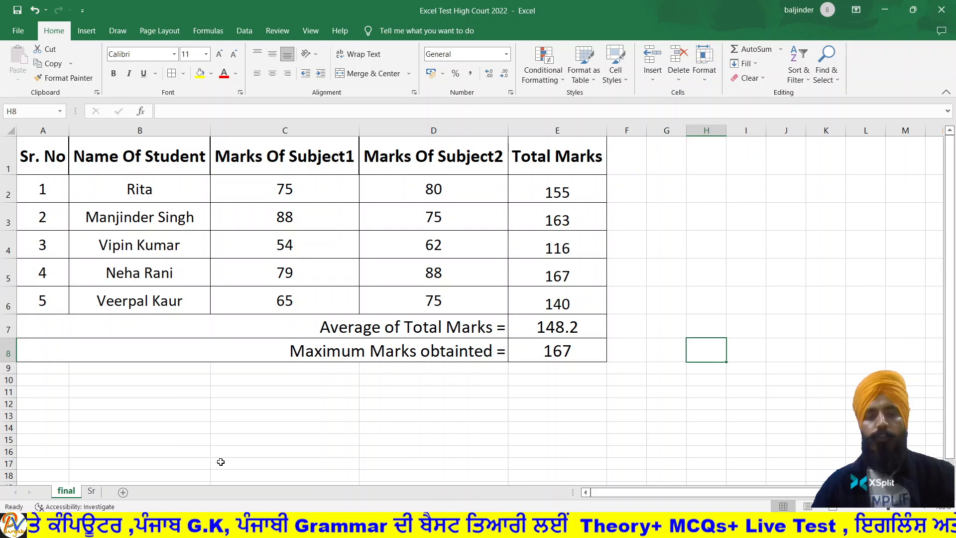
left_click(93, 491)
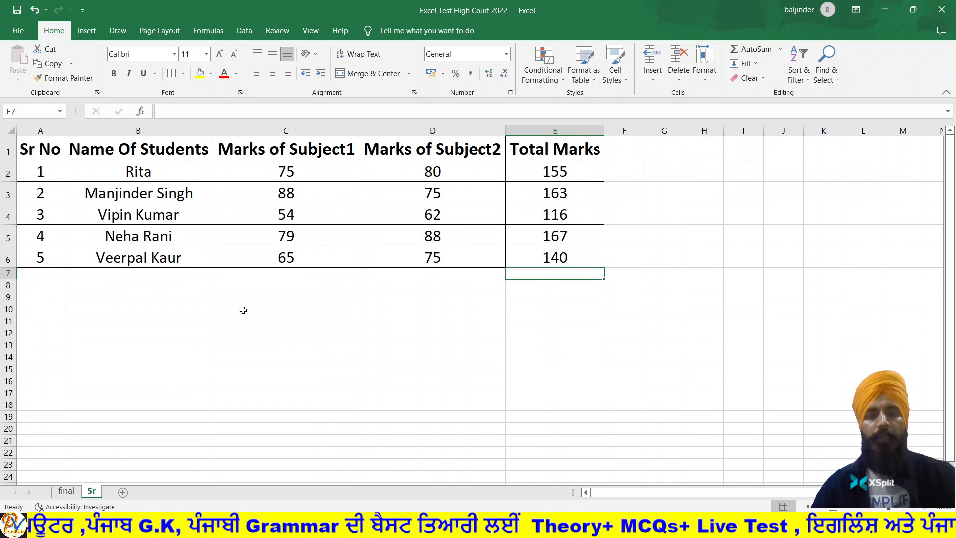
Enter the label "Average of Total Marks=" in B7, below the student names.
left_click(185, 277)
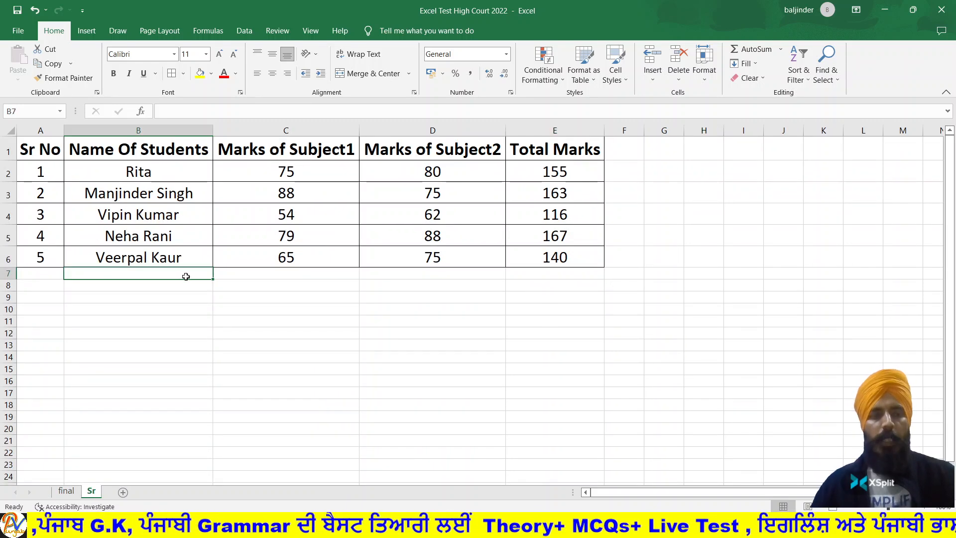
type("Ave")
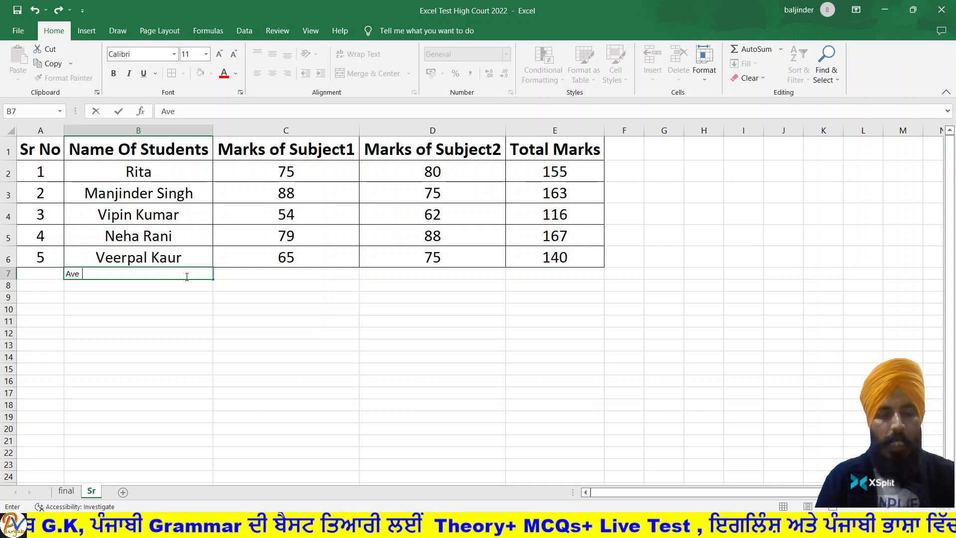
type("rage of ")
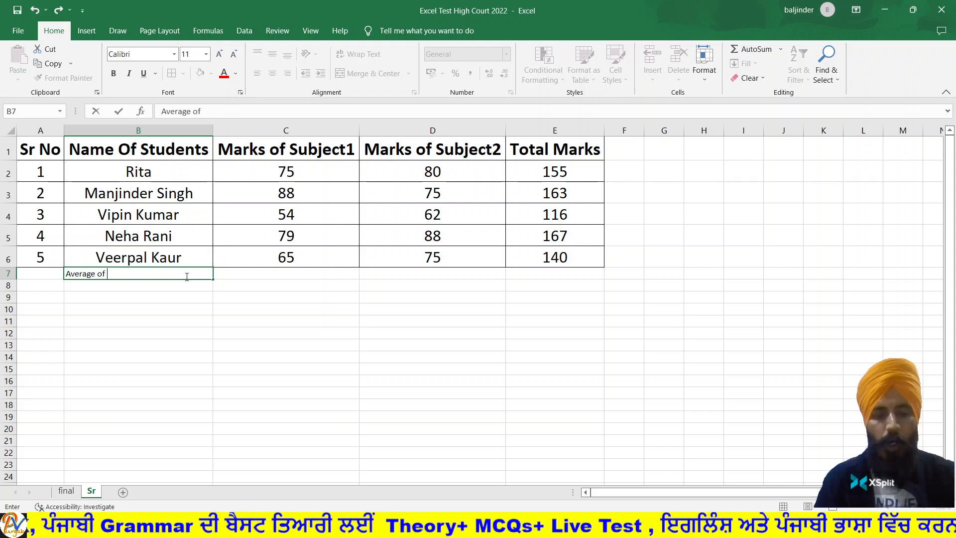
type("Total ")
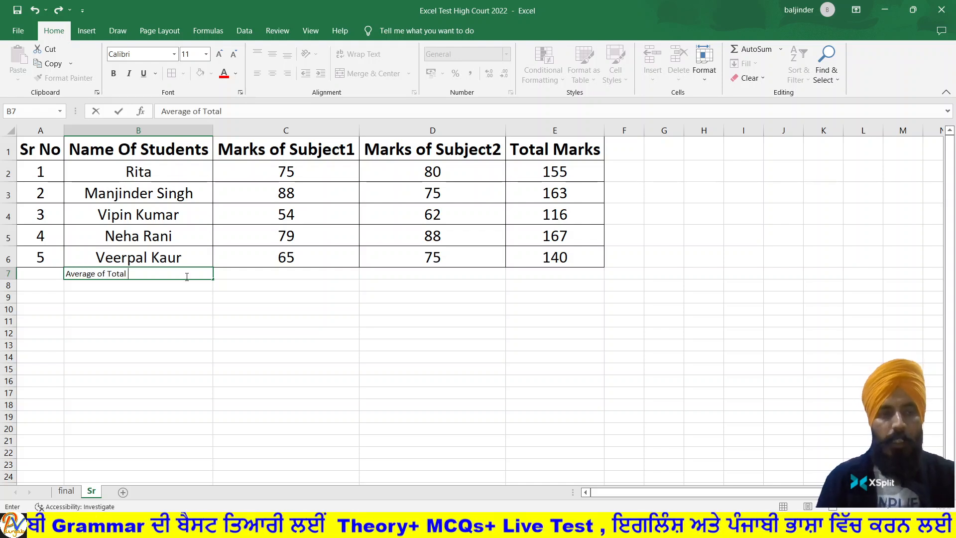
type("Marks")
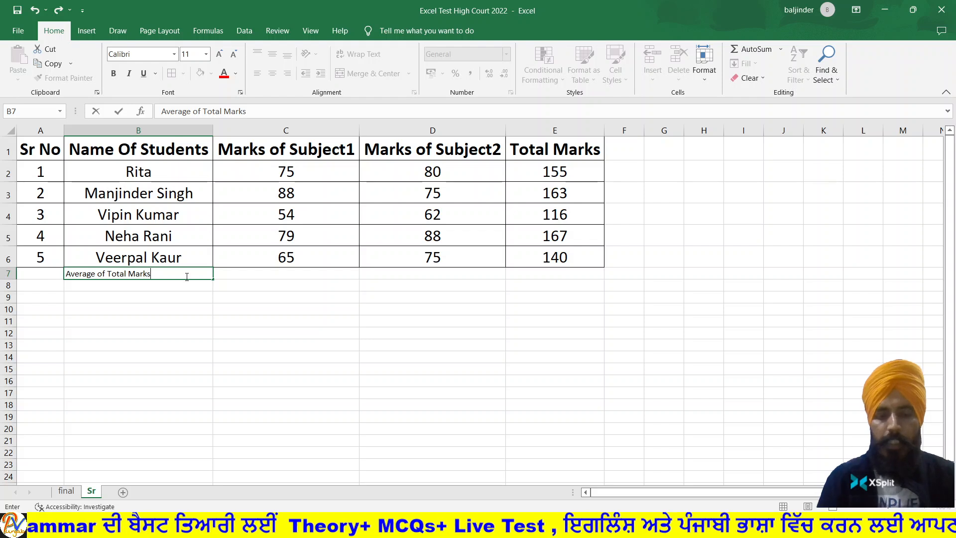
type("=")
left_click(217, 284)
Merge A7:D7 into one cell and right-align the average label in it.
left_click(63, 279)
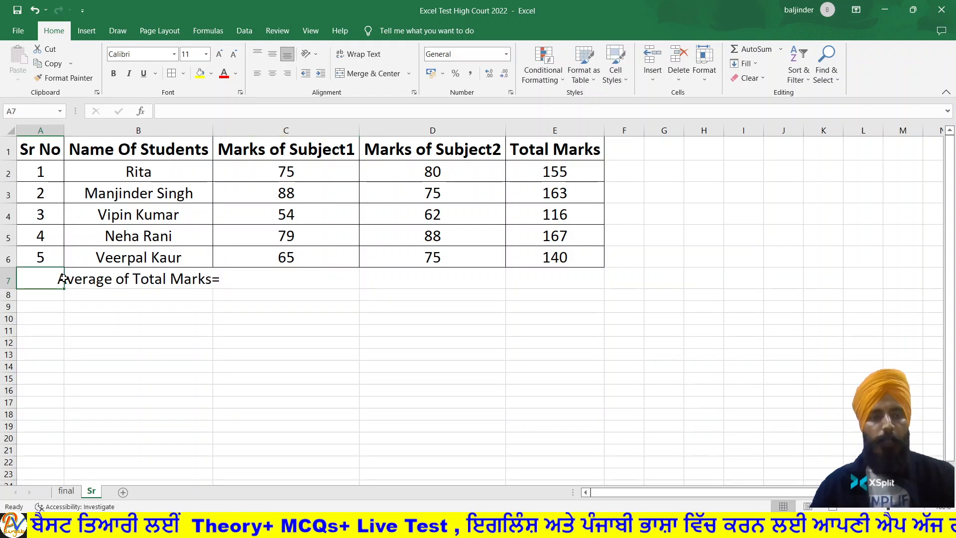
left_click_drag(62, 279, 411, 290)
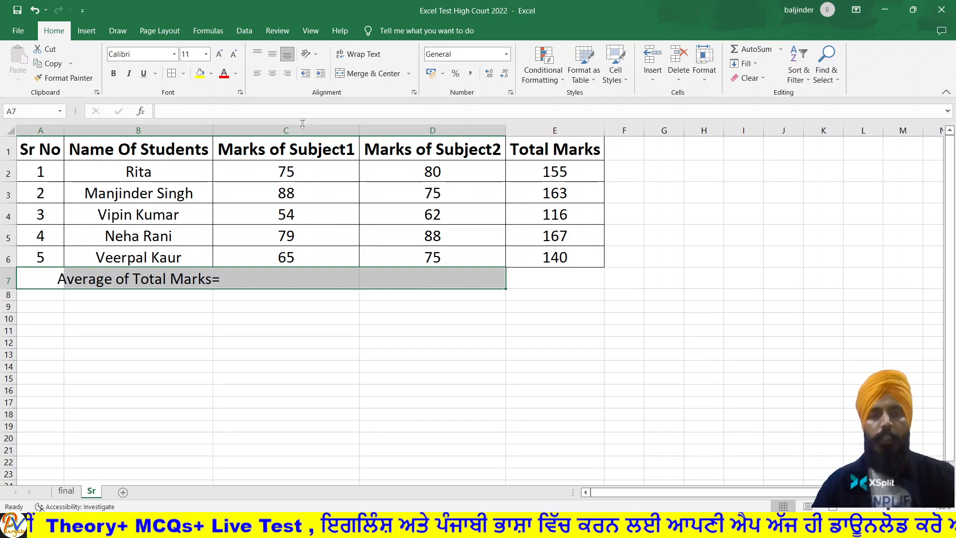
left_click(358, 74)
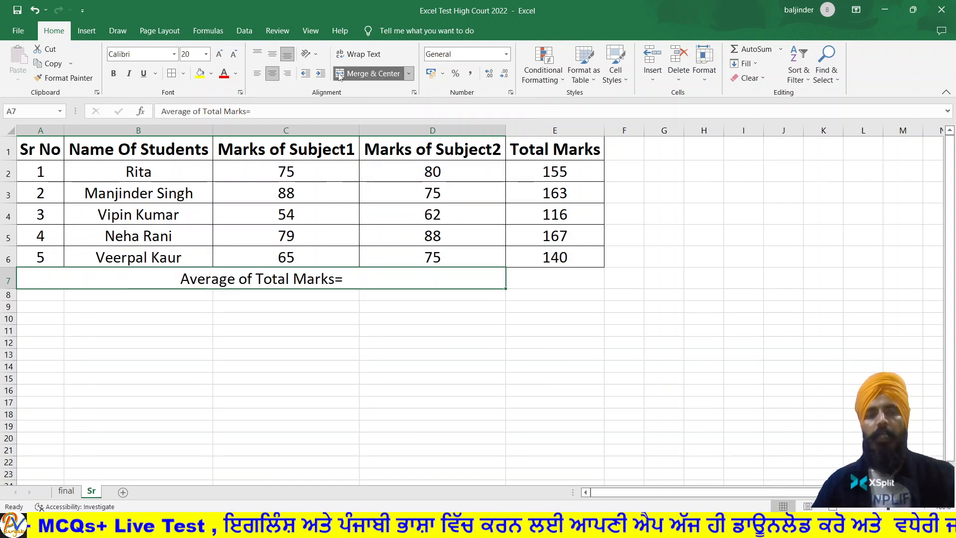
left_click(287, 74)
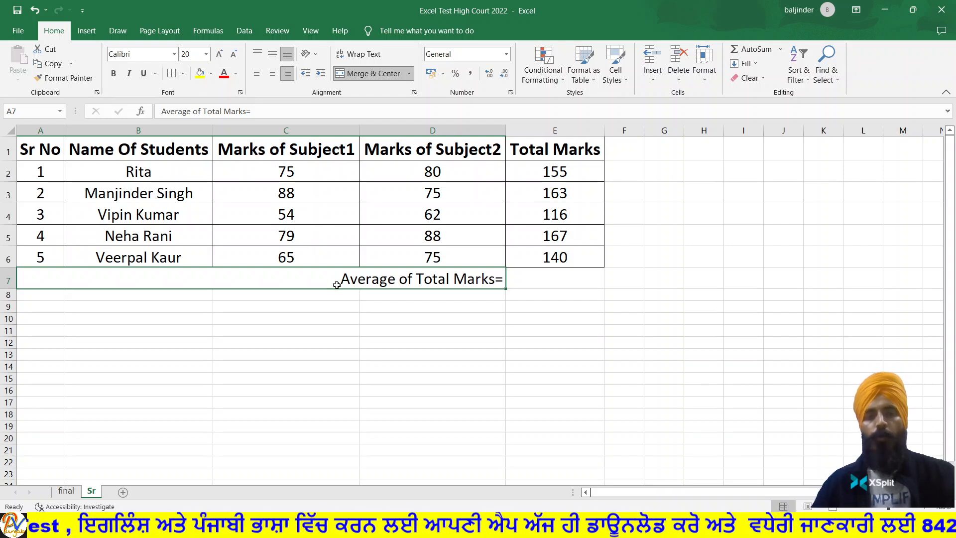
left_click(346, 308)
Add borders to the average row across A7:E7.
left_click_drag(327, 279, 512, 277)
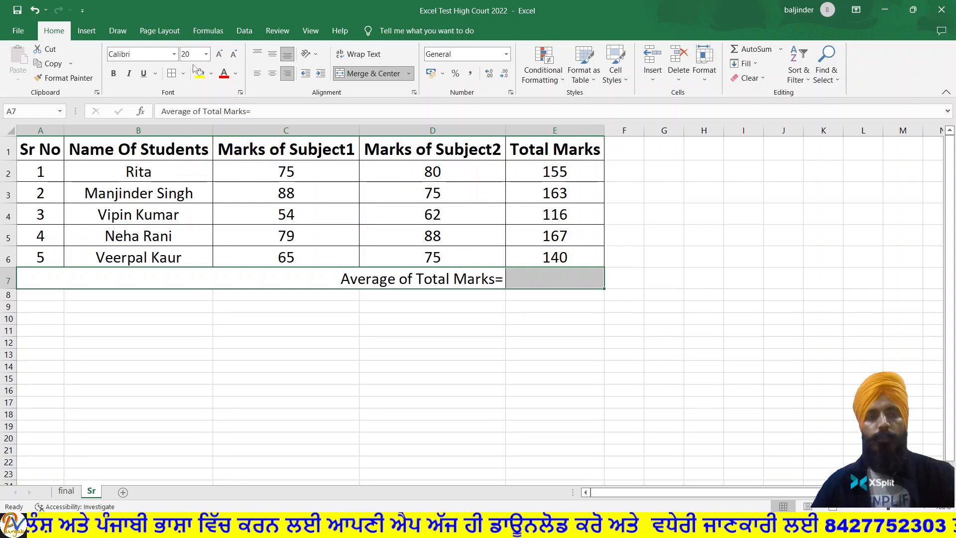
left_click(177, 73)
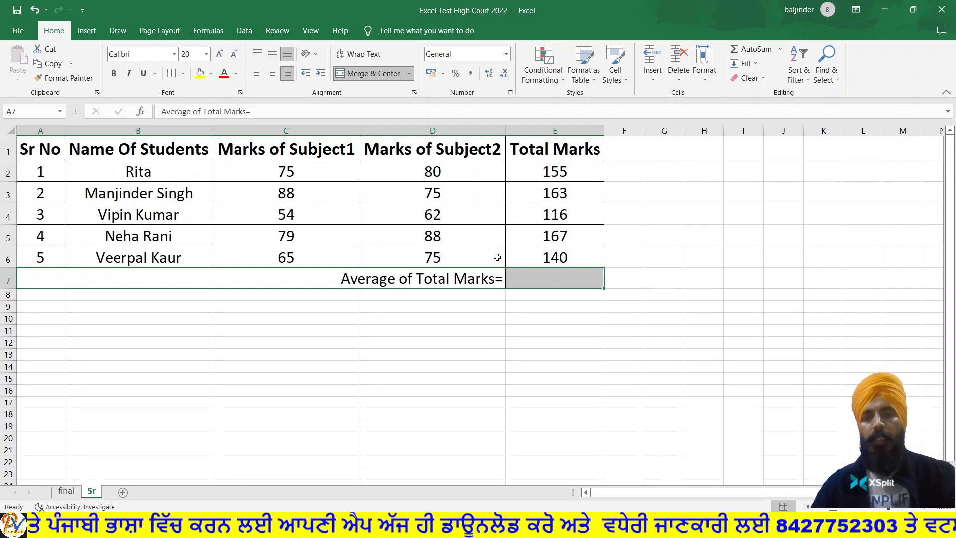
left_click(670, 354)
Set the font size of the average result cell E7 to 20.
left_click(564, 281)
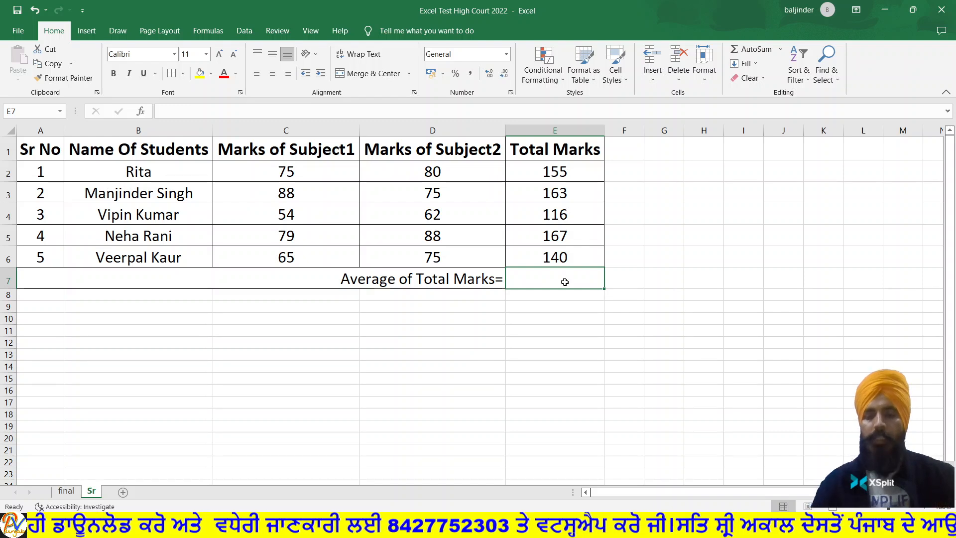
type("=")
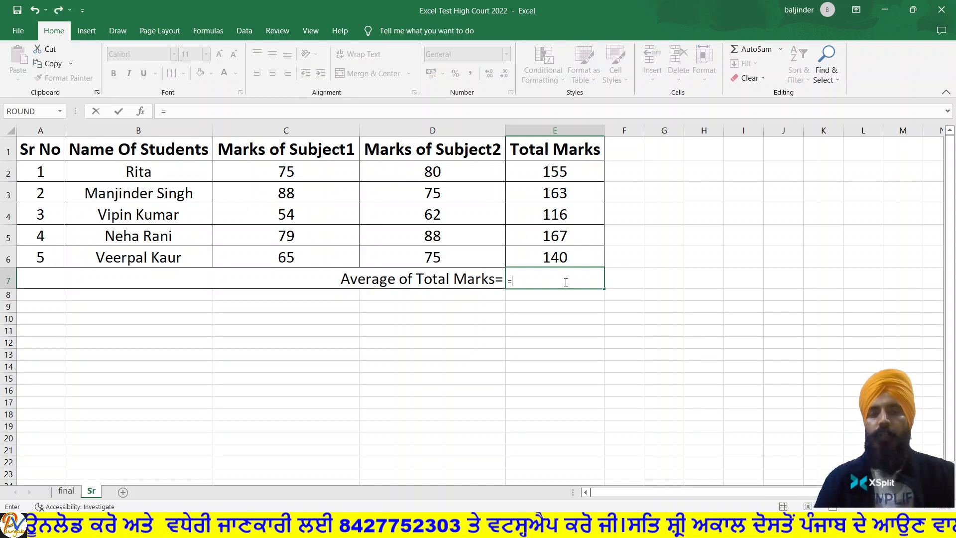
key("Escape")
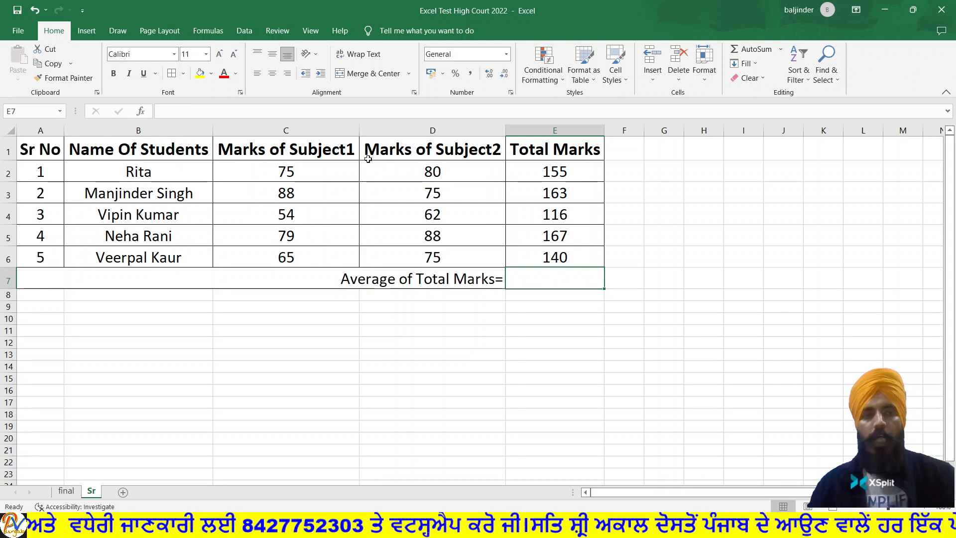
left_click(206, 55)
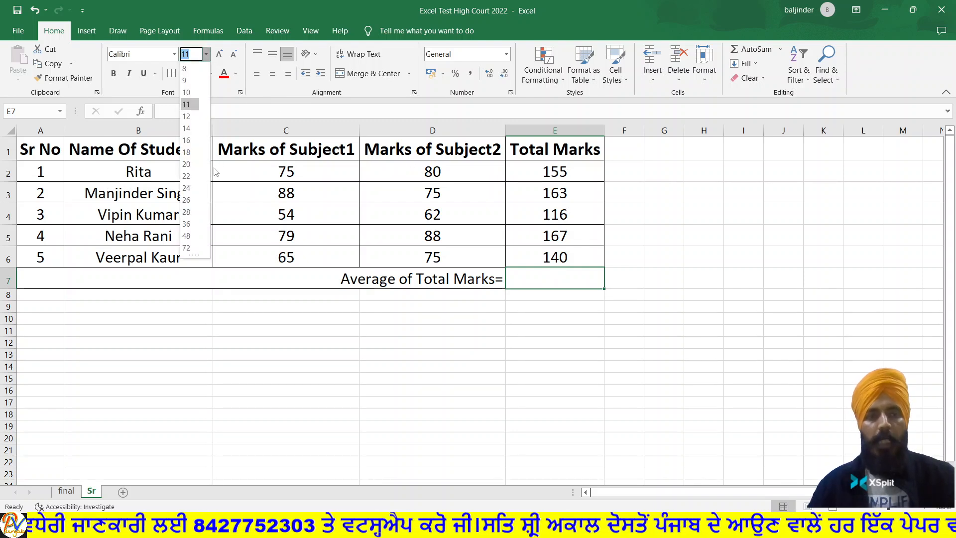
left_click(189, 168)
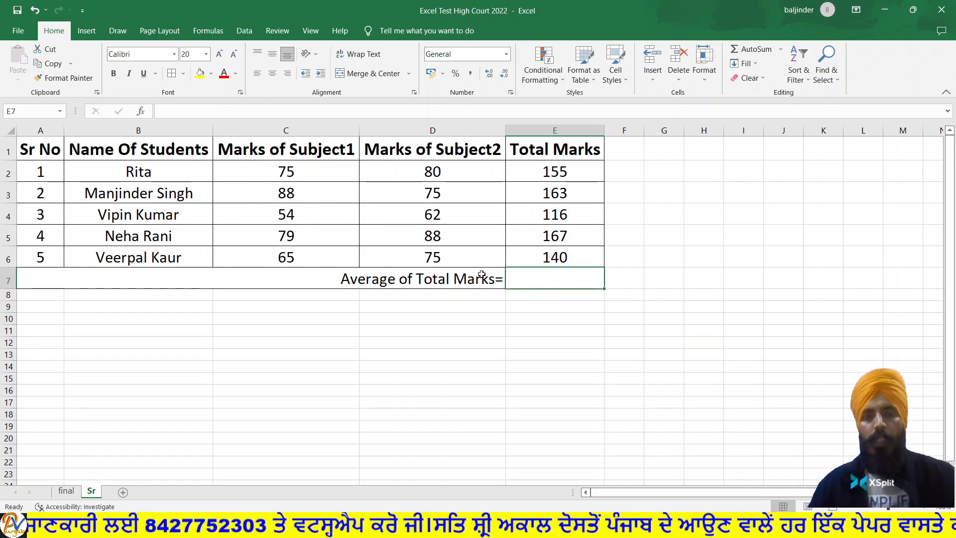
Calculate the average of the total marks in E7 with the formula =AVERAGE(E2:E6).
type("=")
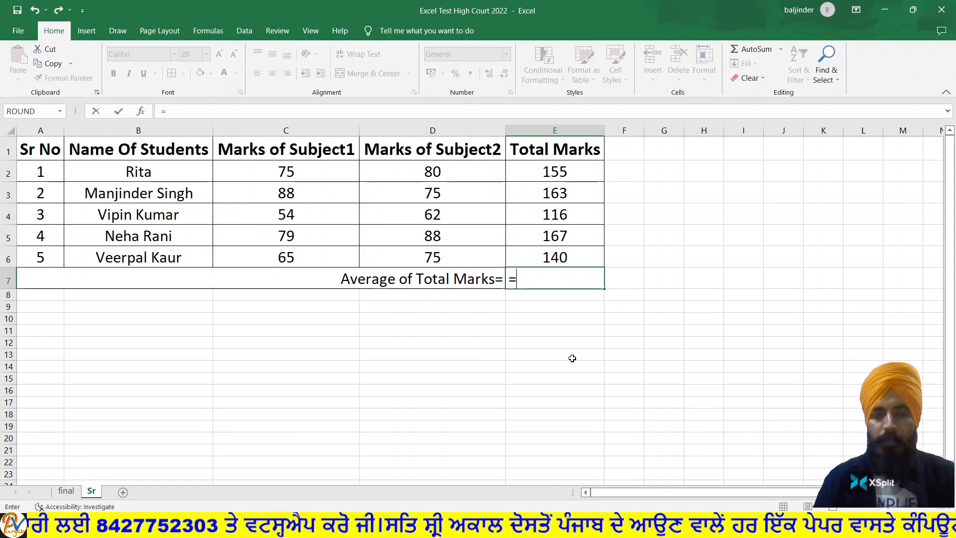
type("A")
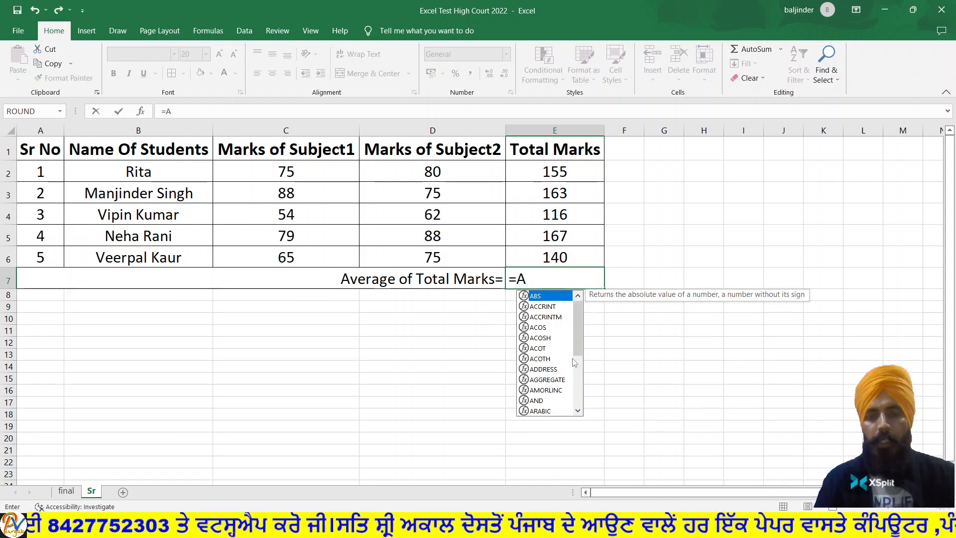
type("v")
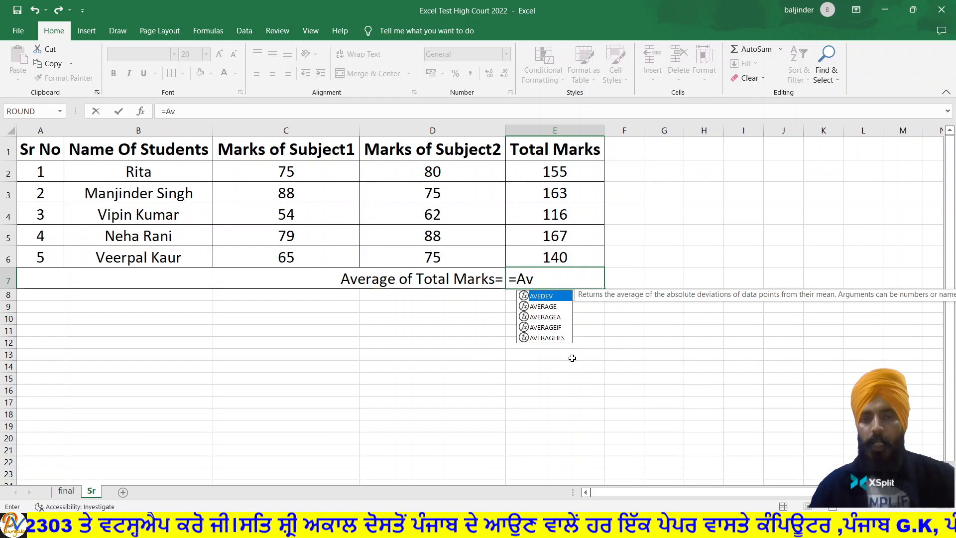
double_click(547, 307)
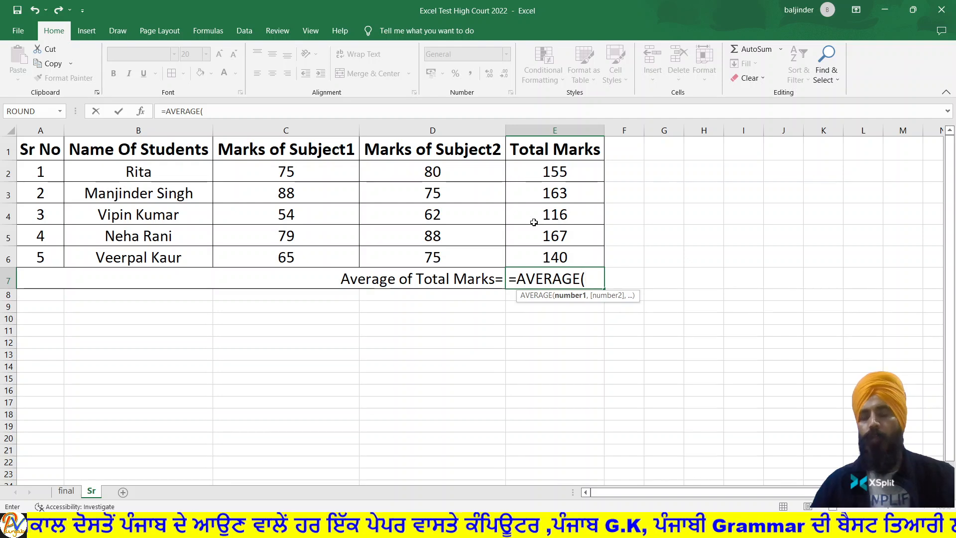
left_click_drag(529, 173, 529, 249)
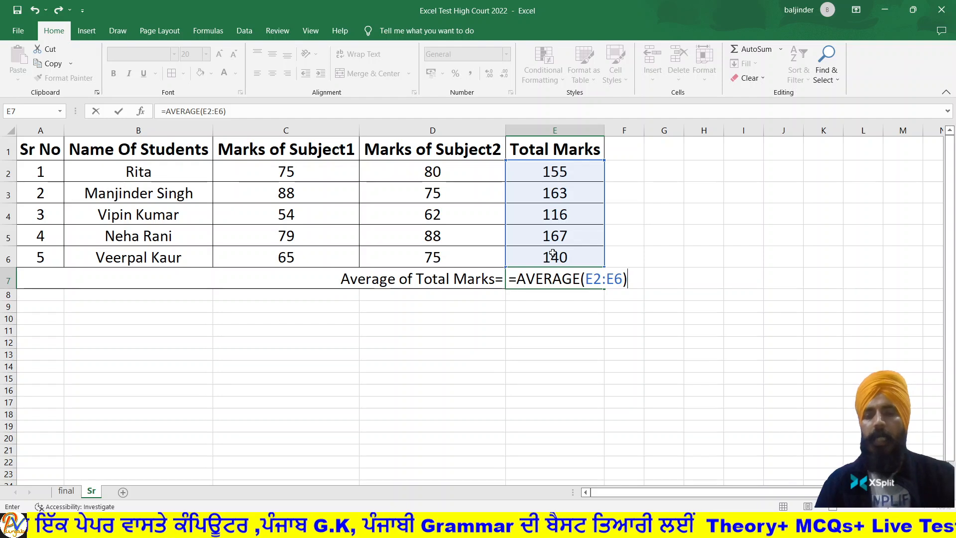
key("Return")
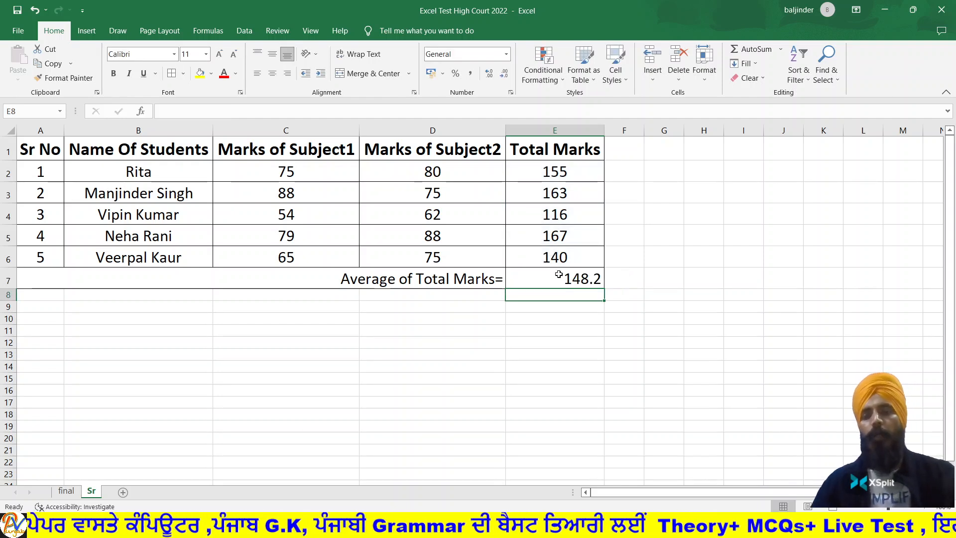
Clear the average result in E7 and re-enter it with the formula =AVERAGE(E2:E6).
left_click(559, 274)
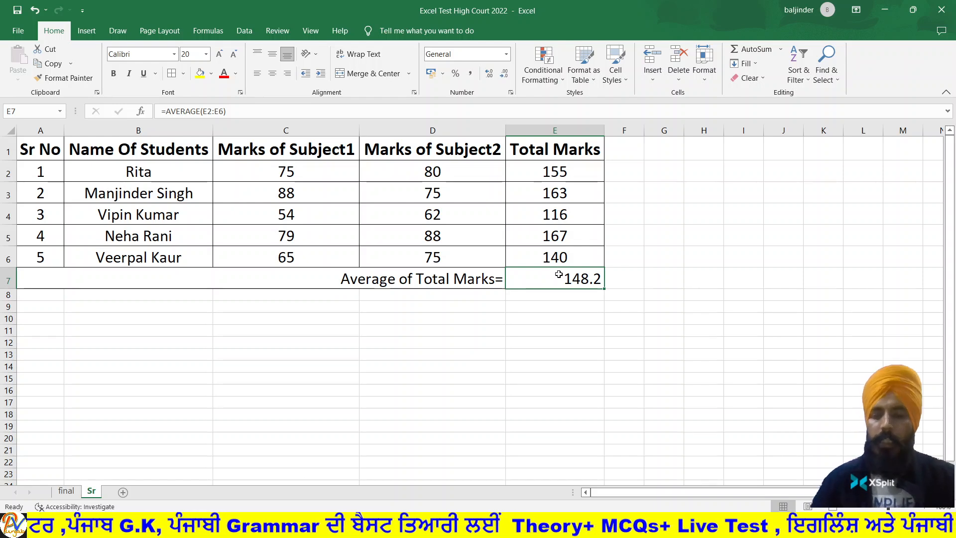
key("Delete")
type("=")
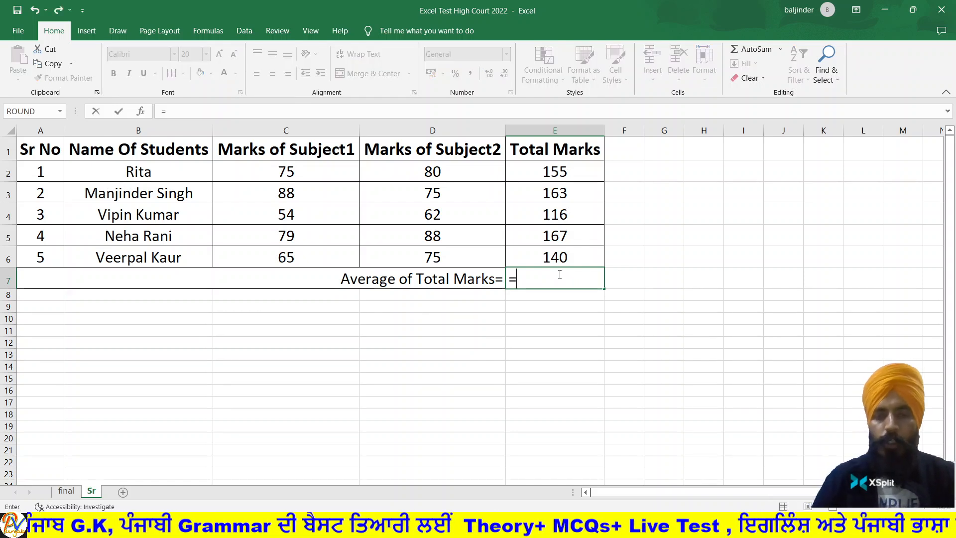
type("av")
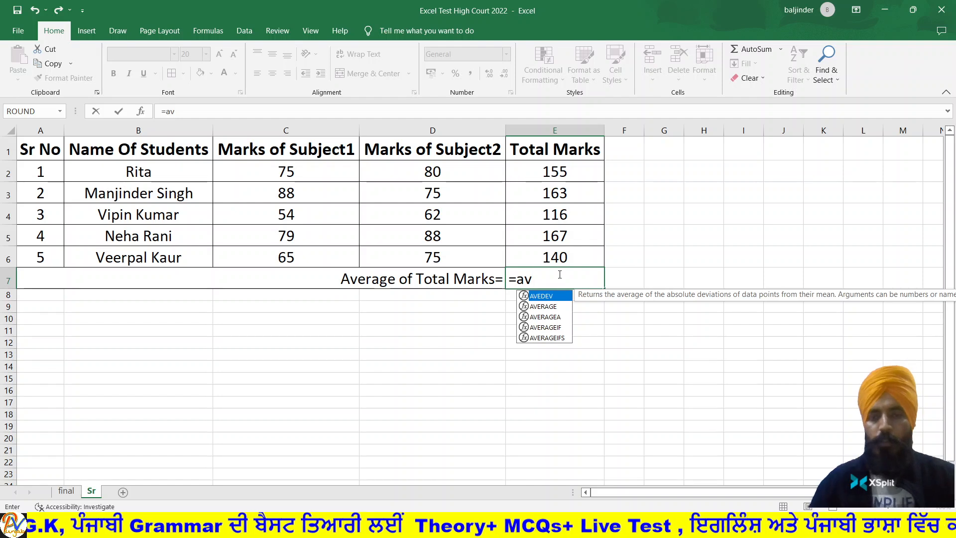
double_click(559, 305)
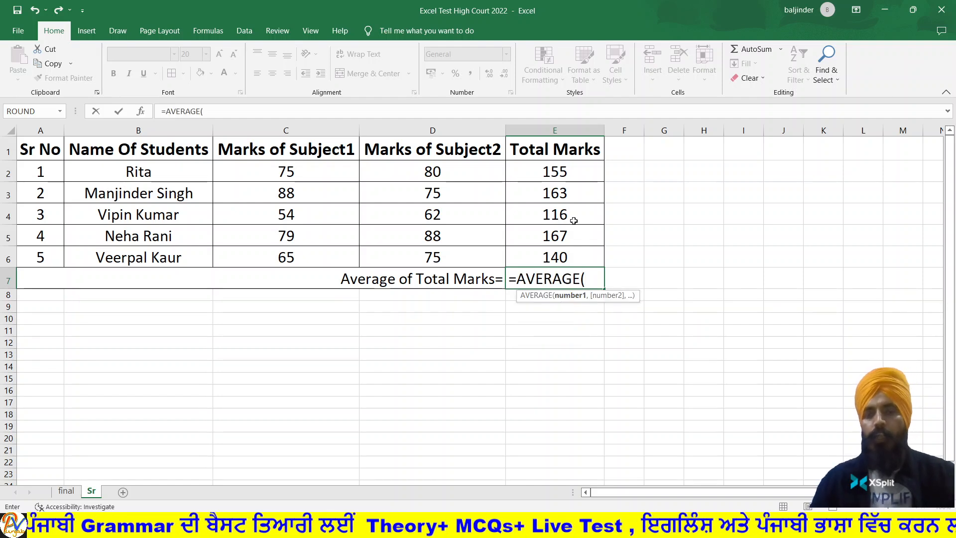
left_click(573, 167)
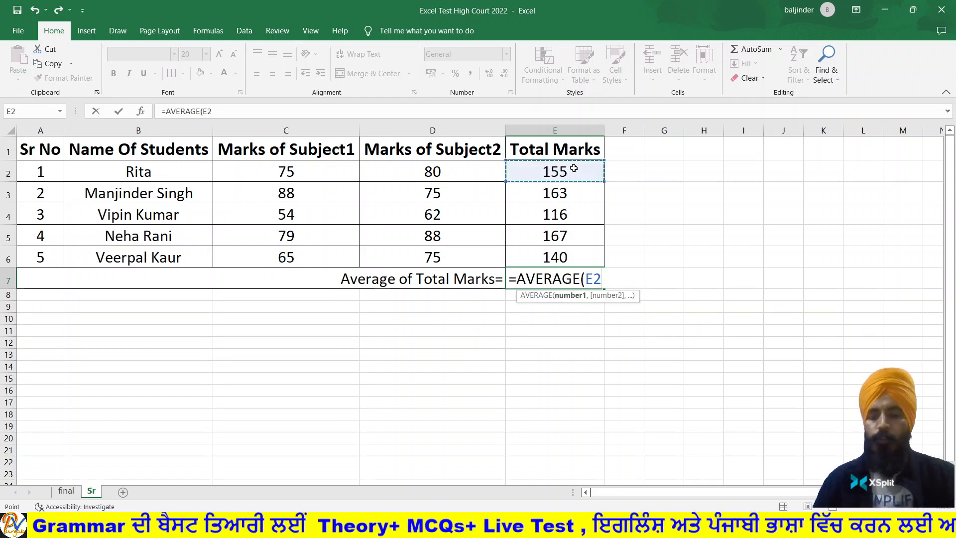
key("F8")
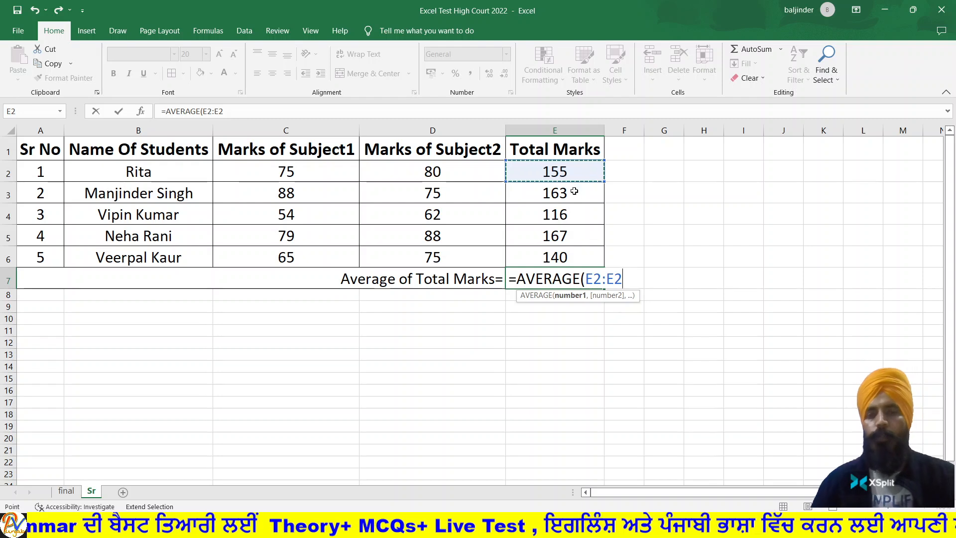
left_click(583, 255)
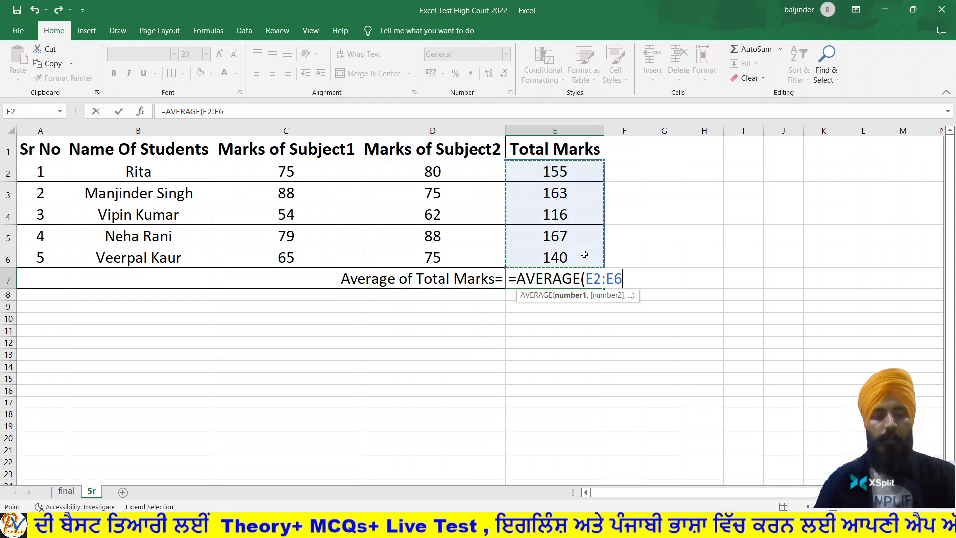
type(")")
key("Return")
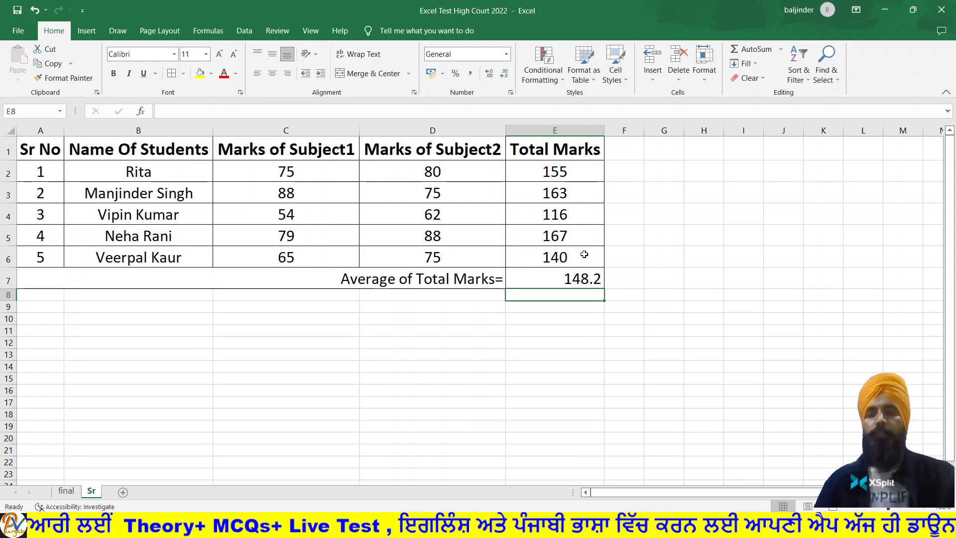
Center-align the average result in E7 and save the workbook.
left_click(542, 280)
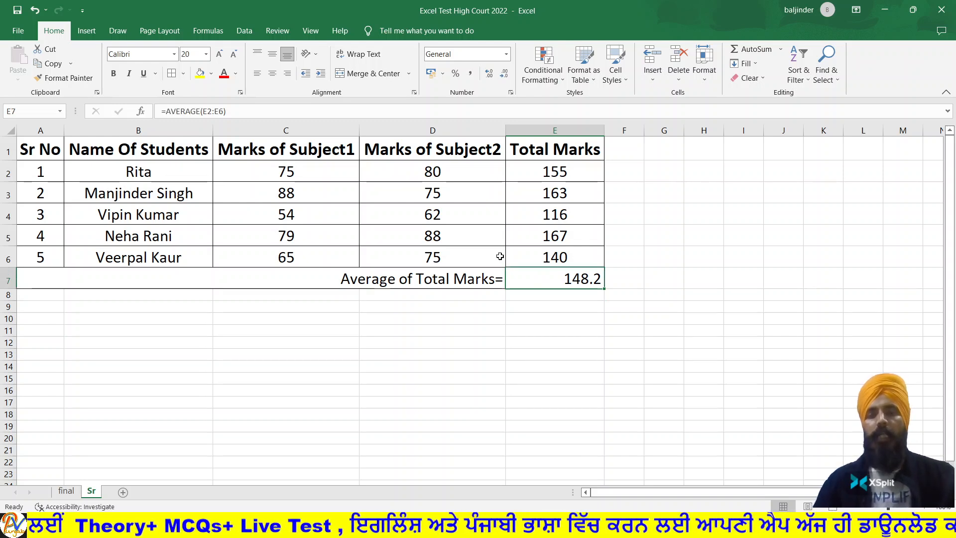
left_click(272, 73)
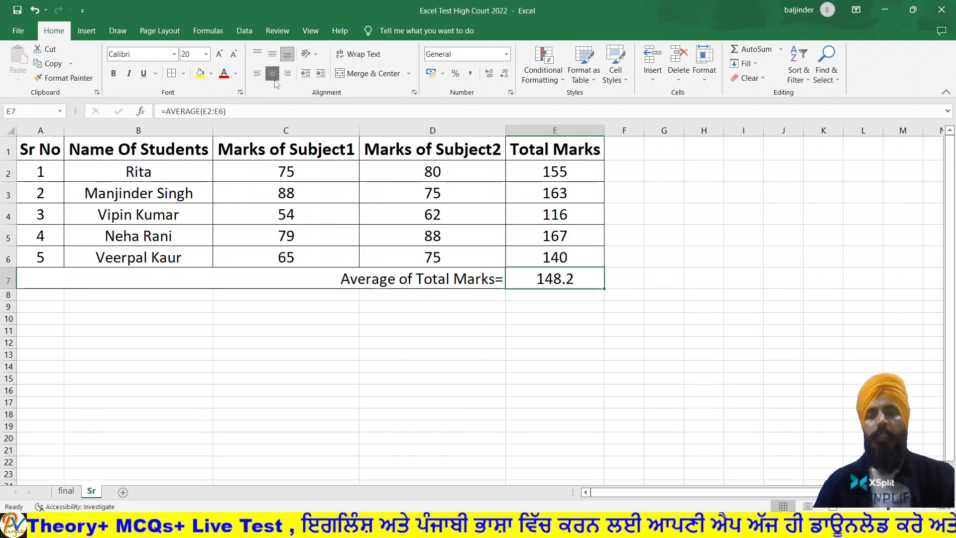
left_click(13, 9)
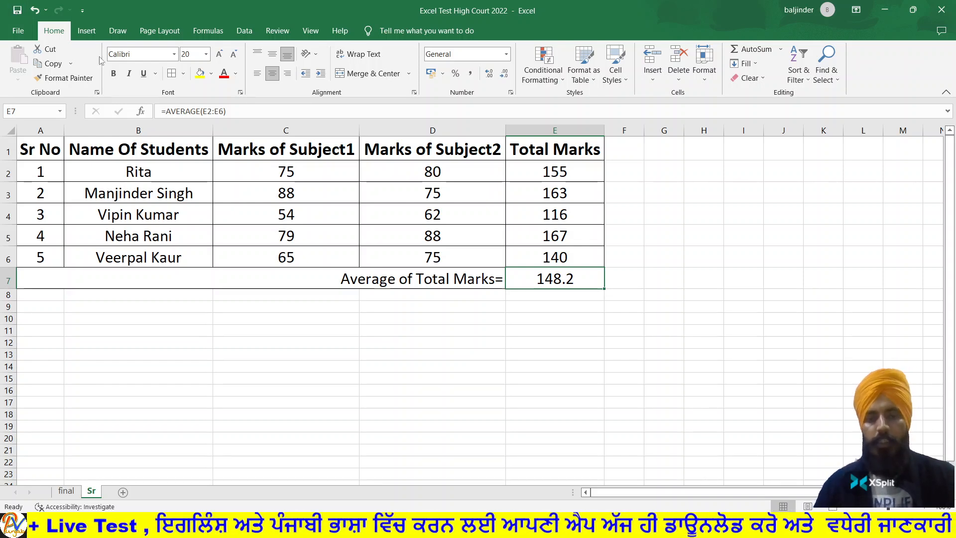
Check the maximum marks task in PowerPoint, and back in Excel enter "Maximum Marks Obtained by Student in both the subjects=" in B8.
key("alt+Tab")
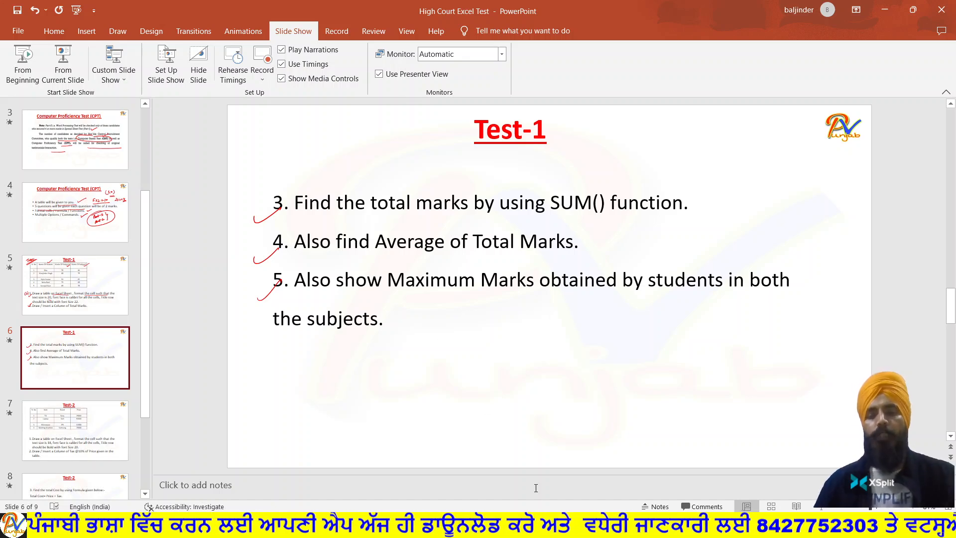
key("alt+Tab")
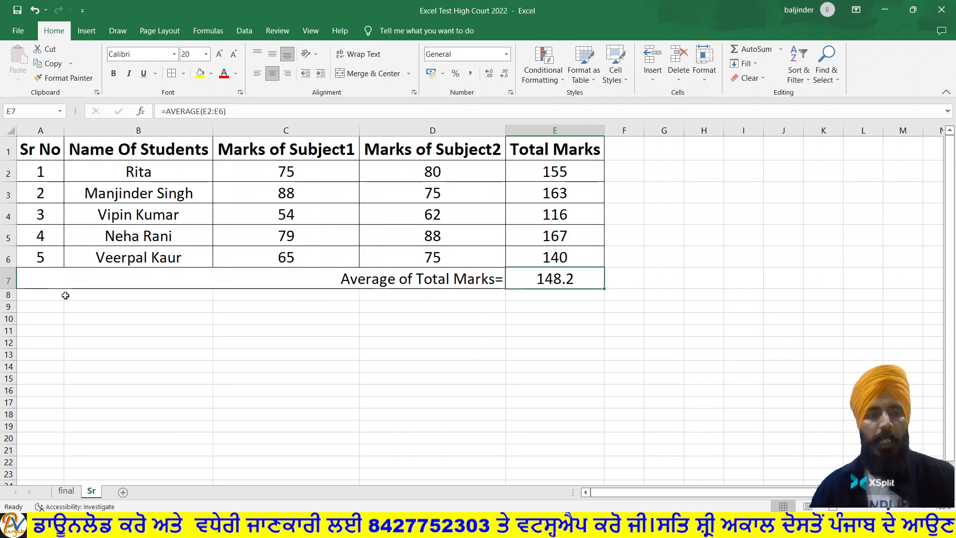
left_click(71, 293)
type("Ma")
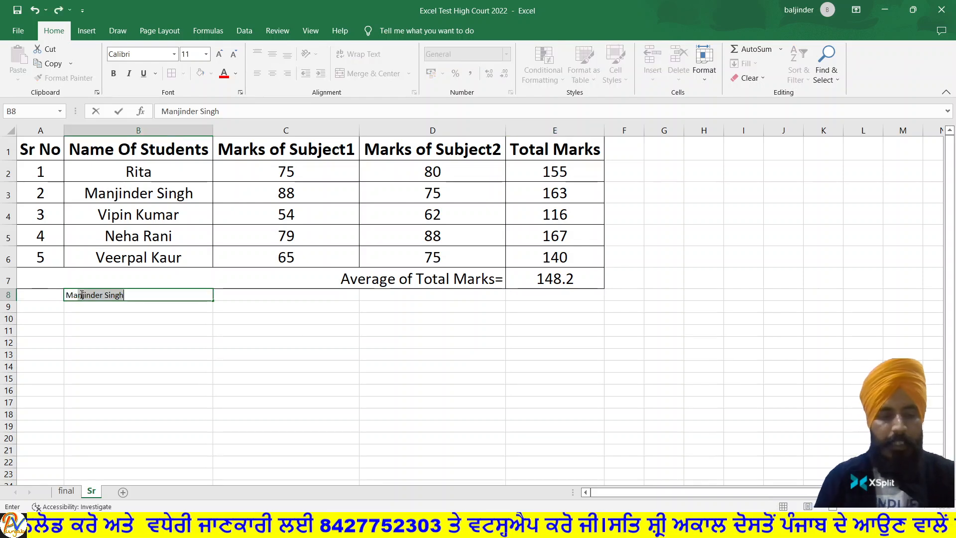
type("ximum Marks")
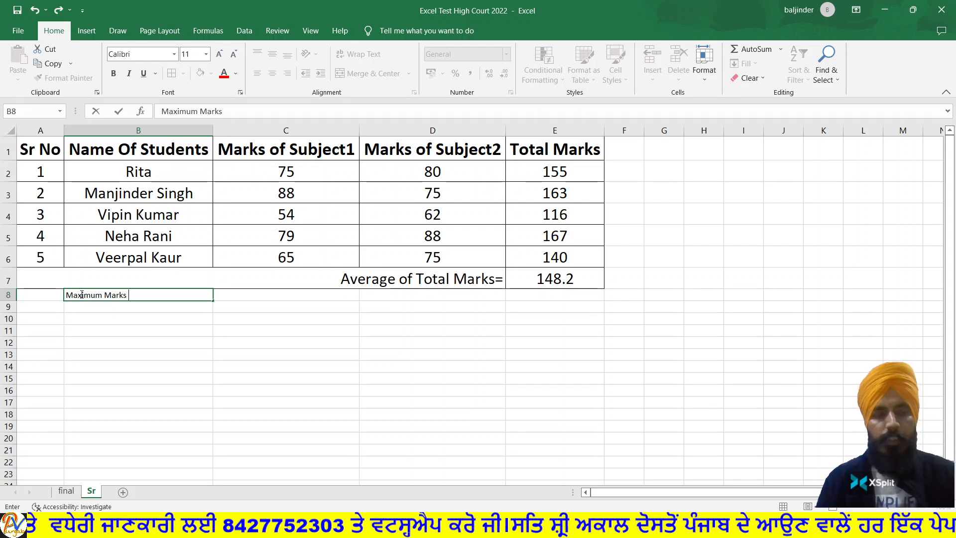
type(" Obta")
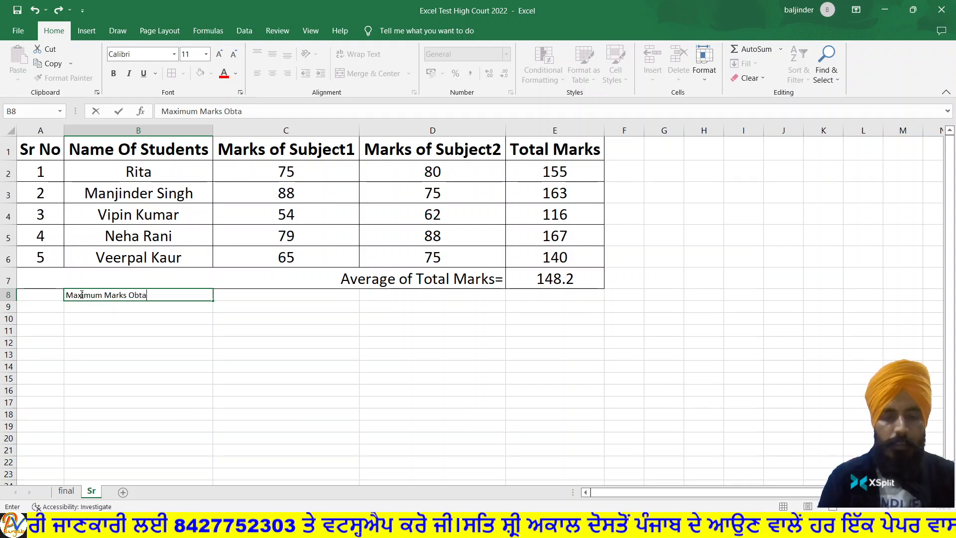
type("ined b")
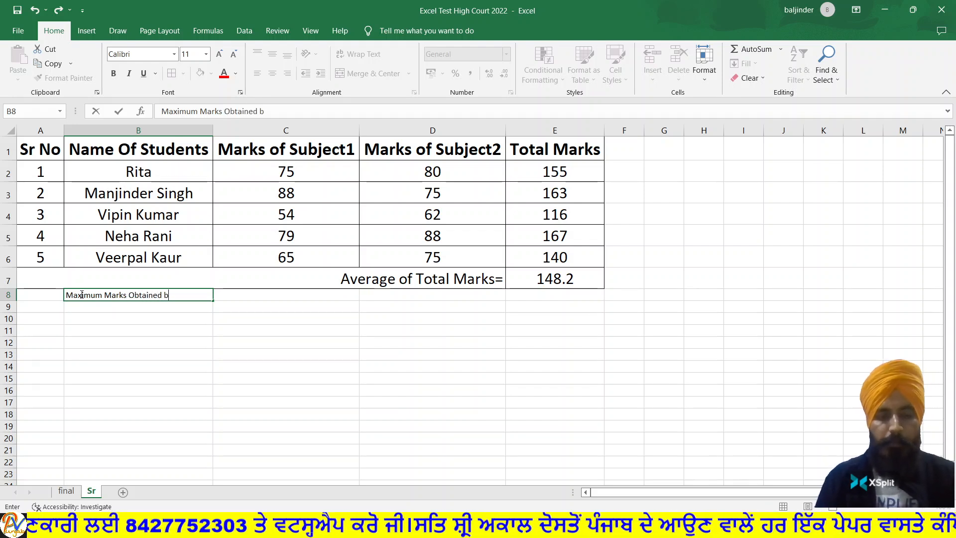
type("y Student")
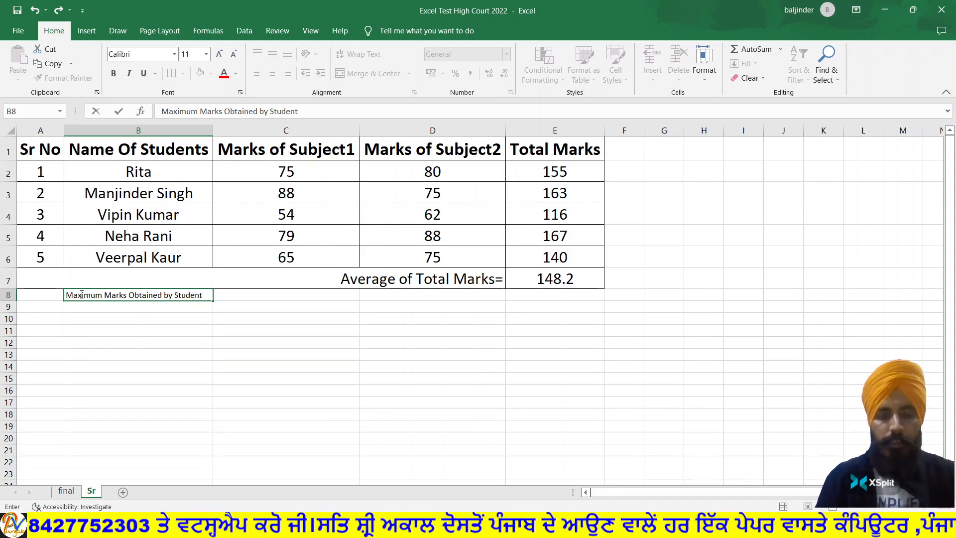
type("in both ")
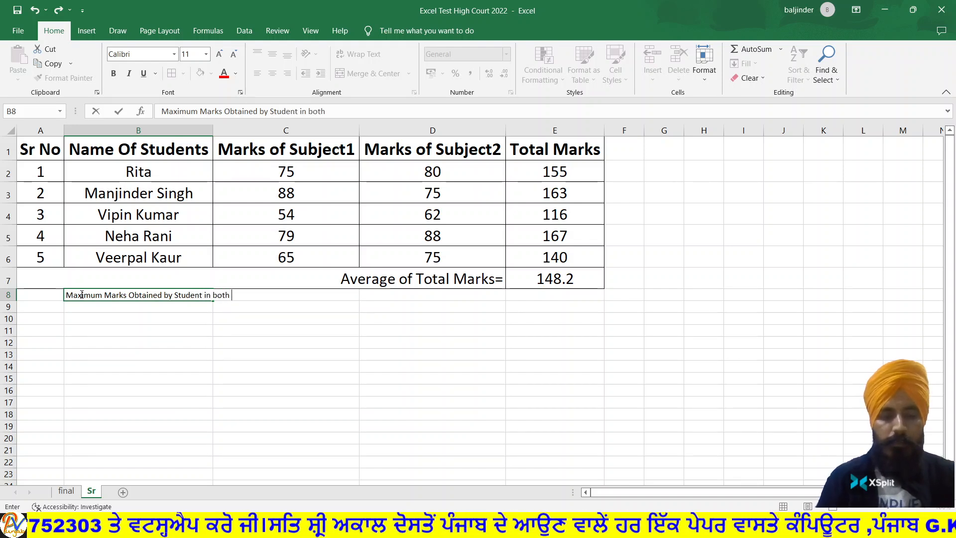
type("the subj")
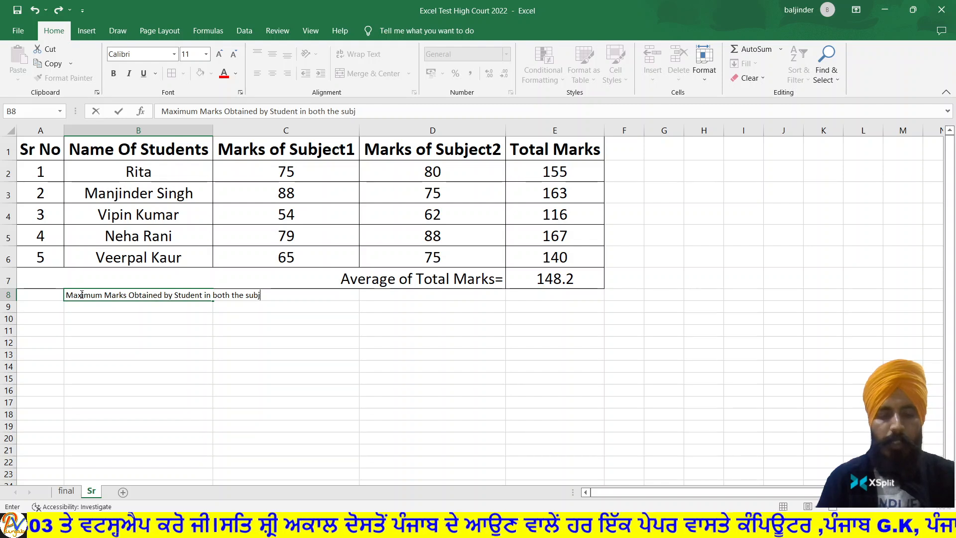
type("etc")
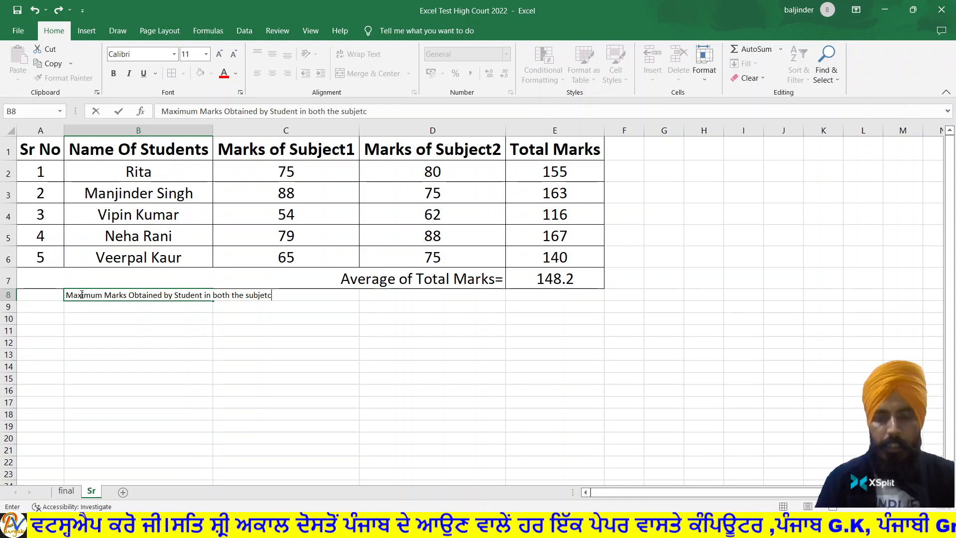
key("BackSpace")
type("s")
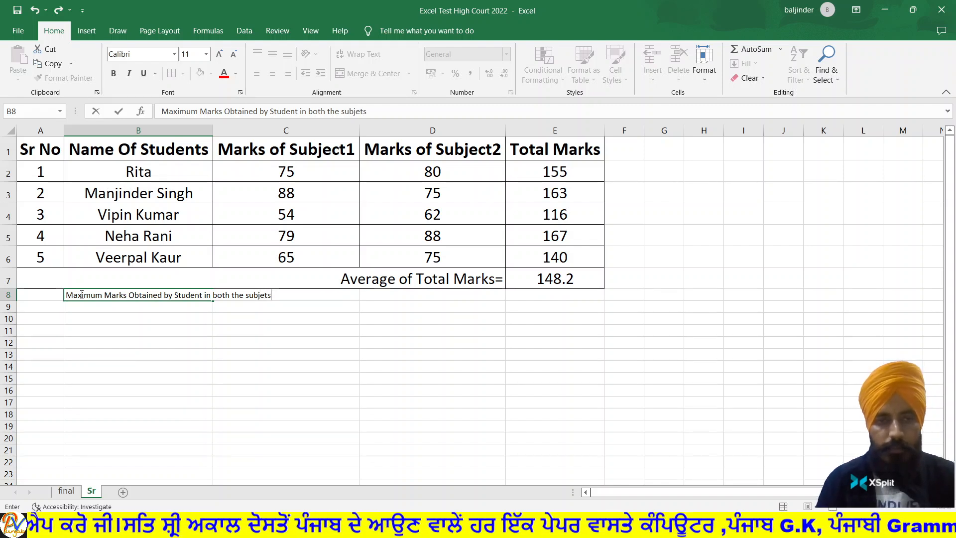
key("BackSpace")
key("BackSpace")
key("BackSpace")
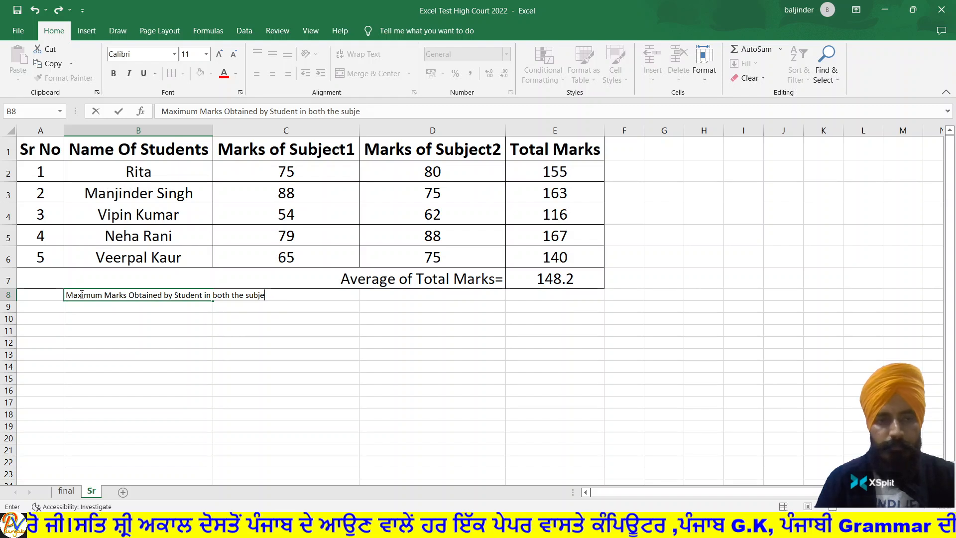
type("ec")
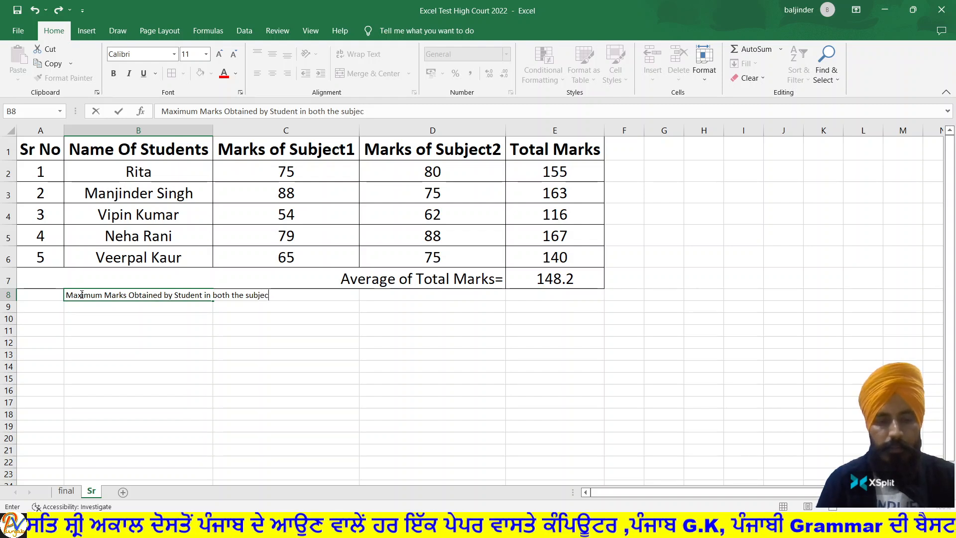
type("ts")
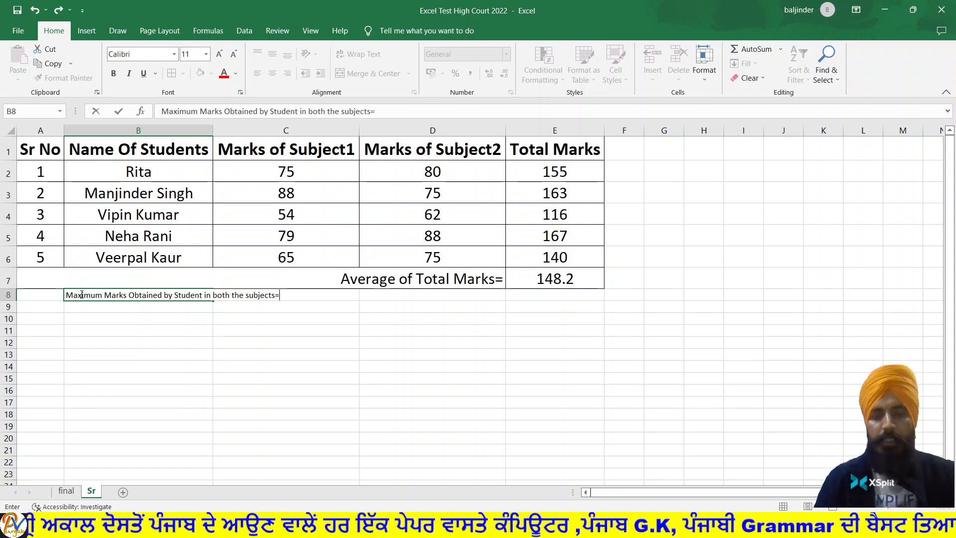
type("=")
key("Return")
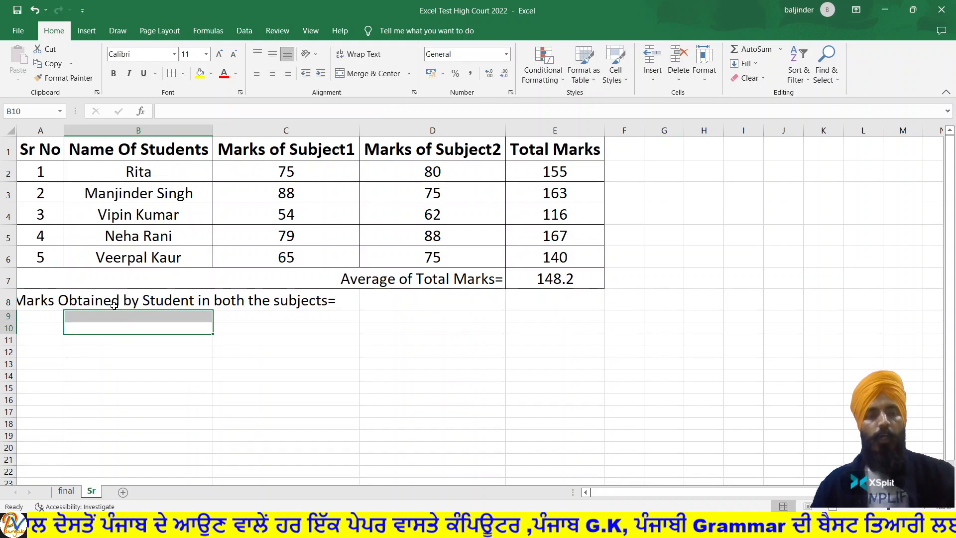
Merge A8:D8 into one cell and right-align the maximum marks label in it.
left_click(142, 300)
left_click_drag(143, 299, 405, 310)
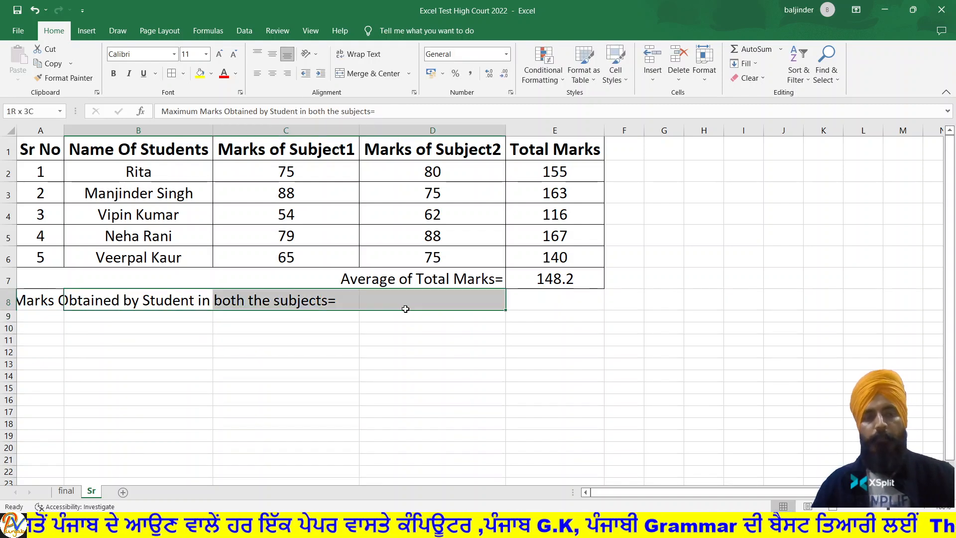
left_click_drag(47, 301, 493, 304)
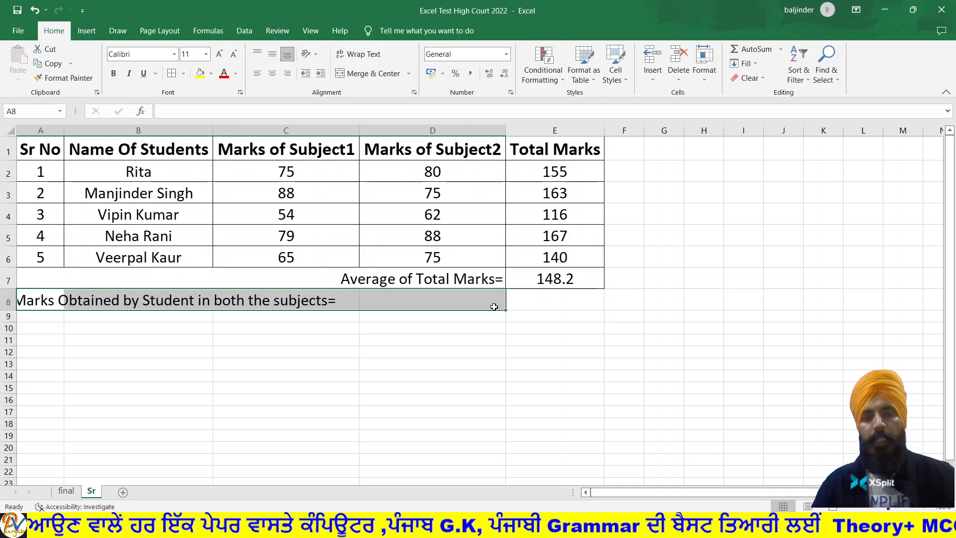
left_click(389, 71)
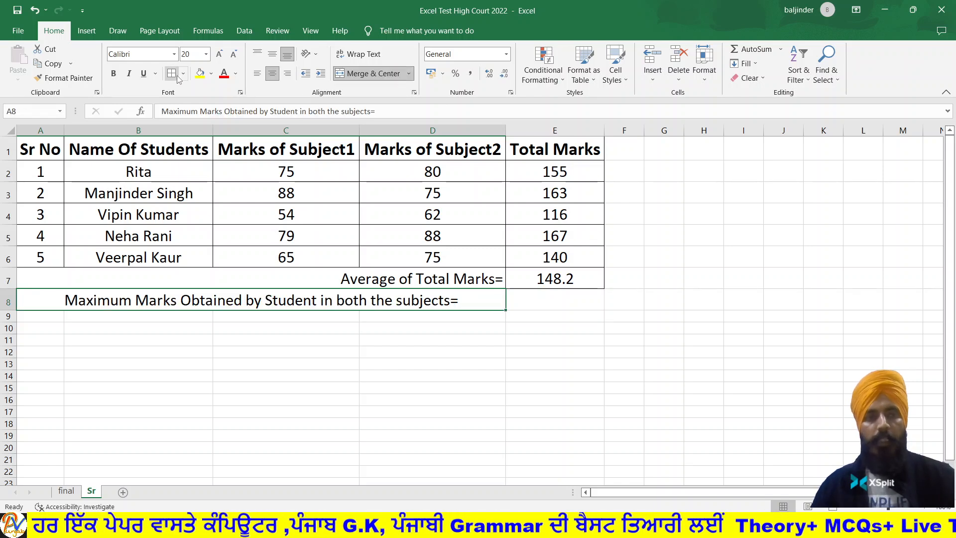
left_click(289, 79)
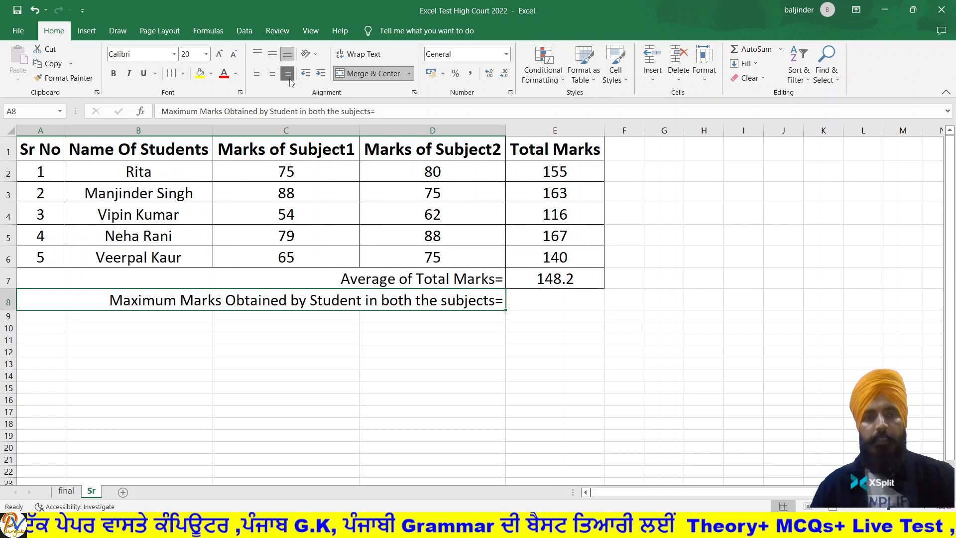
Set the font size of the maximum marks result cell E8 to 20.
left_click(537, 300)
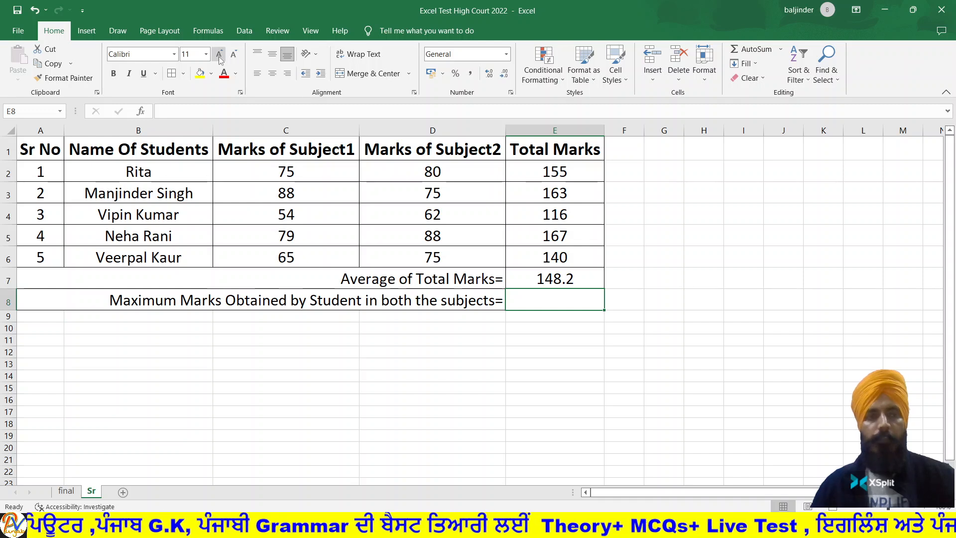
left_click(206, 55)
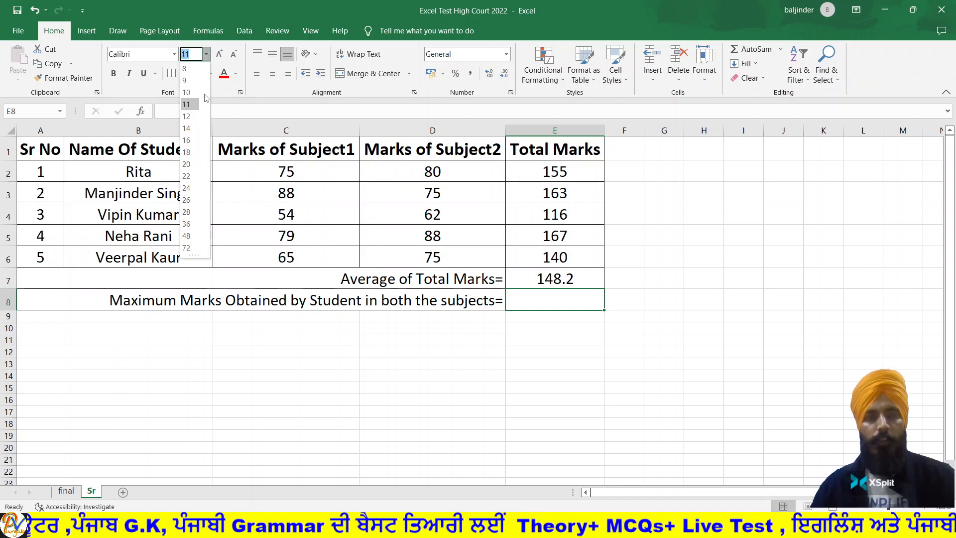
left_click(192, 164)
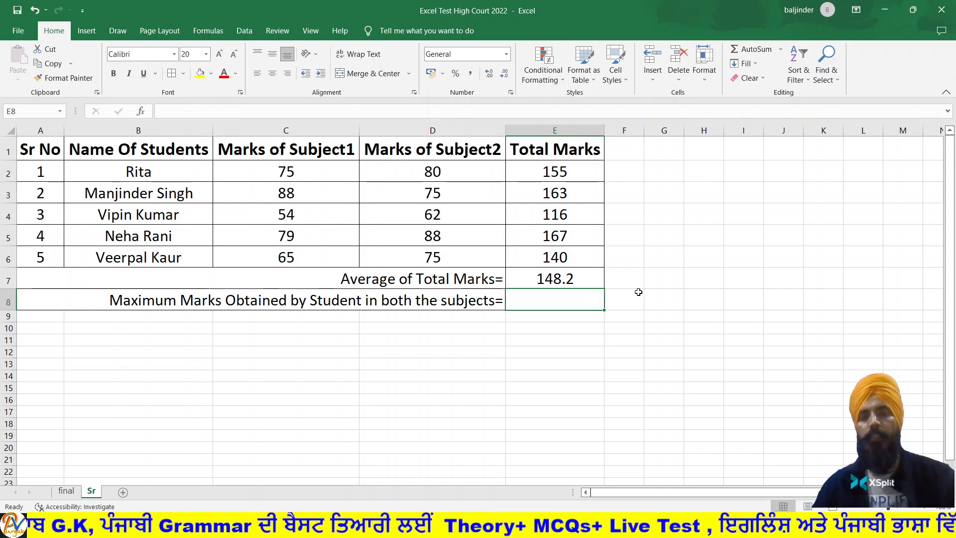
left_click(635, 292)
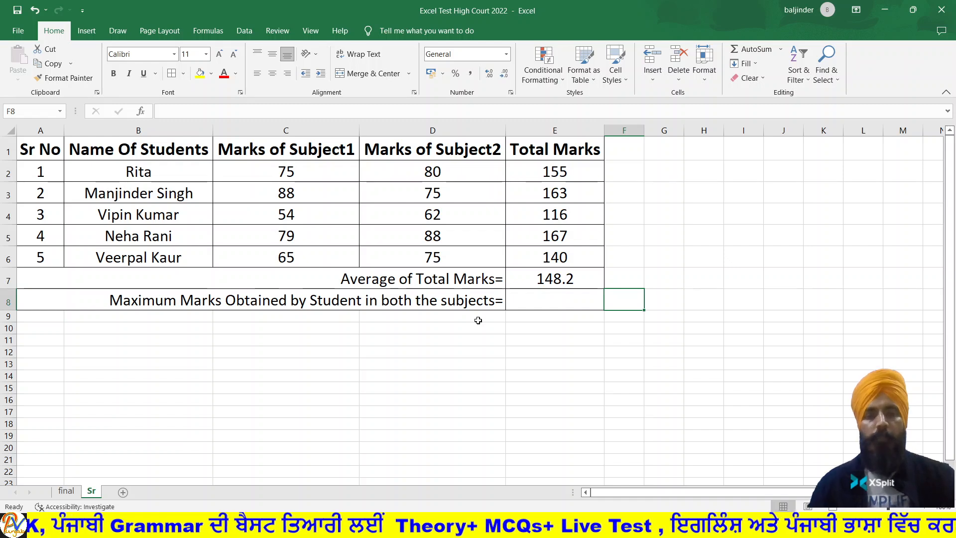
Enter the formula =MAX(E2:E6) in E8 to find the highest of the students' total marks.
left_click(555, 171)
left_click_drag(555, 172, 563, 252)
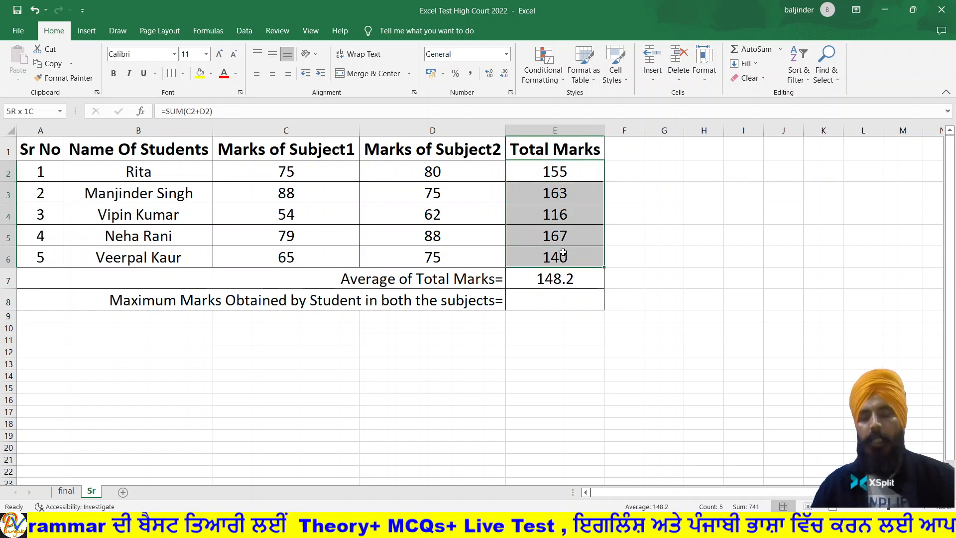
left_click(563, 297)
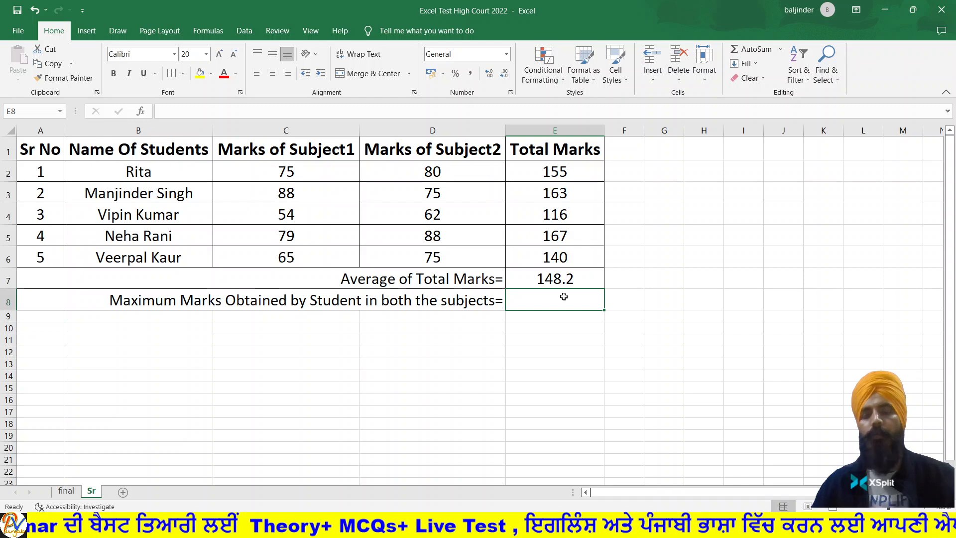
type("=")
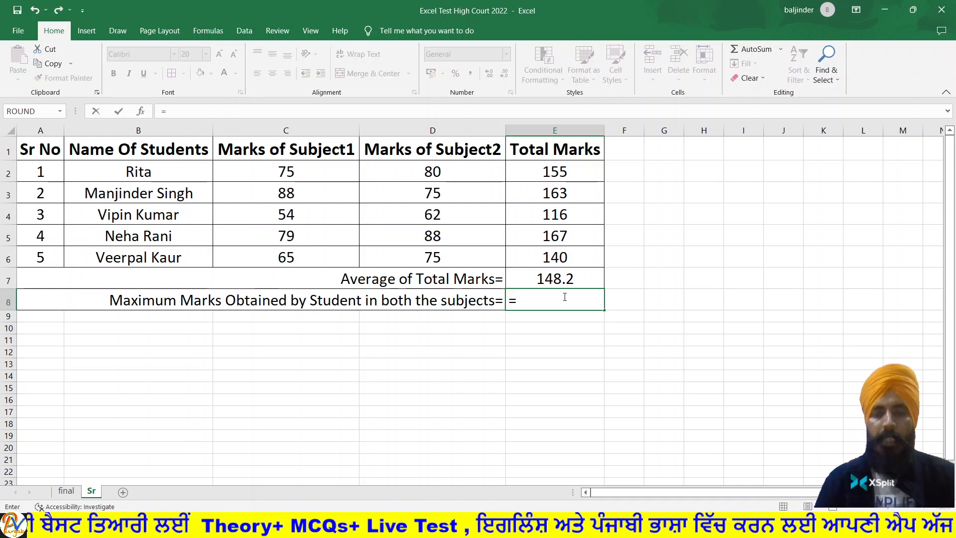
type("ma")
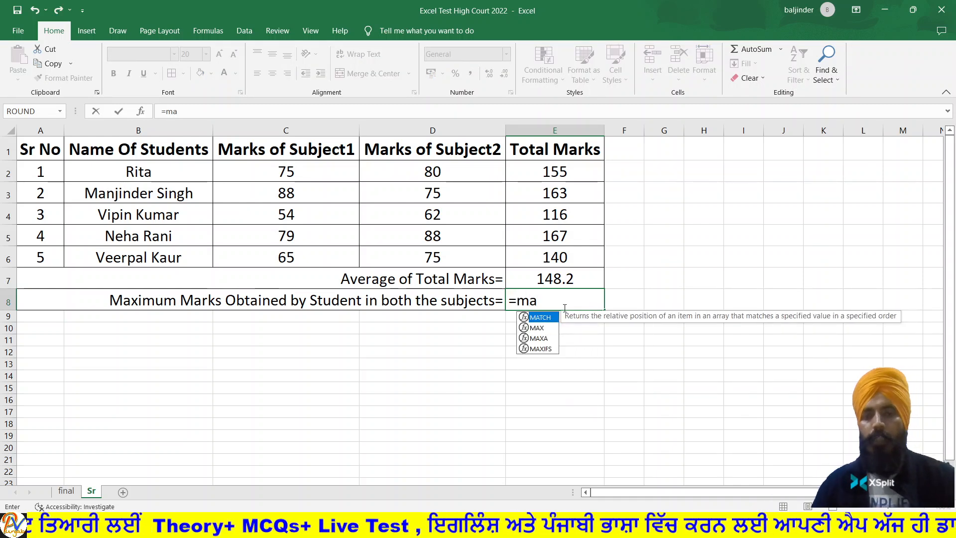
double_click(545, 326)
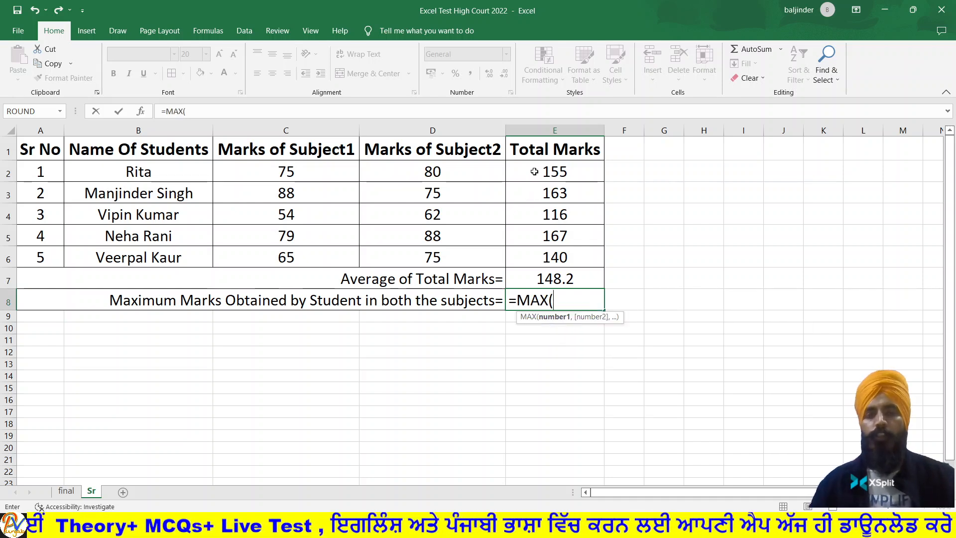
left_click_drag(535, 171, 539, 250)
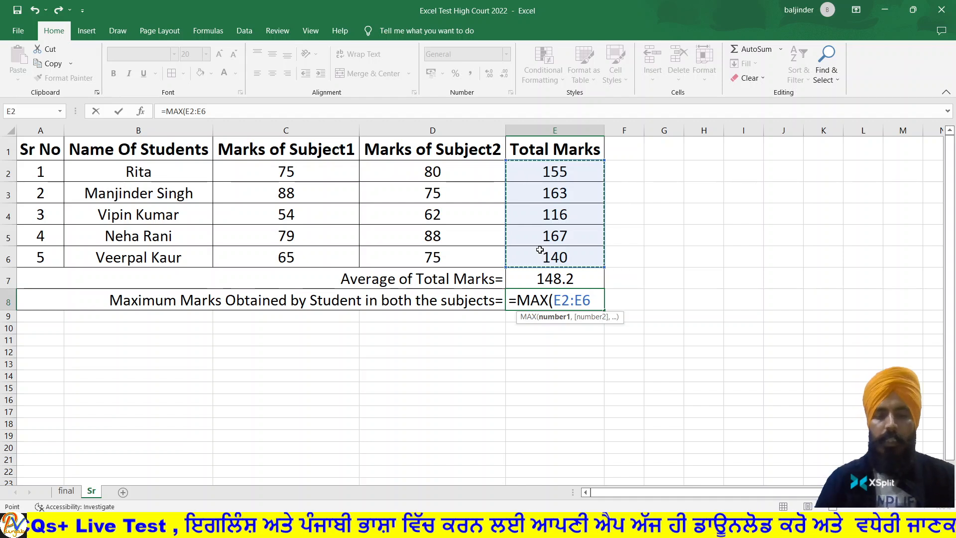
type(")")
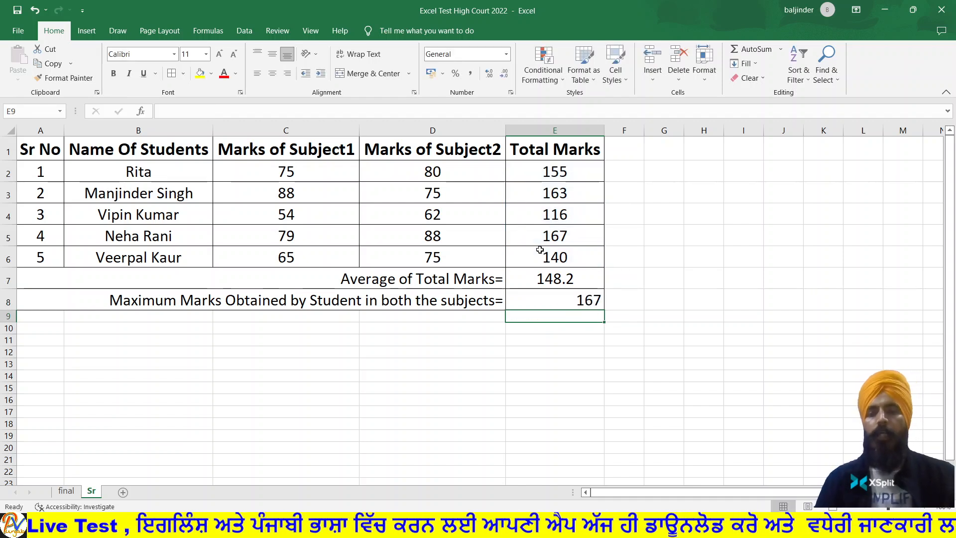
key("Return")
Center-align the maximum marks result in E8 and save the workbook.
left_click(538, 299)
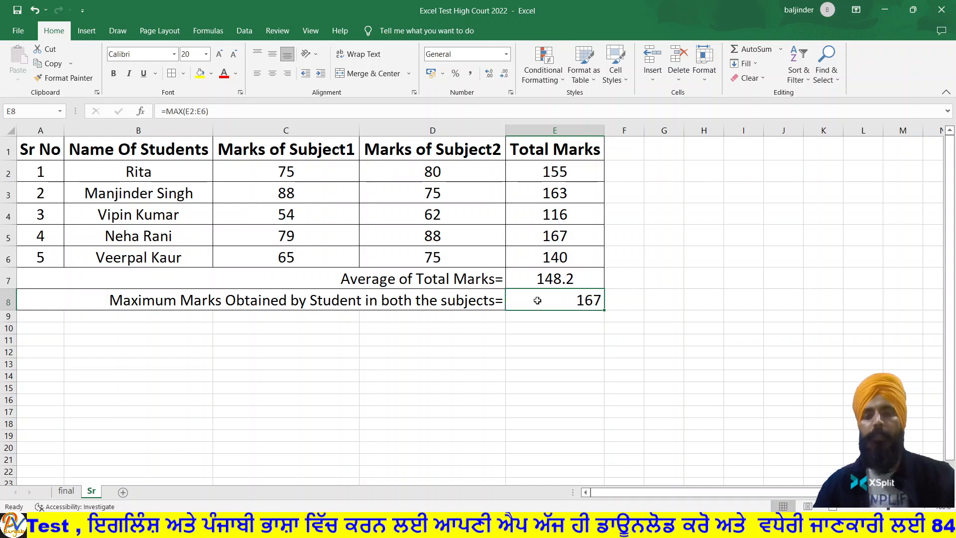
left_click(272, 74)
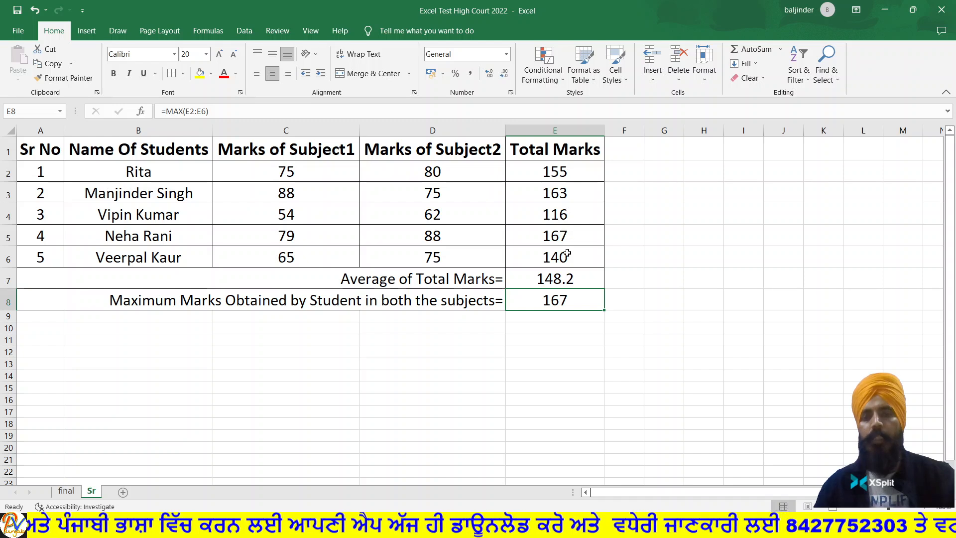
left_click(561, 230)
left_click(568, 295)
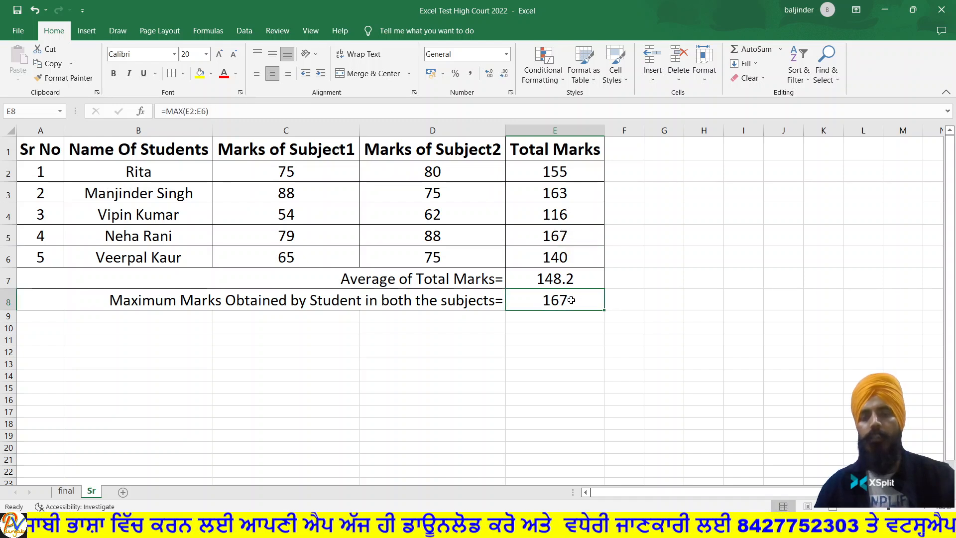
left_click(16, 10)
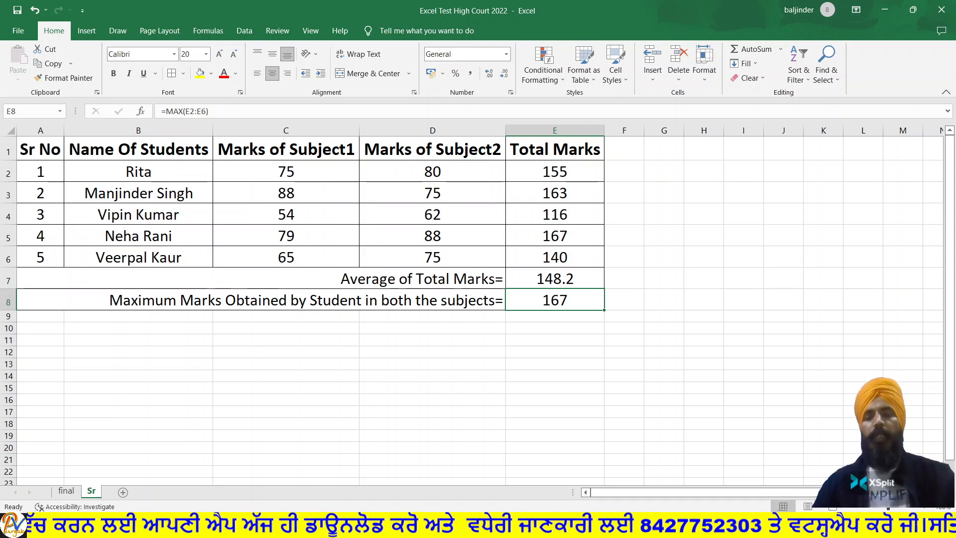
Review the Test-1 table slide in PowerPoint, and back in Excel check the formatting of the body cells A2:E8 and title row A1:E1.
key("alt+Tab")
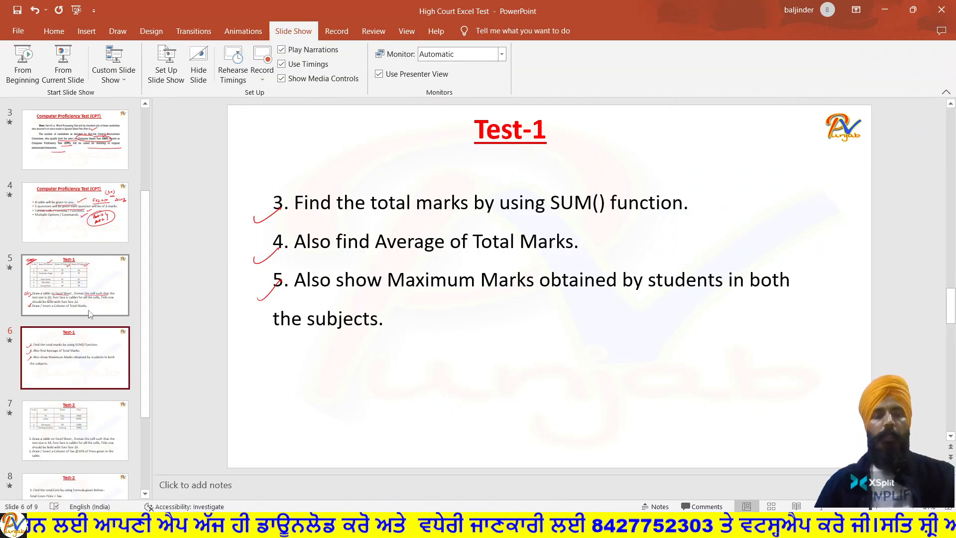
left_click(74, 285)
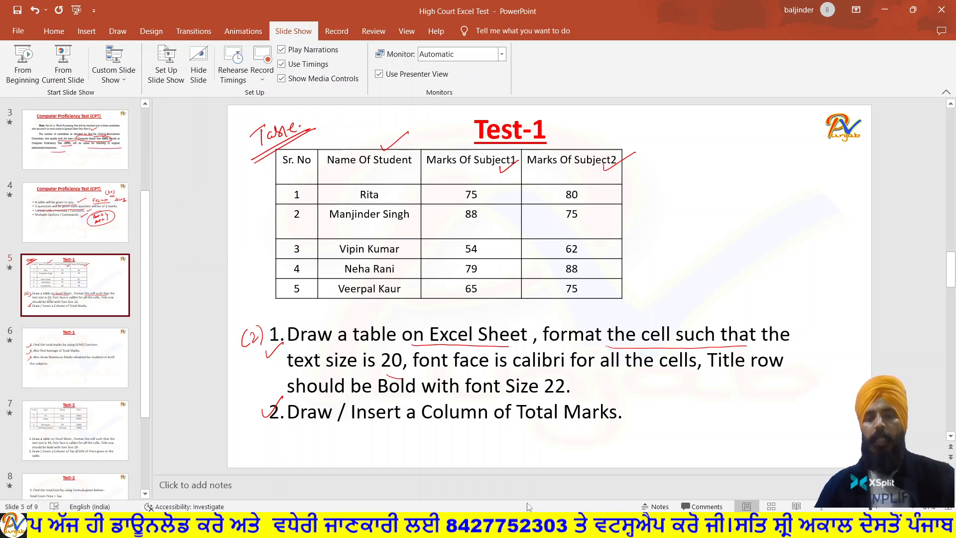
key("alt+Tab")
left_click(50, 171)
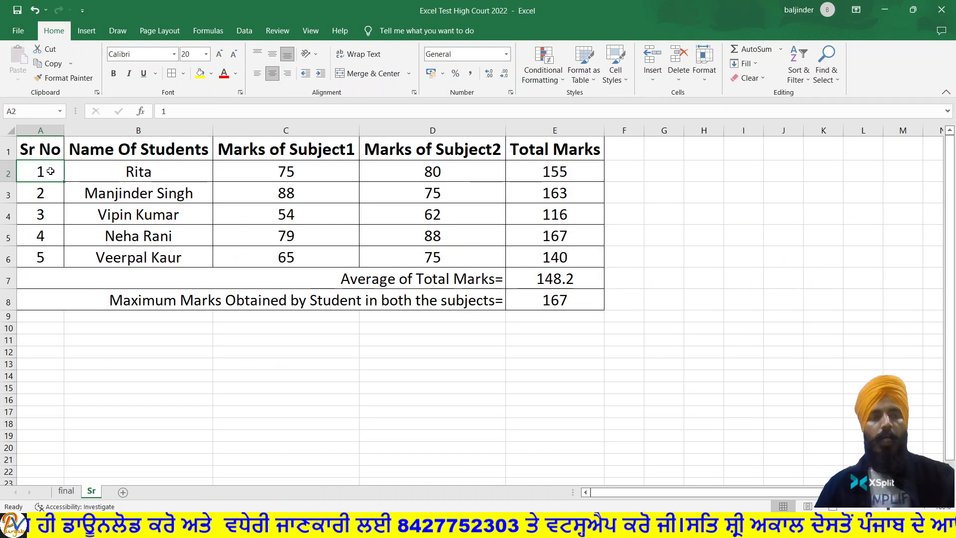
left_click_drag(50, 171, 521, 305)
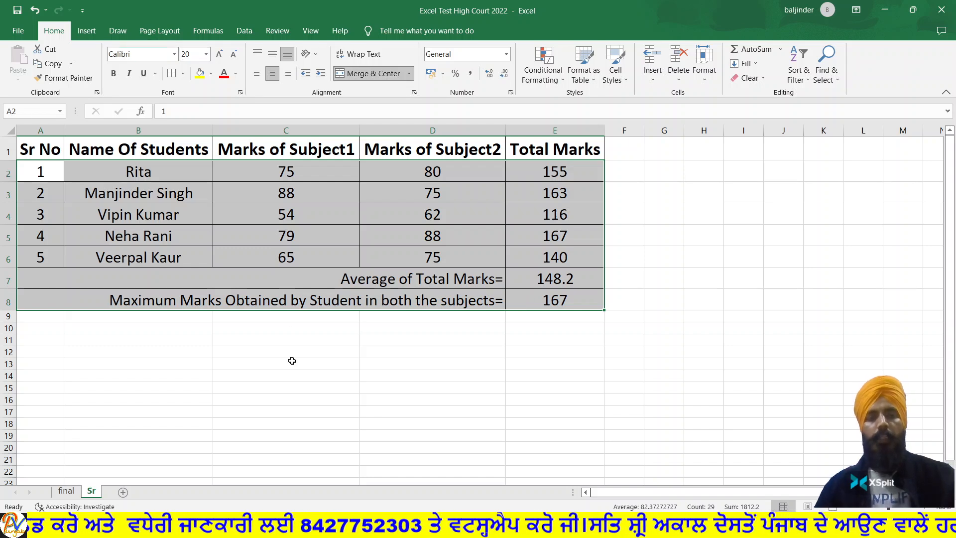
left_click(290, 361)
left_click_drag(59, 152, 562, 150)
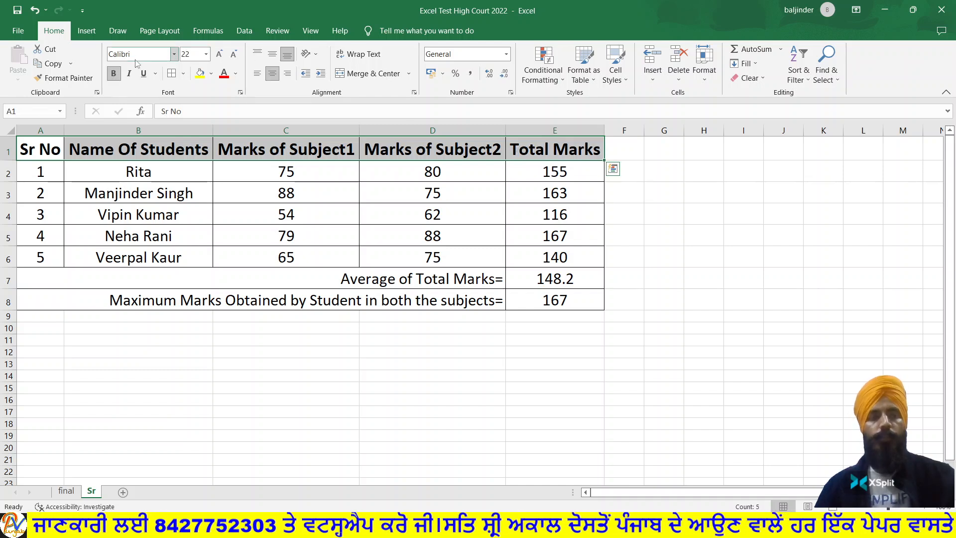
left_click(692, 280)
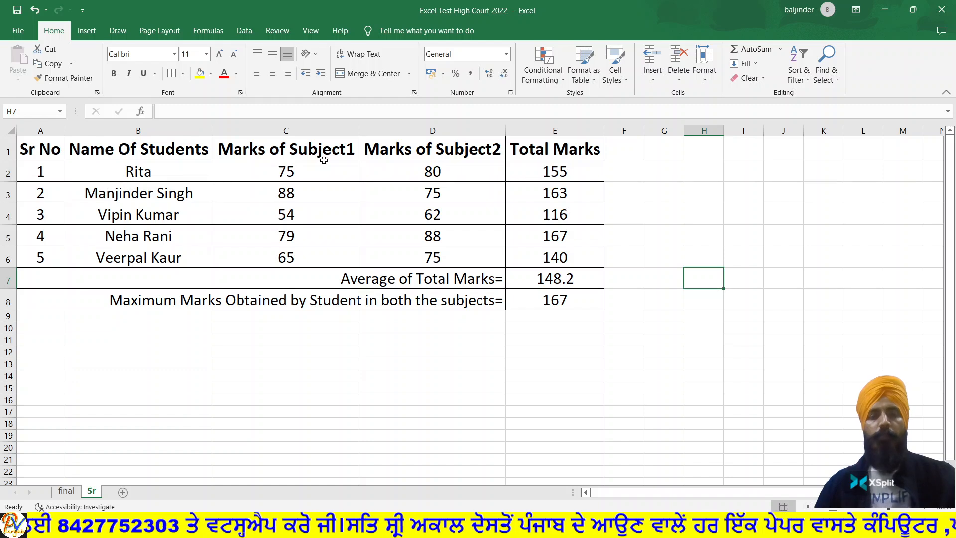
Inspect the SUM formula behind the first student's total in E2, leave it unedited, and save the workbook.
left_click(522, 176)
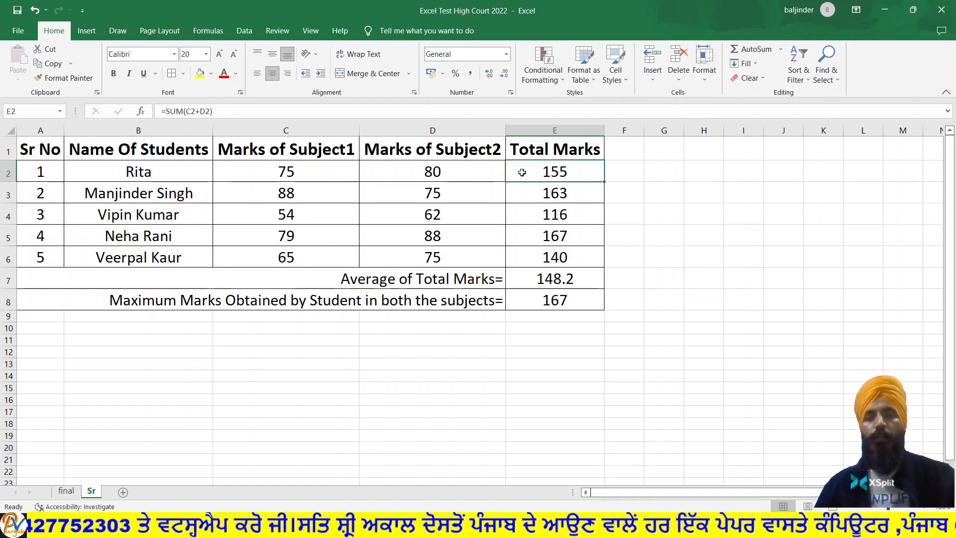
double_click(521, 177)
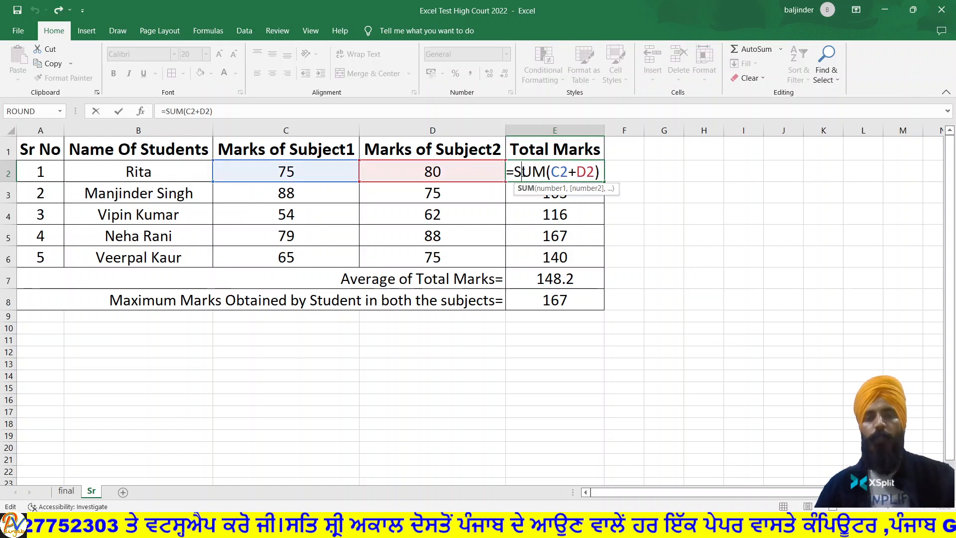
left_click(600, 173)
key("Return")
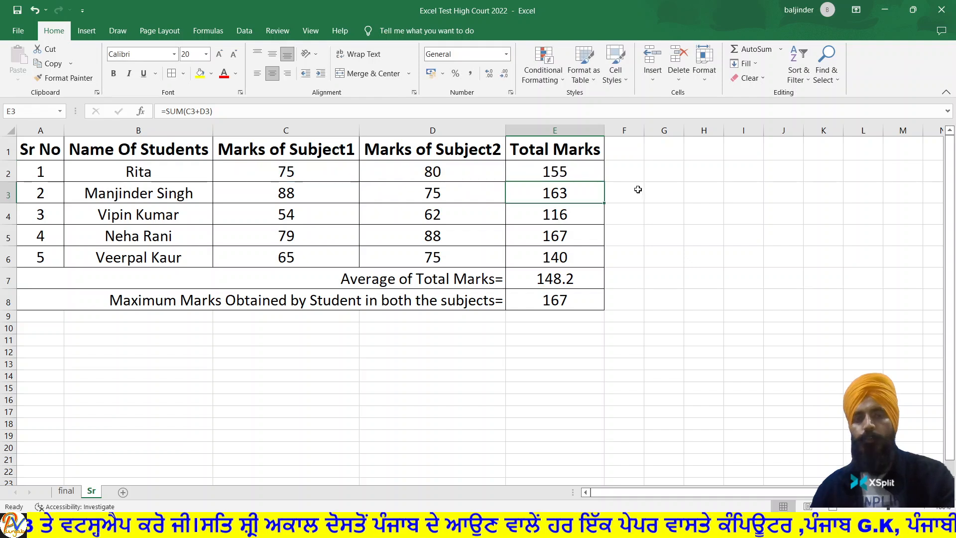
left_click(641, 195)
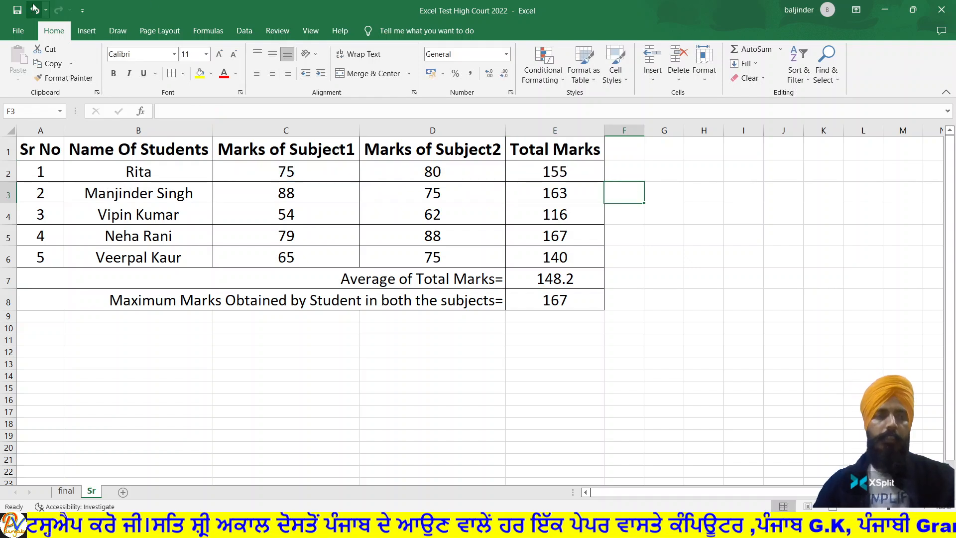
left_click(17, 6)
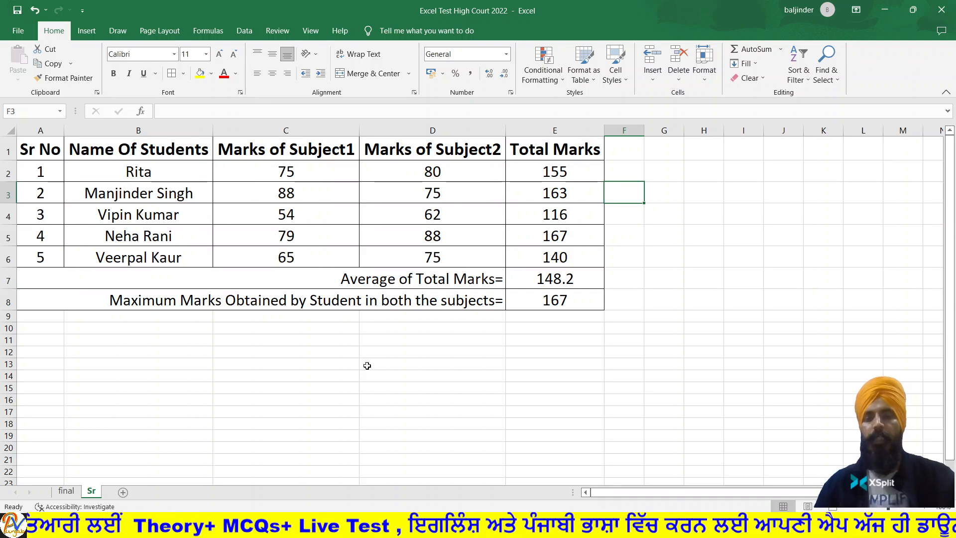
Switch to PowerPoint and start the slide show from the Test-1 table slide.
key("alt+Tab")
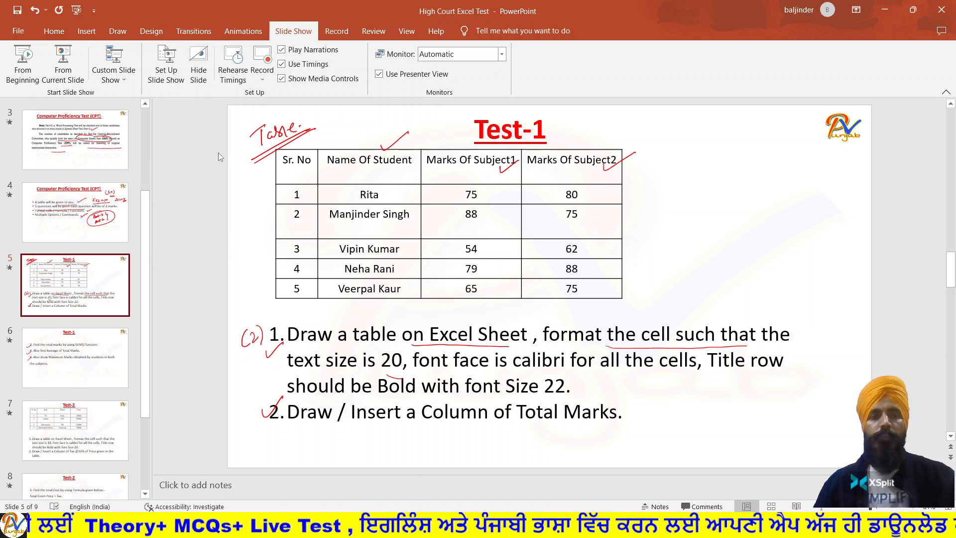
left_click(63, 70)
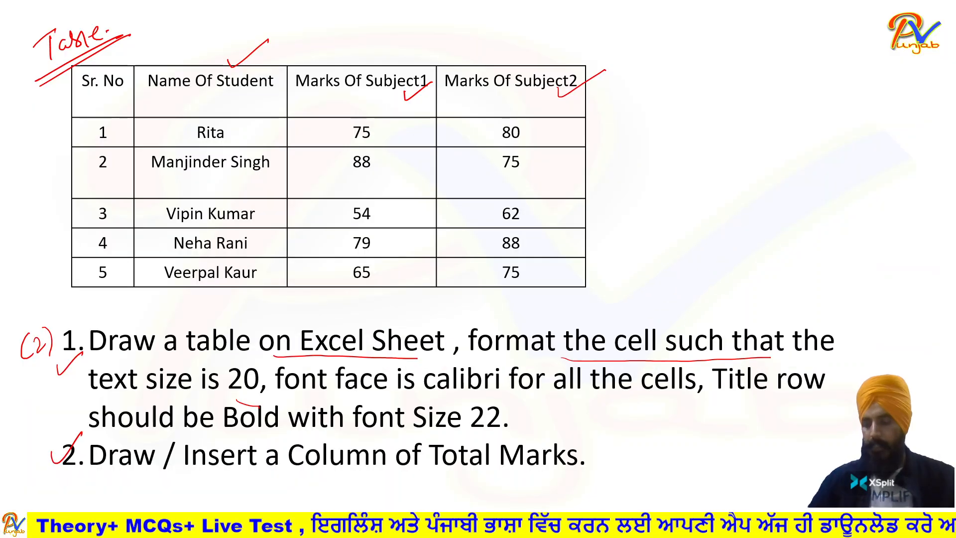